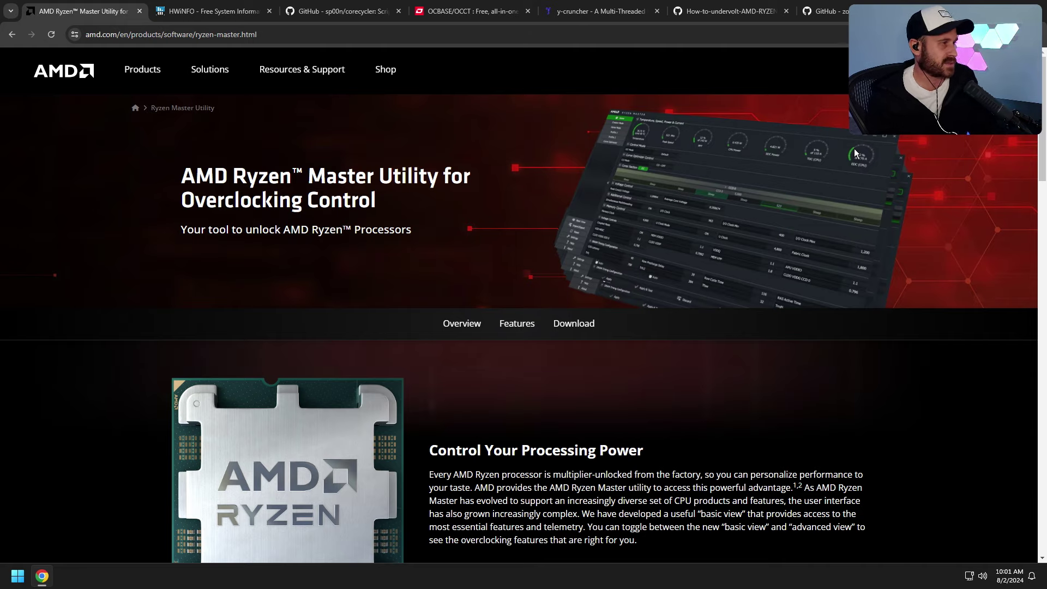
- Browse the HWiNFO, CoreCycler, OCCT and y-cruncher pages, ending on the 5800X3D undervolting README
{"action": "left_click", "coordinate": [213, 11]}
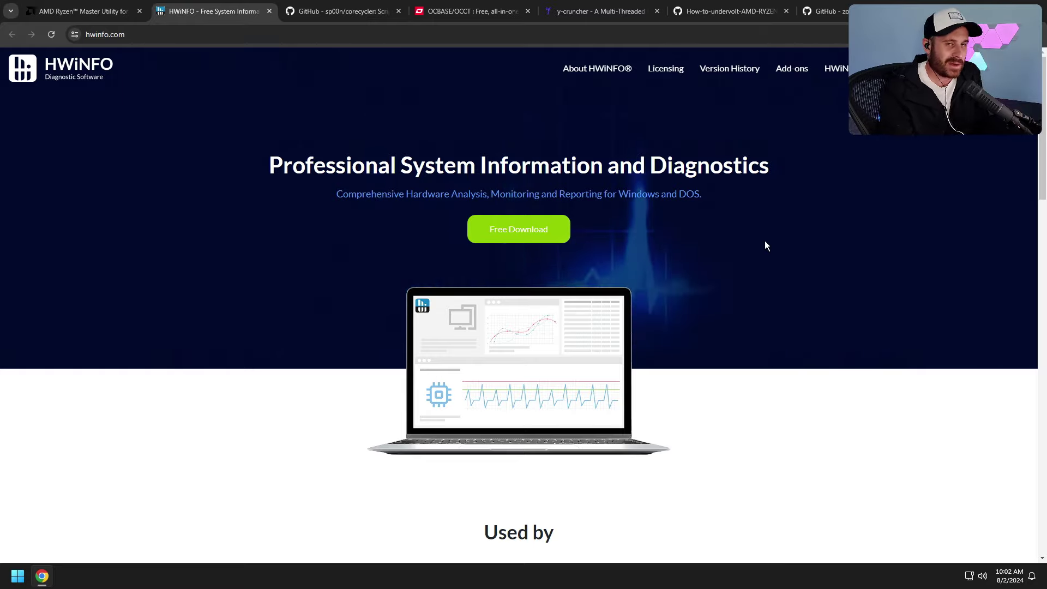
{"action": "left_click", "coordinate": [355, 11]}
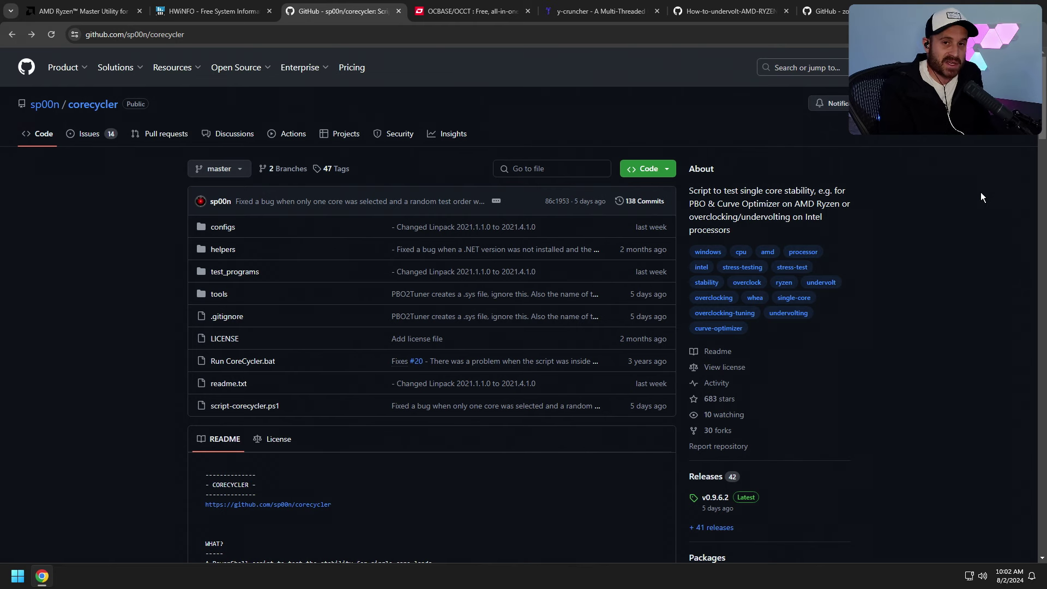
{"action": "left_click", "coordinate": [440, 13]}
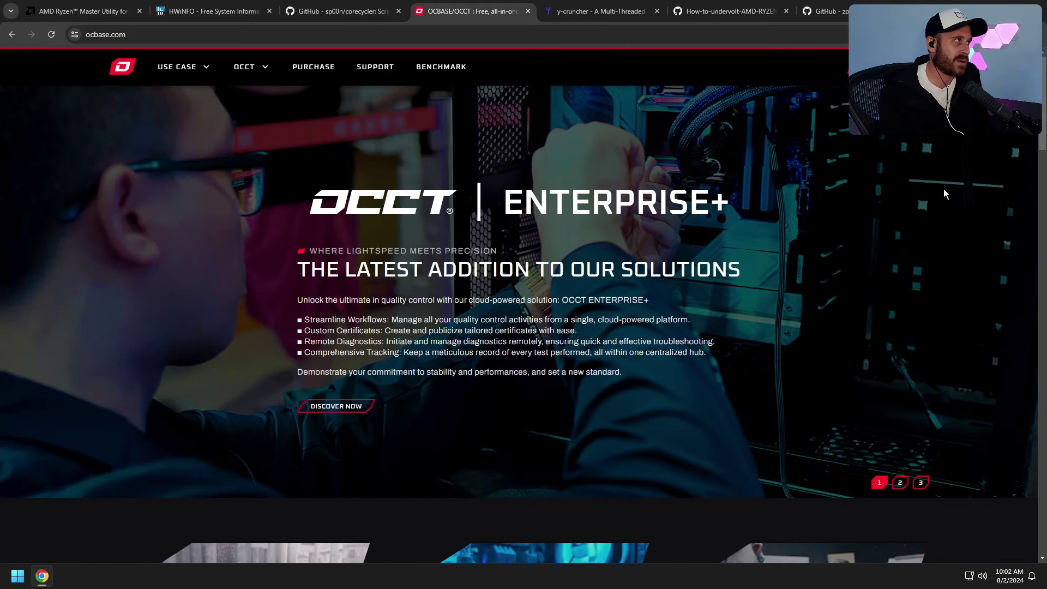
{"action": "left_click", "coordinate": [609, 8]}
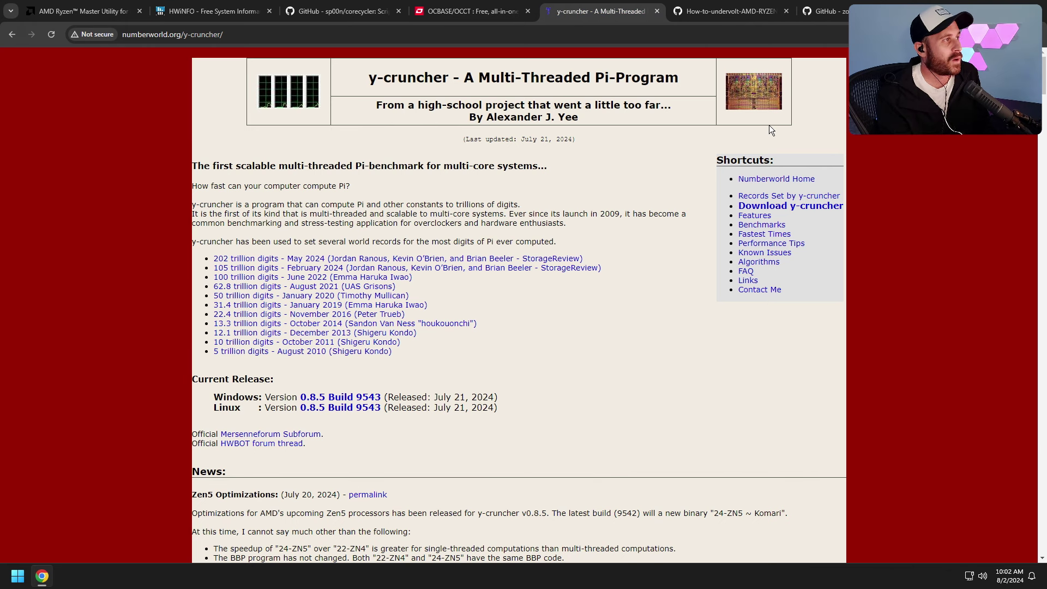
{"action": "left_click", "coordinate": [739, 5]}
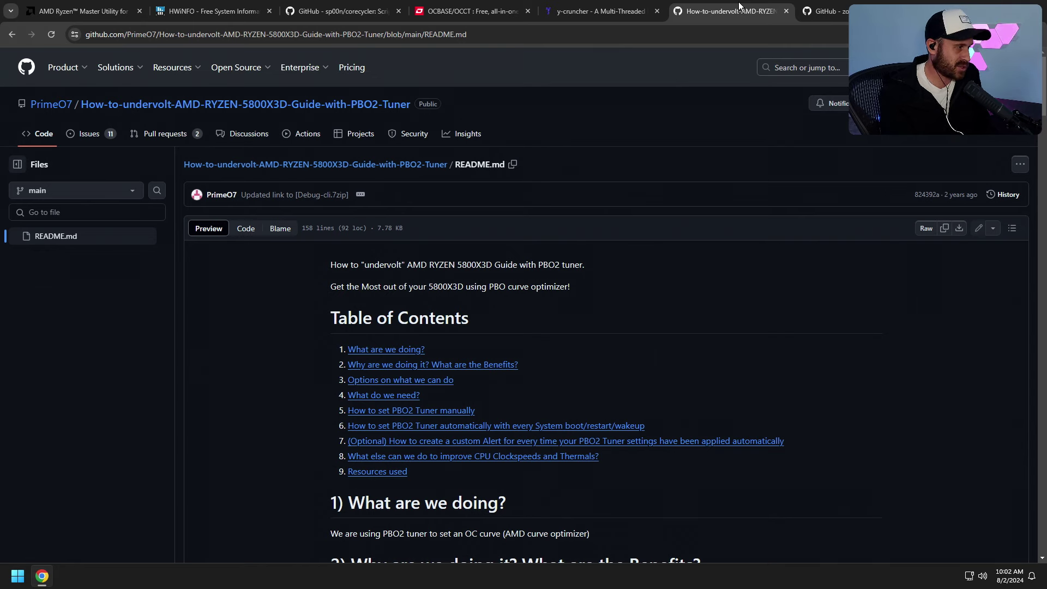
- Open the PBOTuner2 GitHub repository page
{"action": "left_click", "coordinate": [829, 12]}
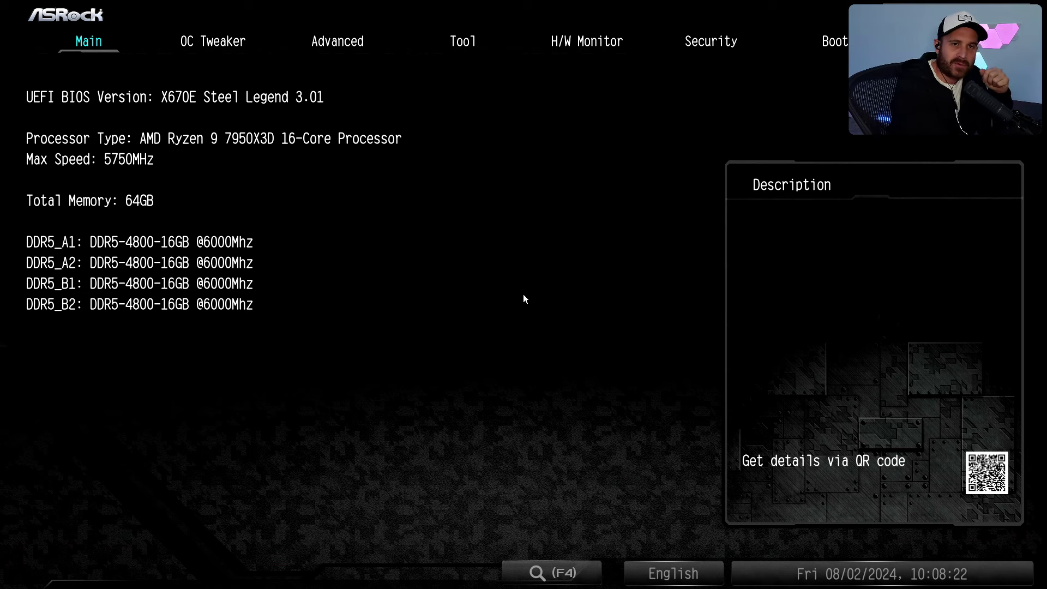
- Go through OC Tweaker to Advanced and open the AMD Overclocking entry
{"action": "key", "text": "Right"}
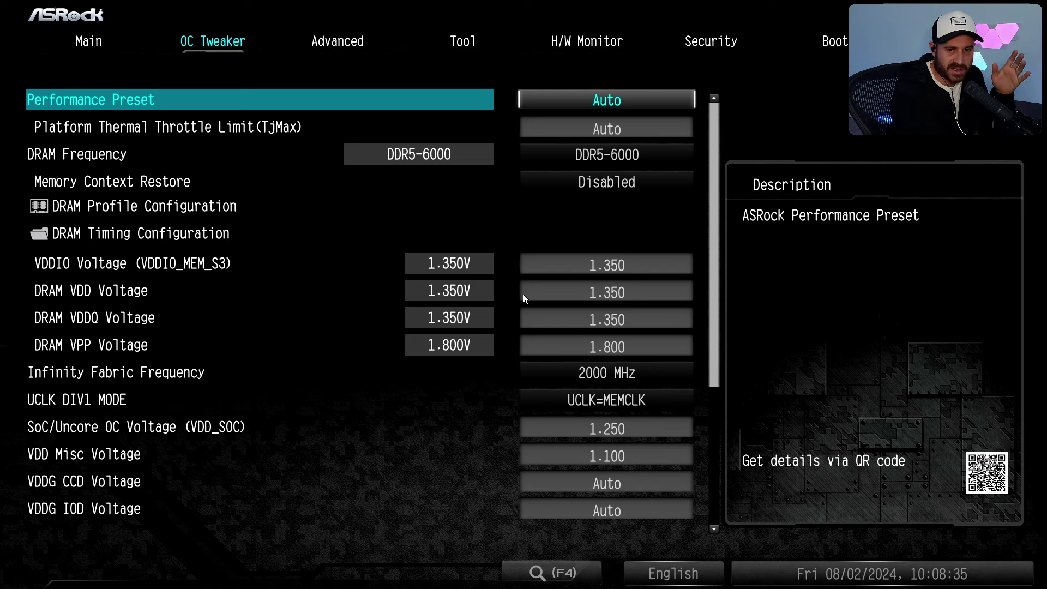
{"action": "key", "text": "Right"}
{"action": "key", "text": "Down"}
{"action": "key", "text": "Down"}
{"action": "key", "text": "Down"}
{"action": "key", "text": "Down"}
{"action": "key", "text": "Down"}
{"action": "key", "text": "Down"}
{"action": "key", "text": "Down"}
{"action": "key", "text": "Down"}
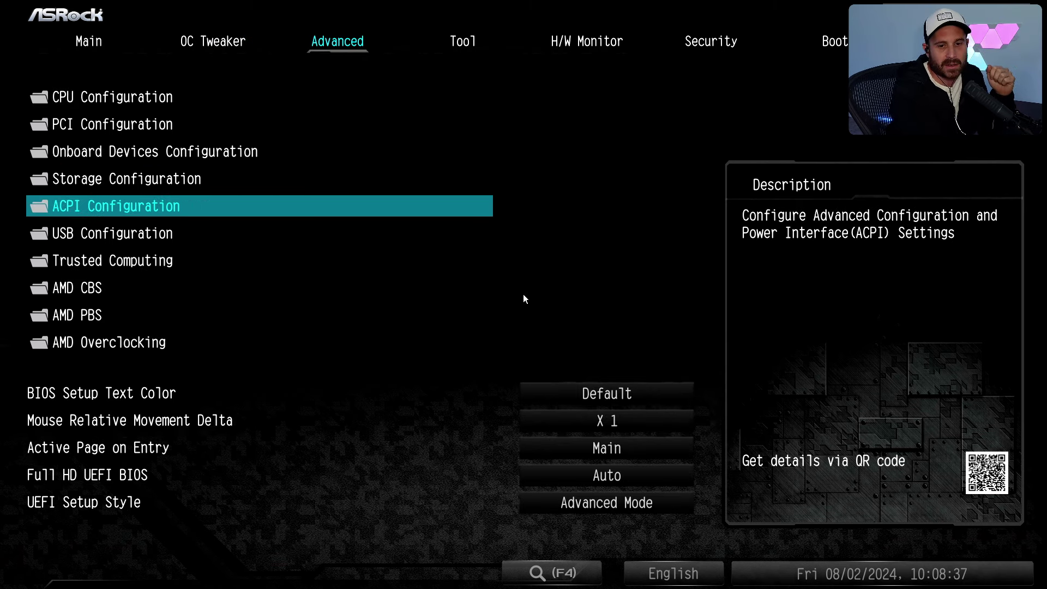
{"action": "key", "text": "Down"}
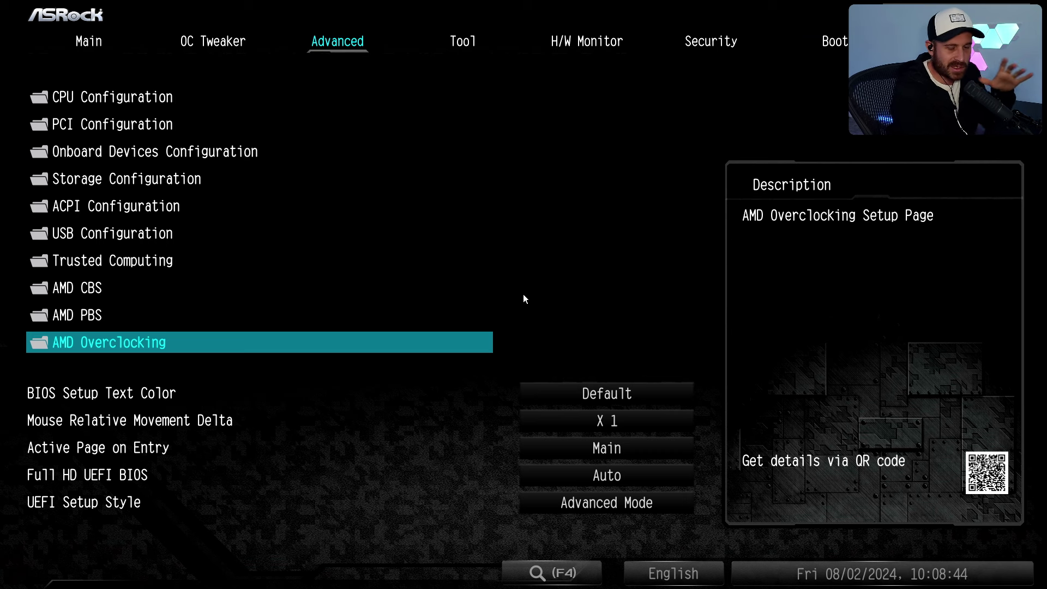
{"action": "key", "text": "Return"}
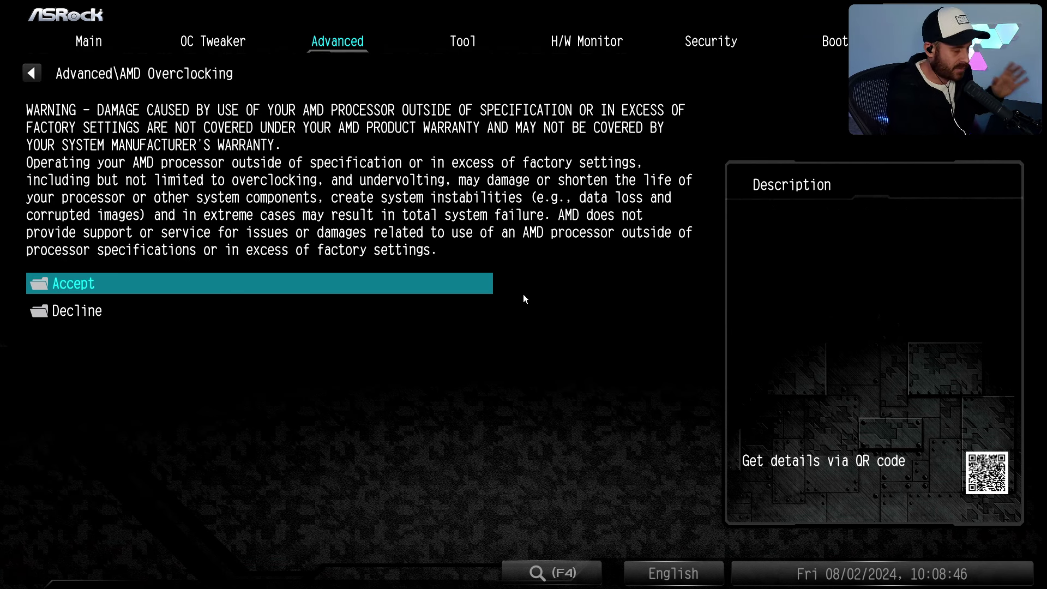
- Accept the AMD overclocking warning and open the Precision Boost Overdrive settings
{"action": "key", "text": "Return"}
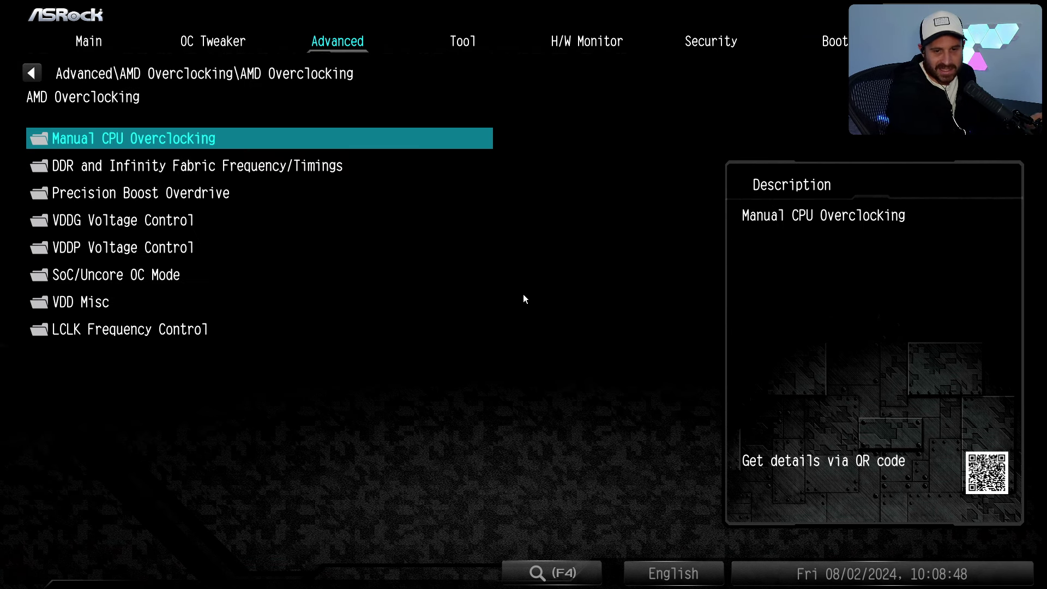
{"action": "key", "text": "Down"}
{"action": "key", "text": "Down"}
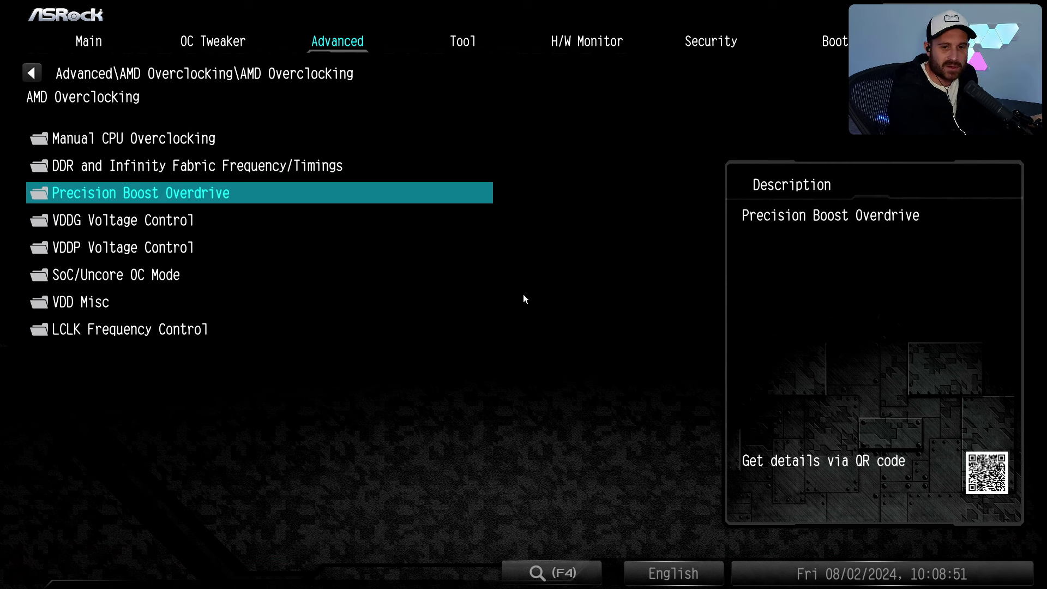
{"action": "key", "text": "Return"}
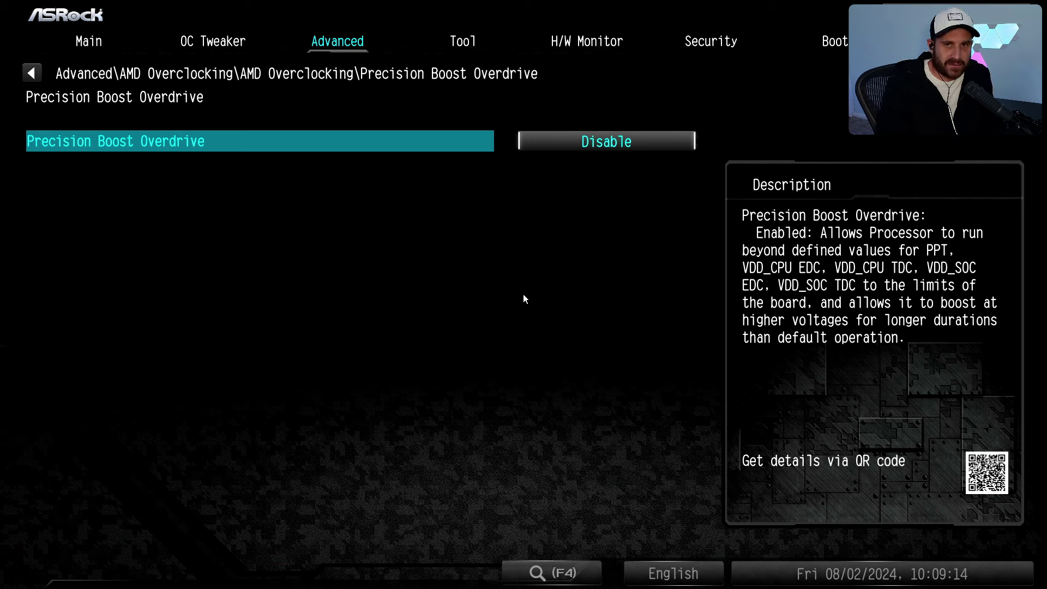
- Set Precision Boost Overdrive to Advanced, passing through Enabled first
{"action": "key", "text": "Return"}
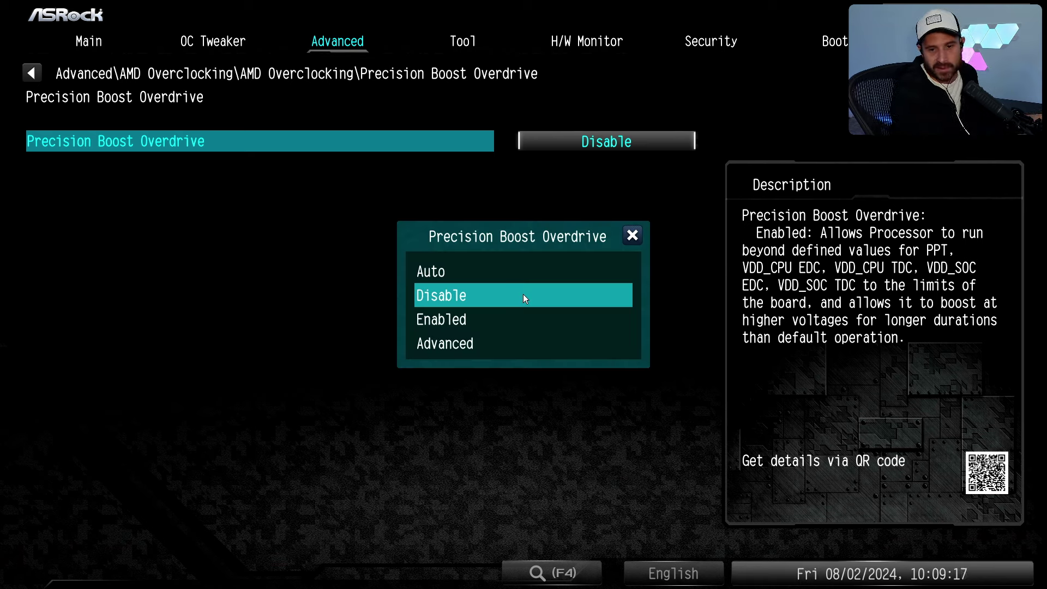
{"action": "key", "text": "Down"}
{"action": "key", "text": "Return"}
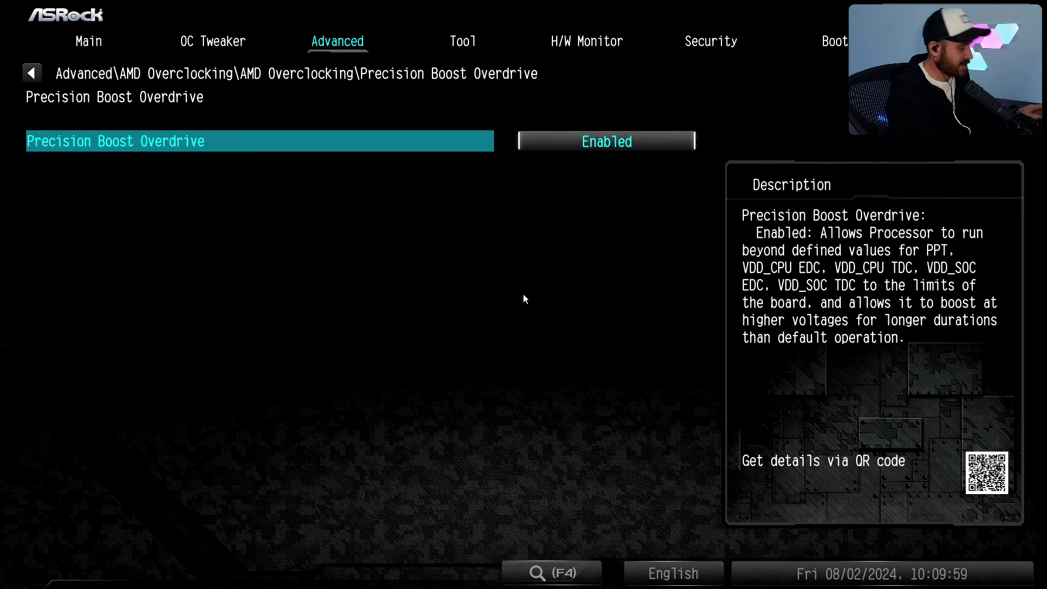
{"action": "key", "text": "Return"}
{"action": "key", "text": "Down"}
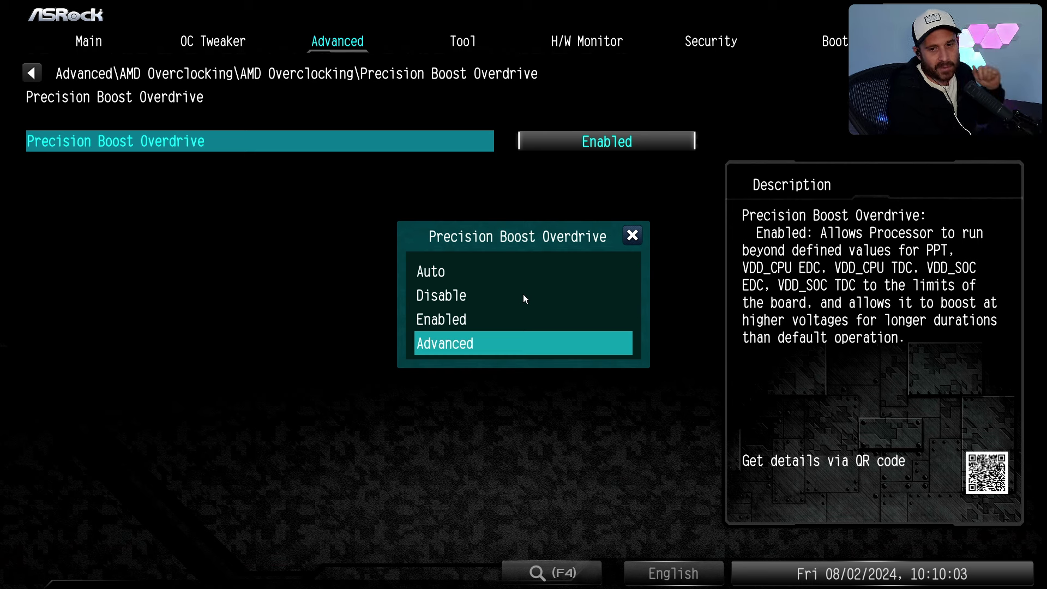
{"action": "key", "text": "Up"}
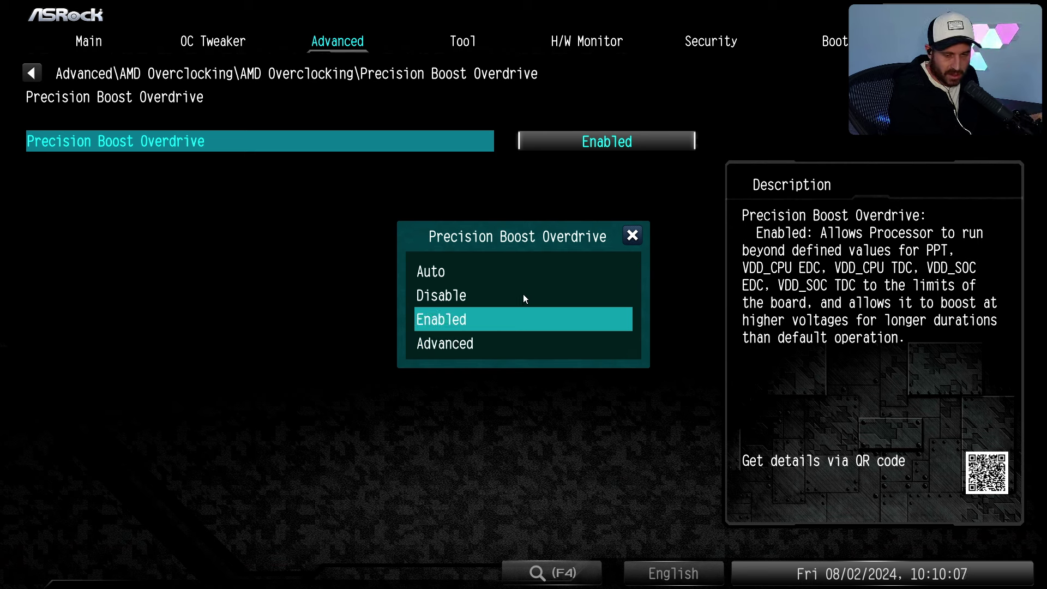
{"action": "key", "text": "Return"}
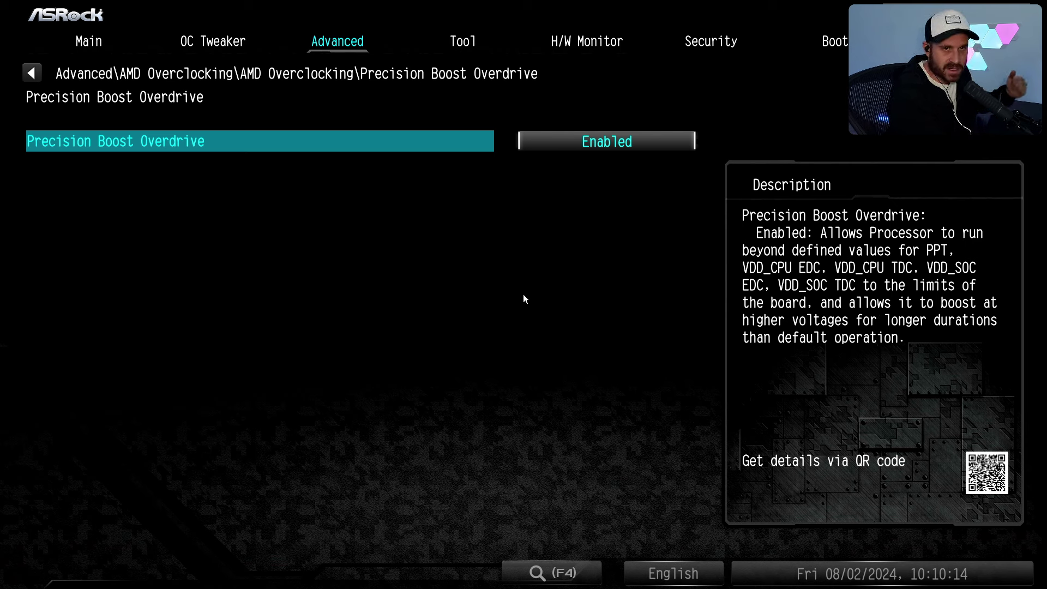
{"action": "key", "text": "Return"}
{"action": "key", "text": "Down"}
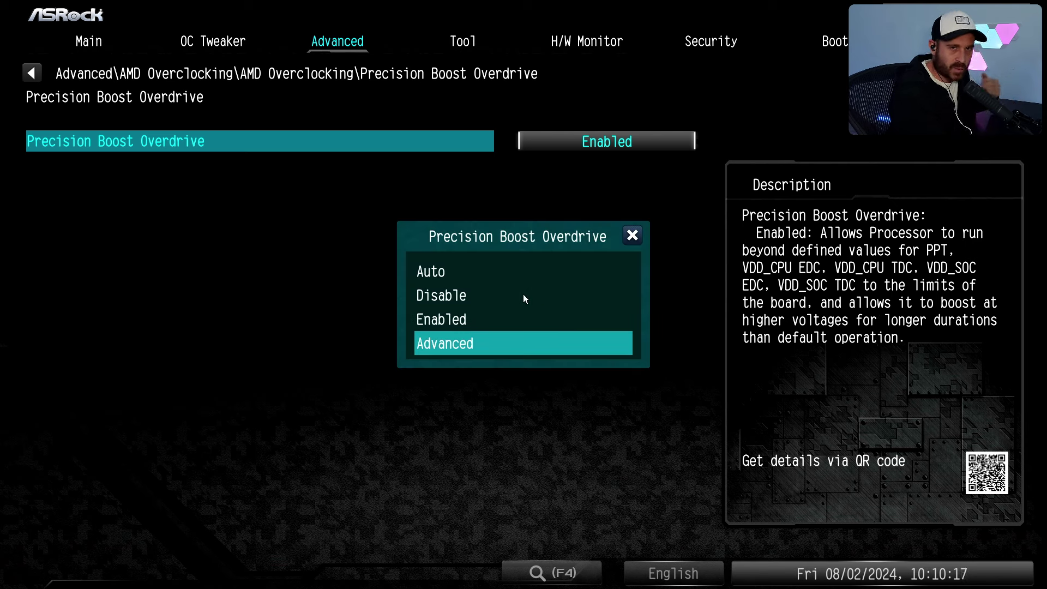
{"action": "key", "text": "Return"}
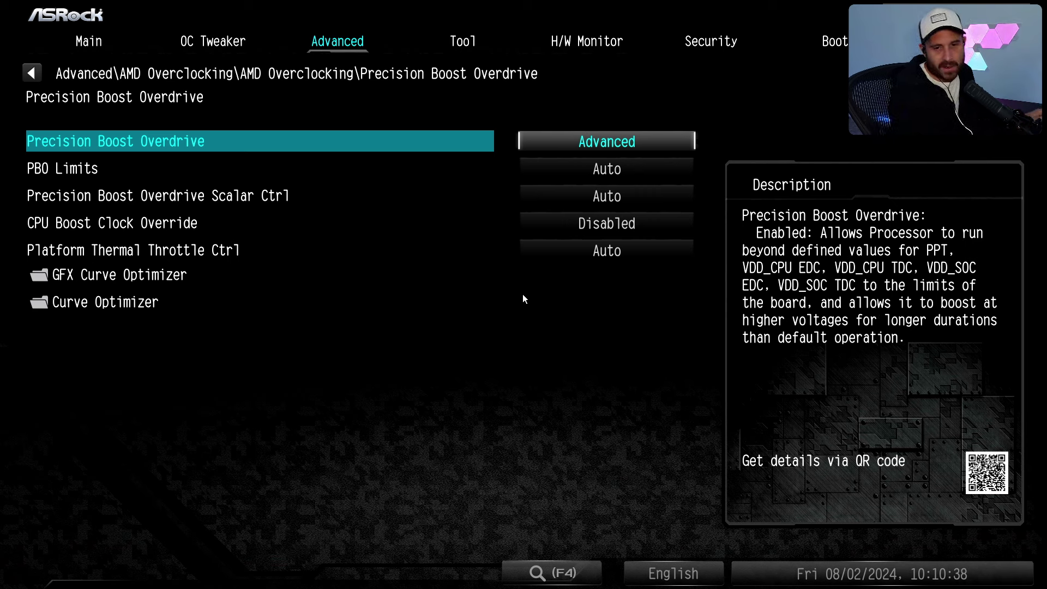
- Bring up the CPU Boost Clock Override choices and highlight Enabled (Positive)
{"action": "key", "text": "Down"}
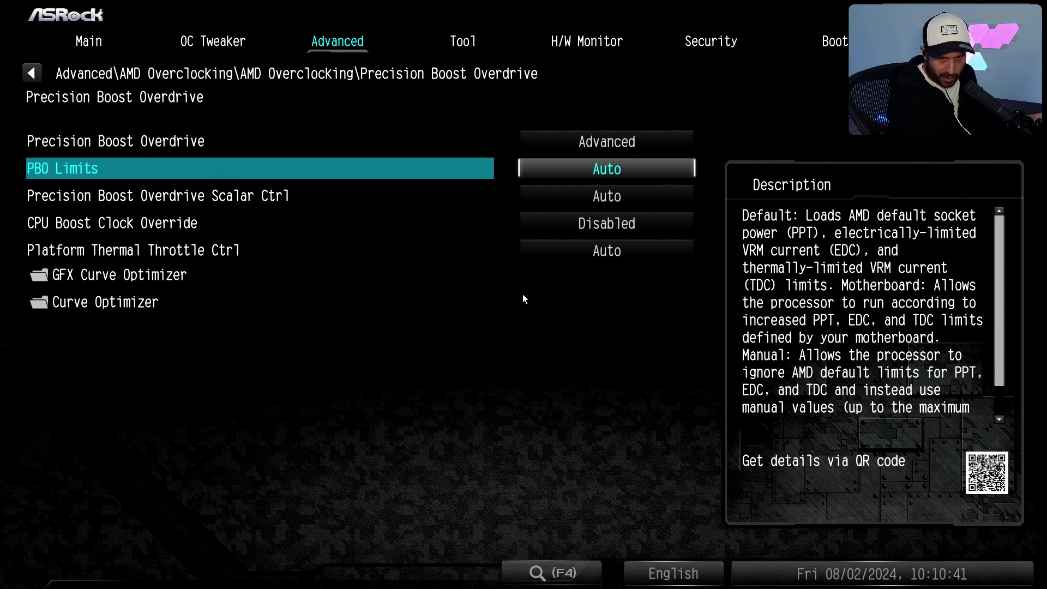
{"action": "key", "text": "Down"}
{"action": "key", "text": "Down"}
{"action": "key", "text": "Return"}
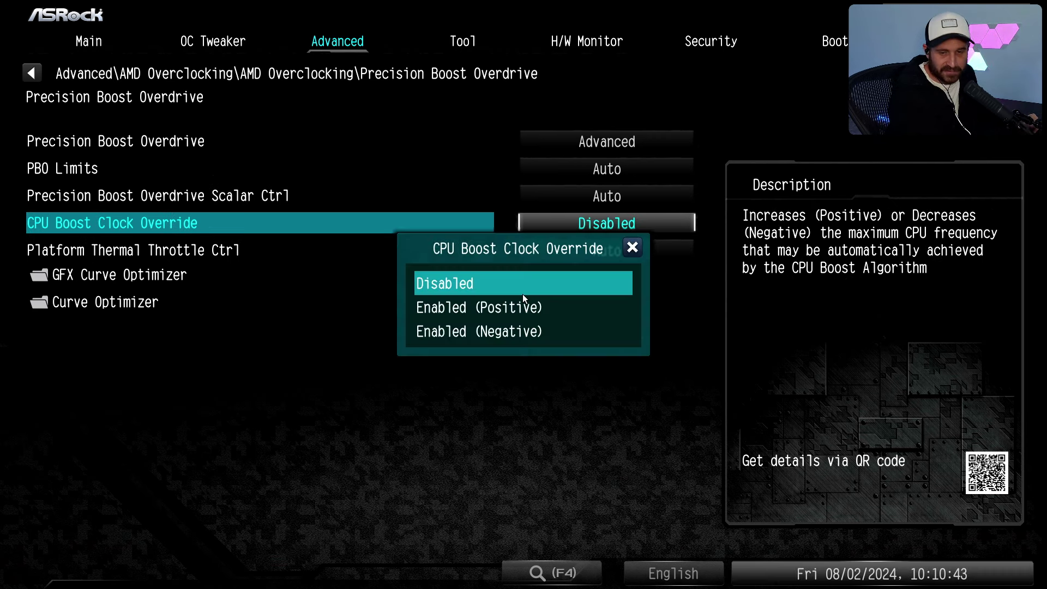
{"action": "key", "text": "Down"}
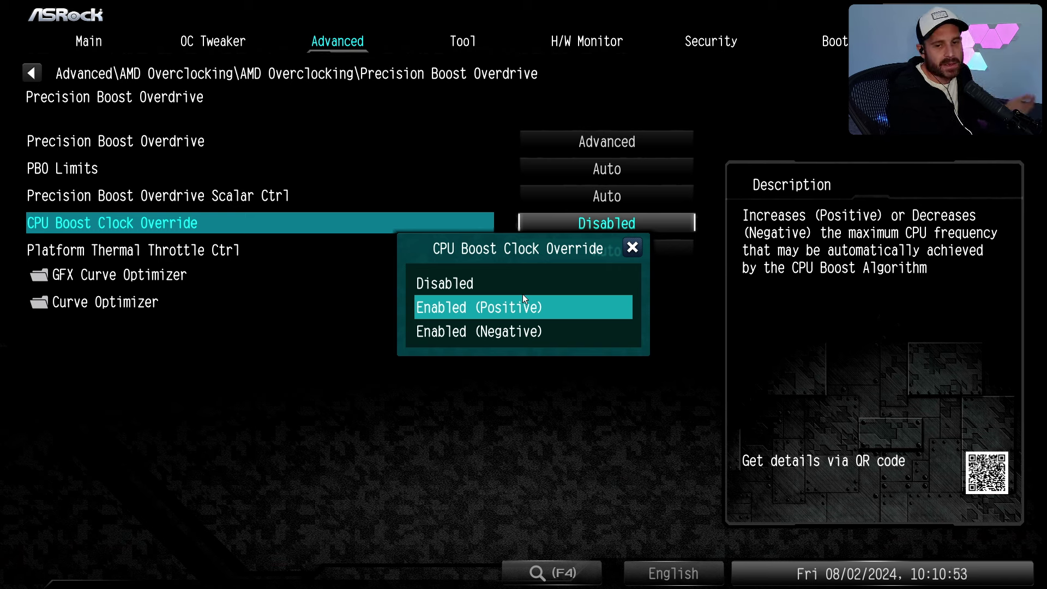
- Enable a positive CPU Boost Clock Override and set its maximum to 200
{"action": "left_click", "coordinate": [523, 301]}
{"action": "key", "text": "Down"}
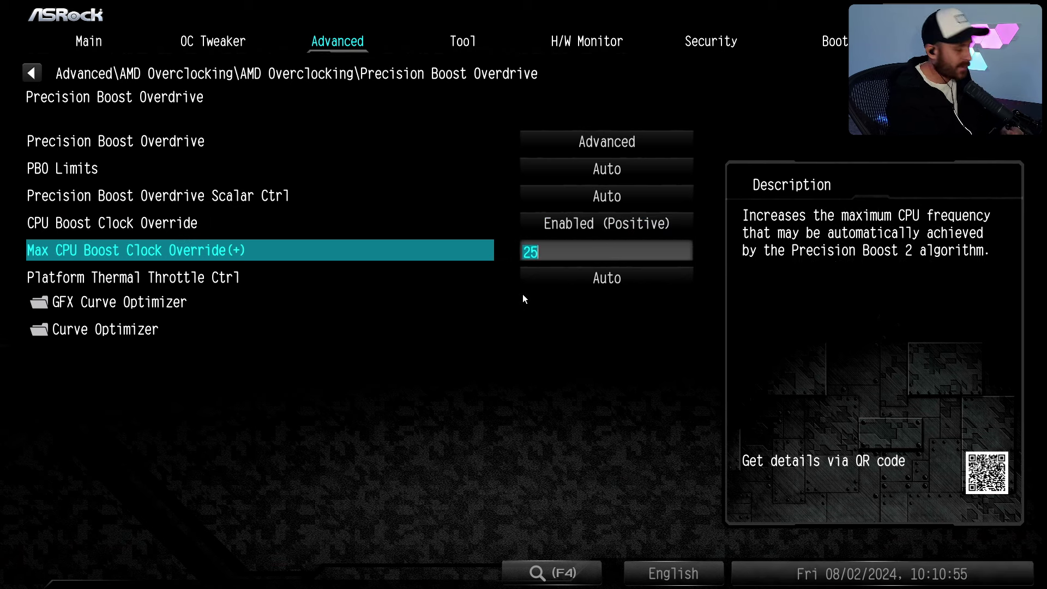
{"action": "type", "text": "999"}
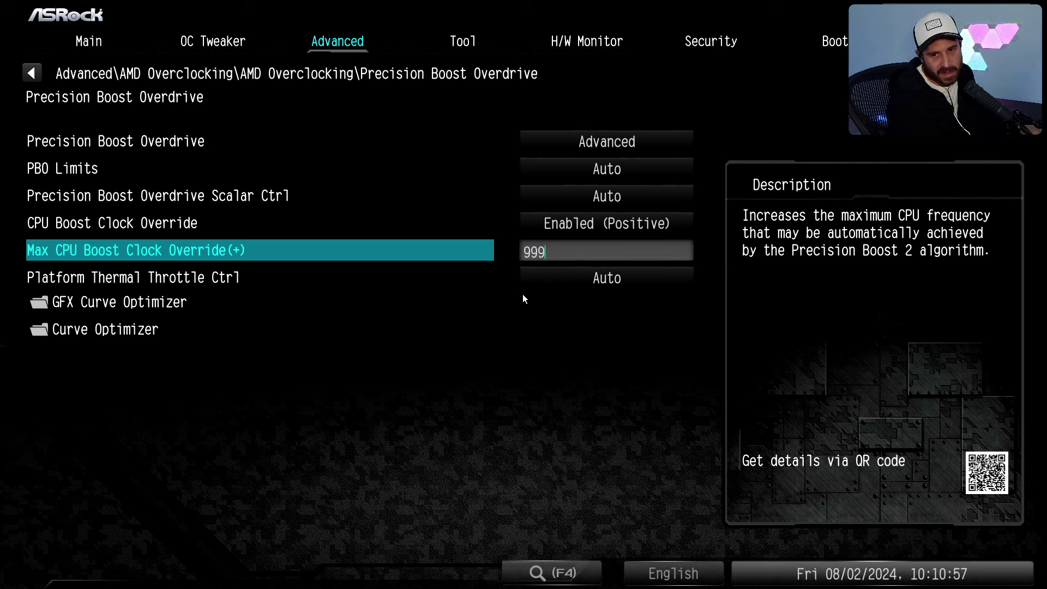
{"action": "key", "text": "Return"}
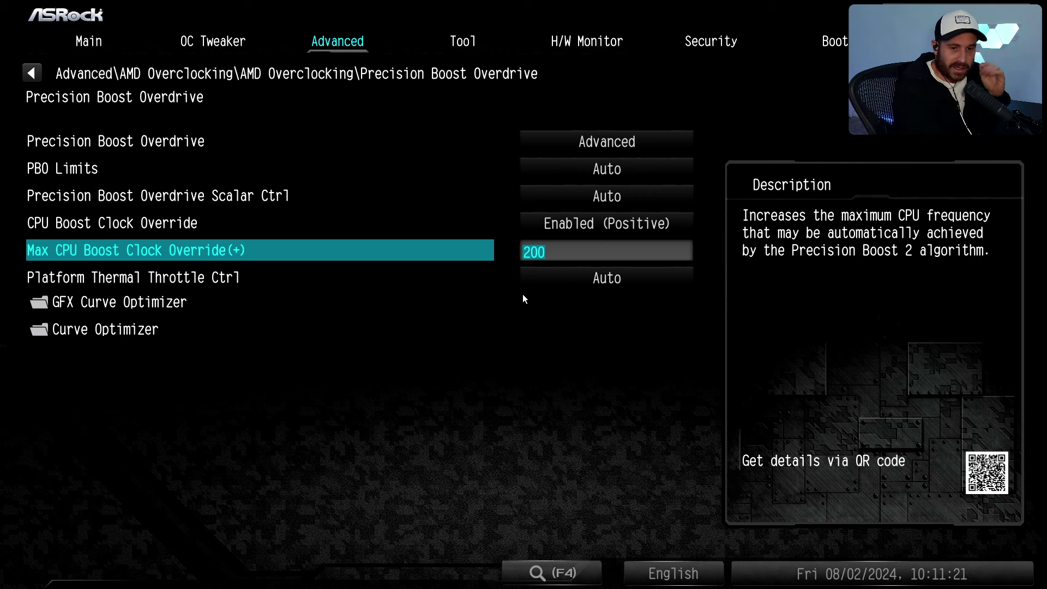
- Commit the 200 Max CPU Boost Clock Override(+) value
{"action": "key", "text": "Down"}
{"action": "key", "text": "Down"}
{"action": "key", "text": "Down"}
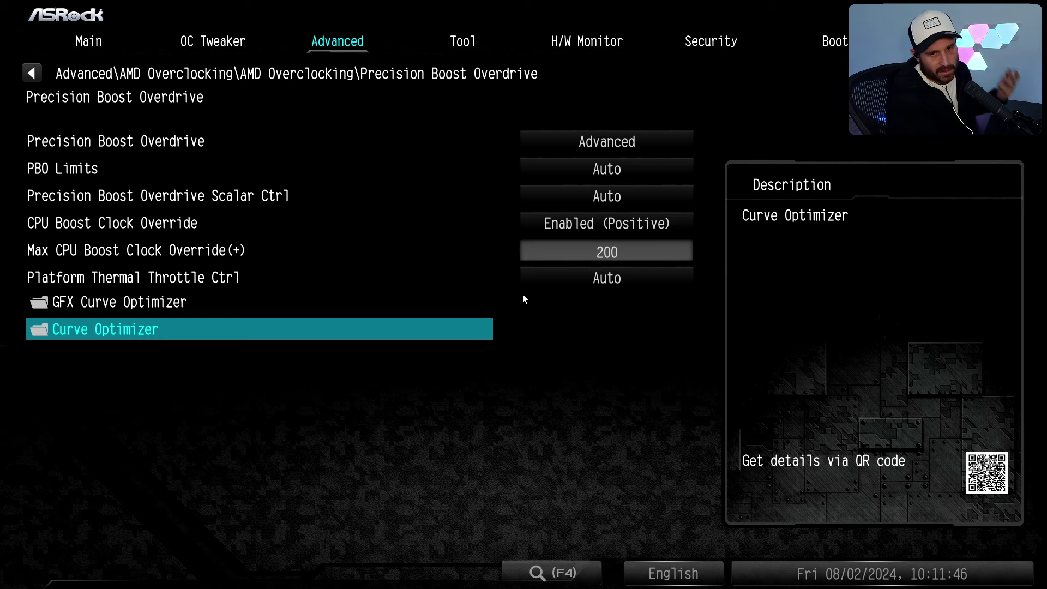
- Set Curve Optimizer to All Cores with a Negative all-core sign
{"action": "key", "text": "Return"}
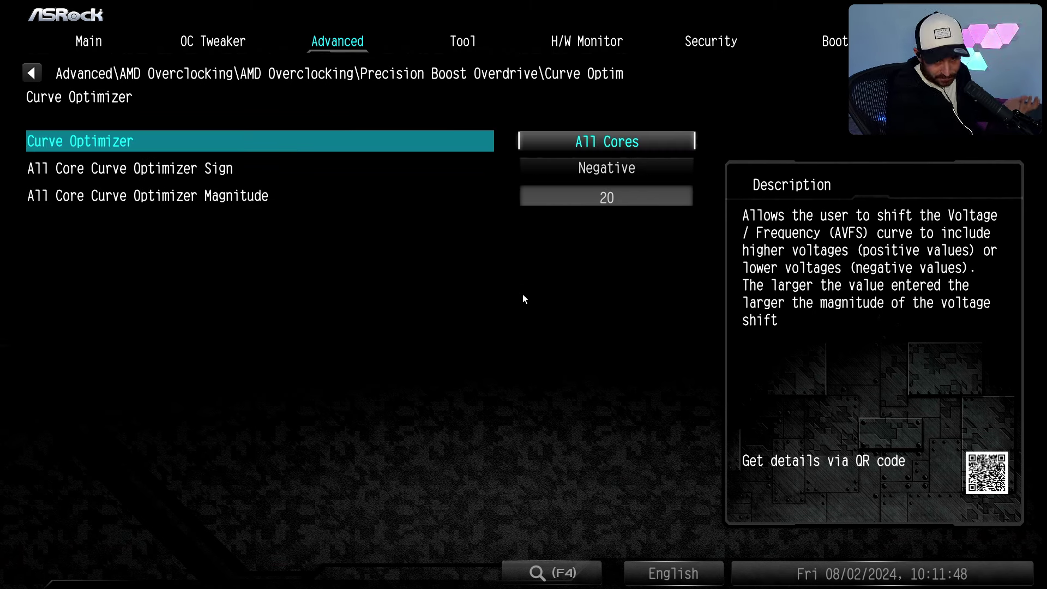
{"action": "key", "text": "Down"}
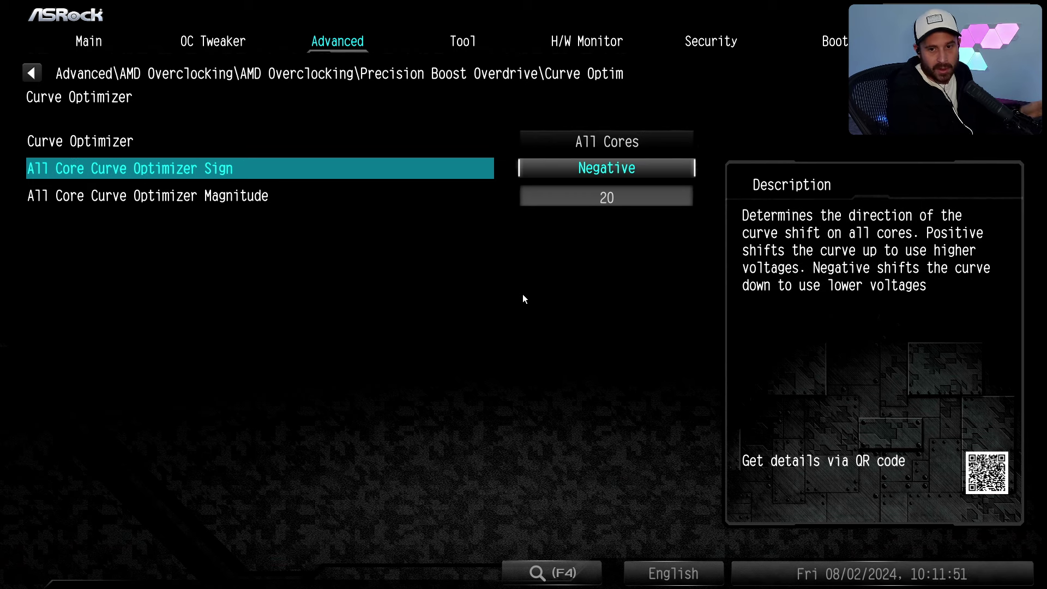
{"action": "key", "text": "Return"}
{"action": "key", "text": "Up"}
{"action": "key", "text": "Escape"}
{"action": "key", "text": "Up"}
{"action": "key", "text": "Return"}
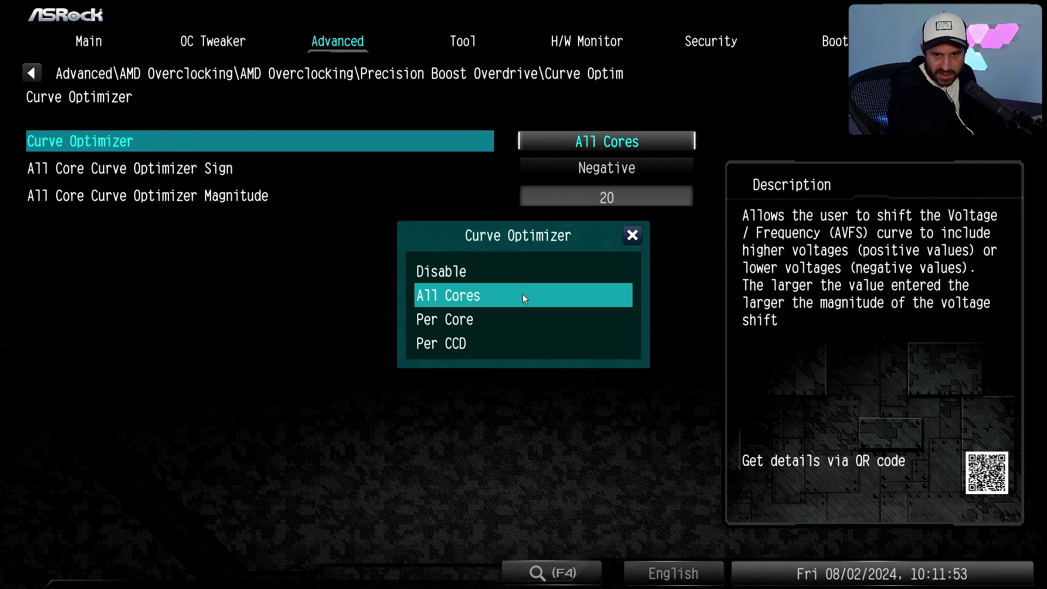
{"action": "key", "text": "Up"}
{"action": "key", "text": "Return"}
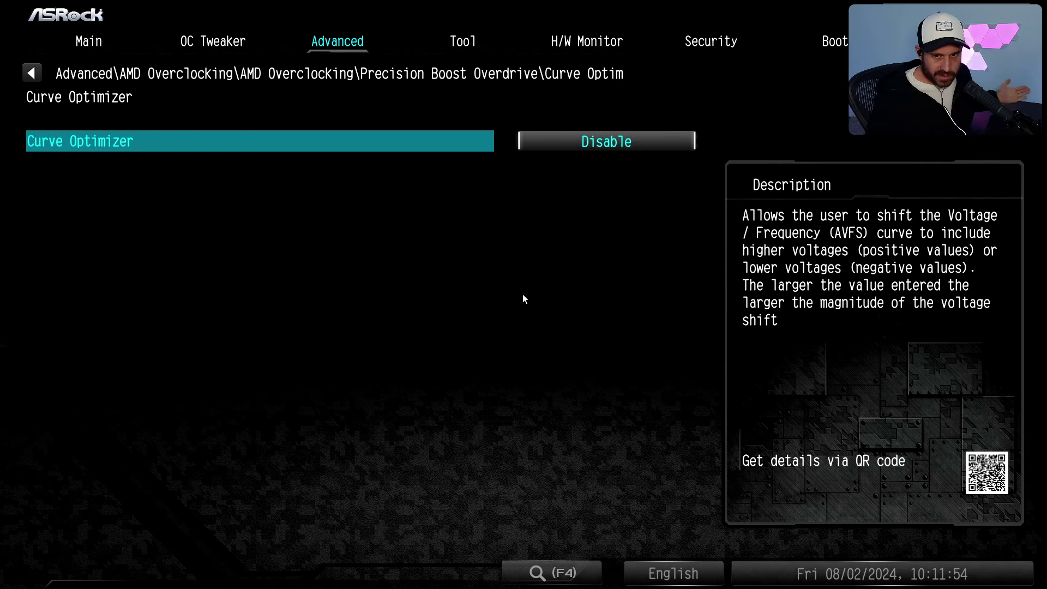
{"action": "key", "text": "Return"}
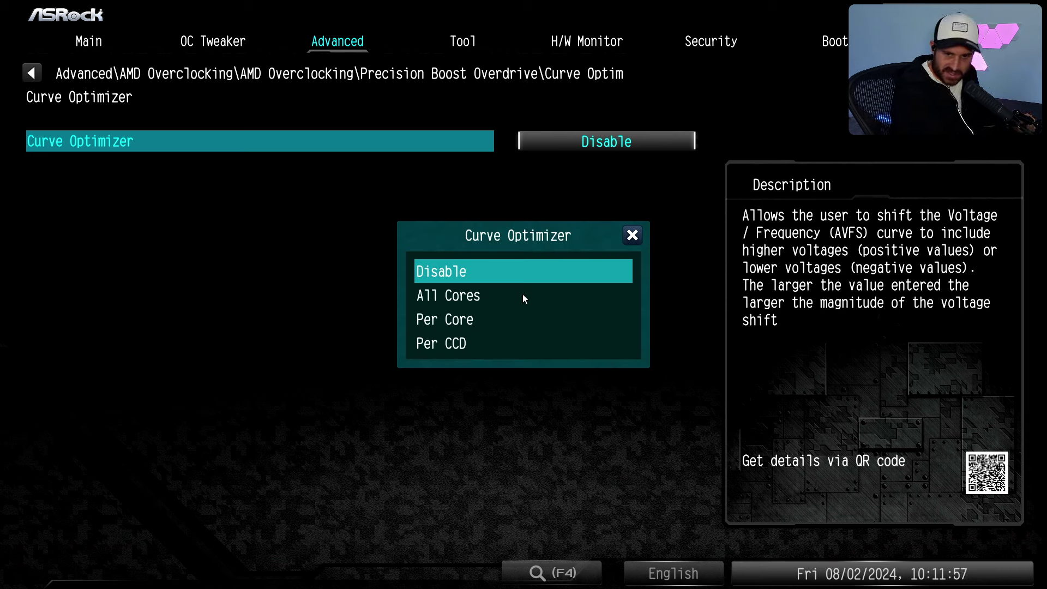
{"action": "key", "text": "Down"}
{"action": "key", "text": "Return"}
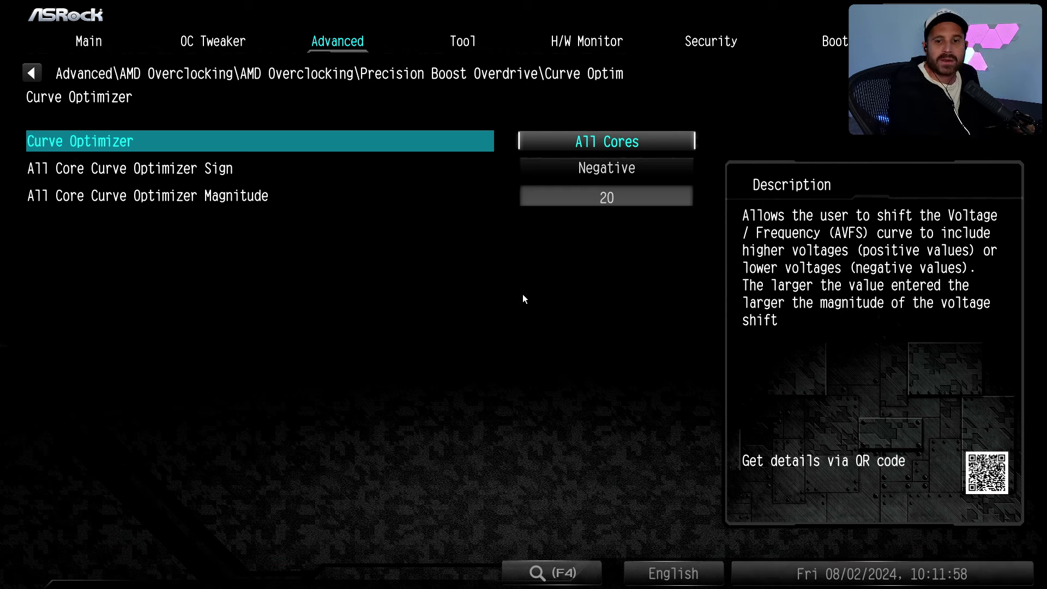
{"action": "key", "text": "Down"}
{"action": "key", "text": "Return"}
{"action": "key", "text": "Up"}
{"action": "key", "text": "Return"}
{"action": "key", "text": "Return"}
{"action": "key", "text": "Down"}
{"action": "key", "text": "Return"}
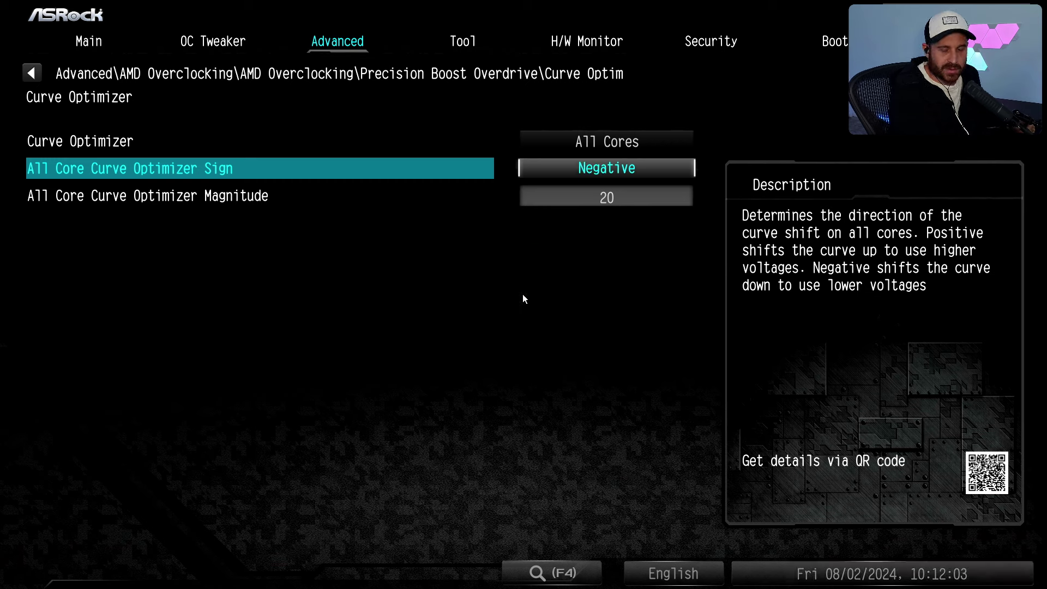
- Try all-core magnitudes of 10 and 20, then settle on 5
{"action": "key", "text": "Down"}
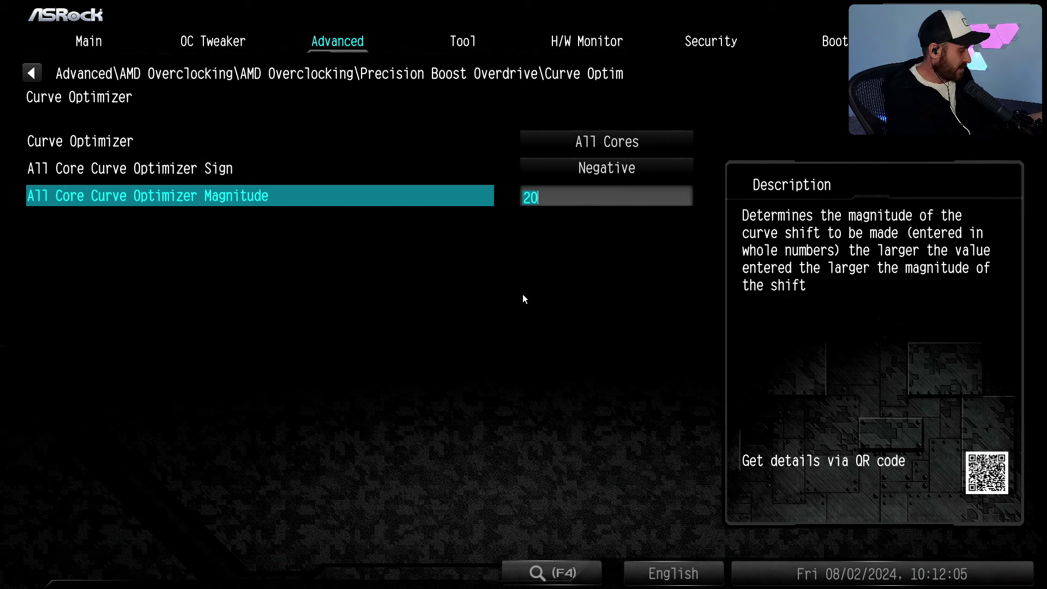
{"action": "type", "text": "10"}
{"action": "key", "text": "Down"}
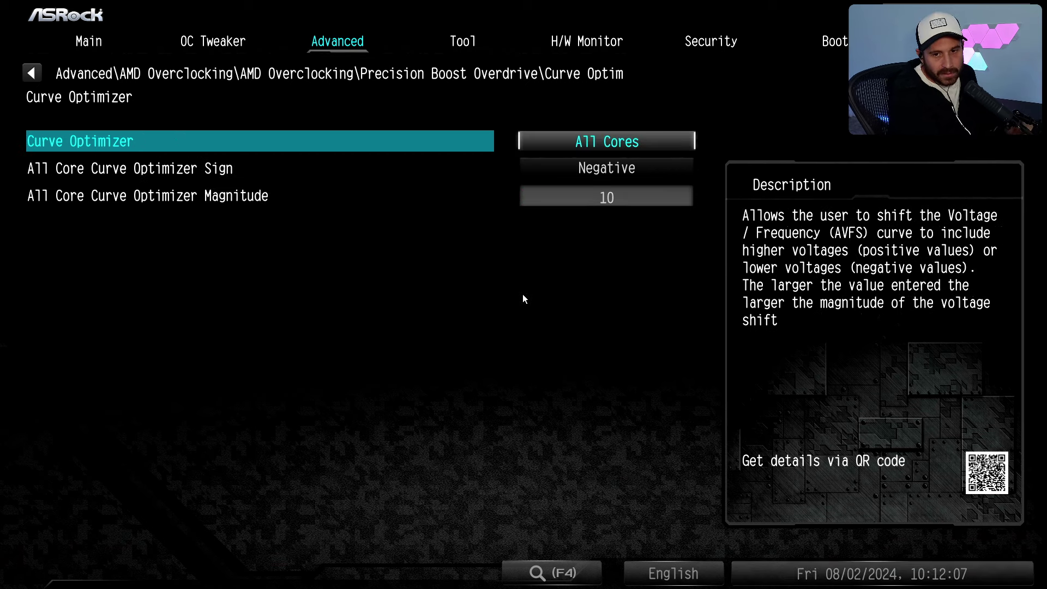
{"action": "key", "text": "Up"}
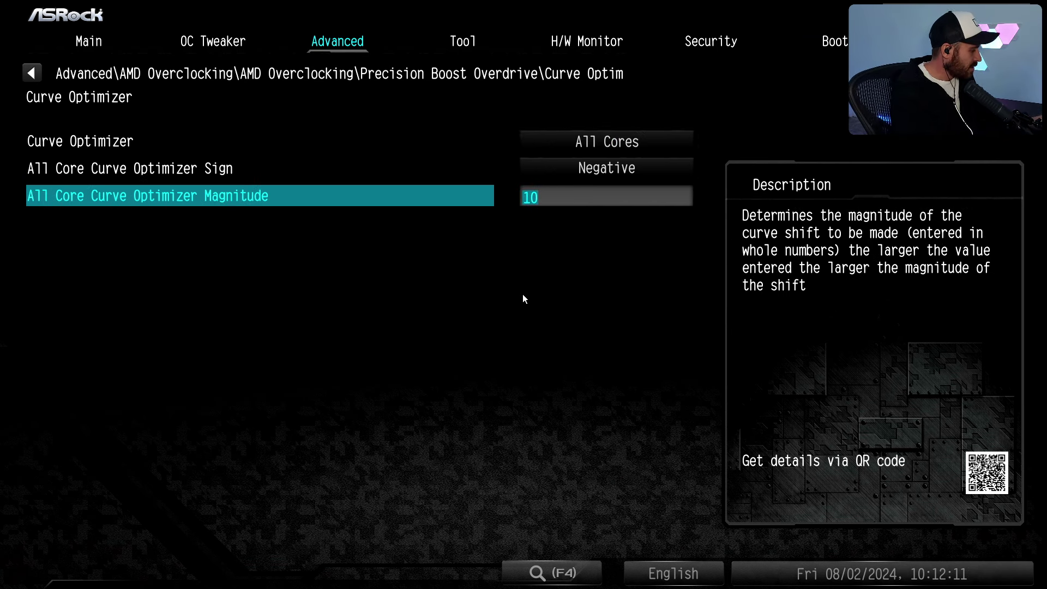
{"action": "type", "text": "20"}
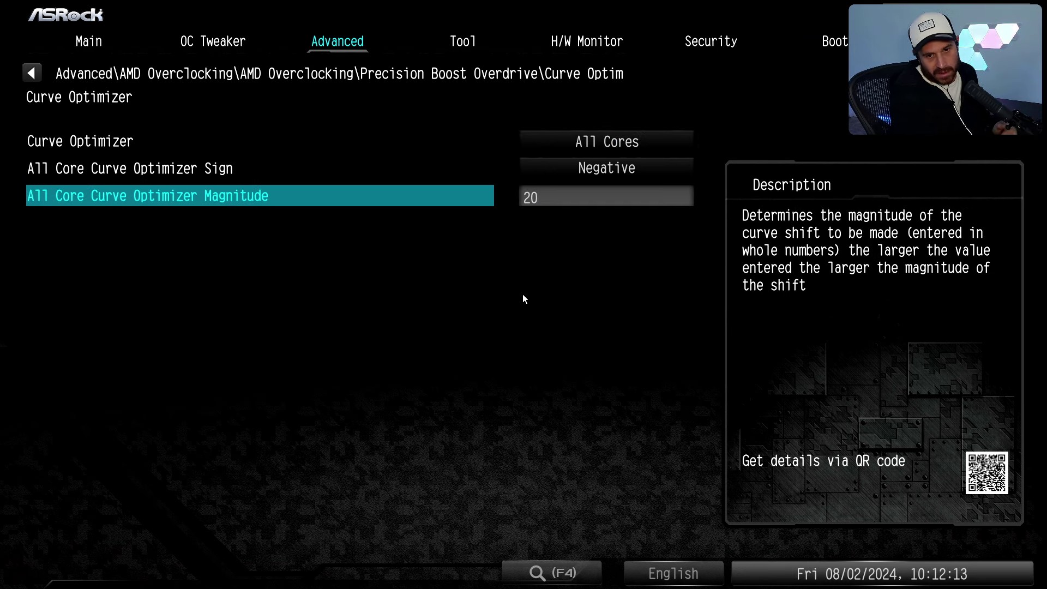
{"action": "key", "text": "Up"}
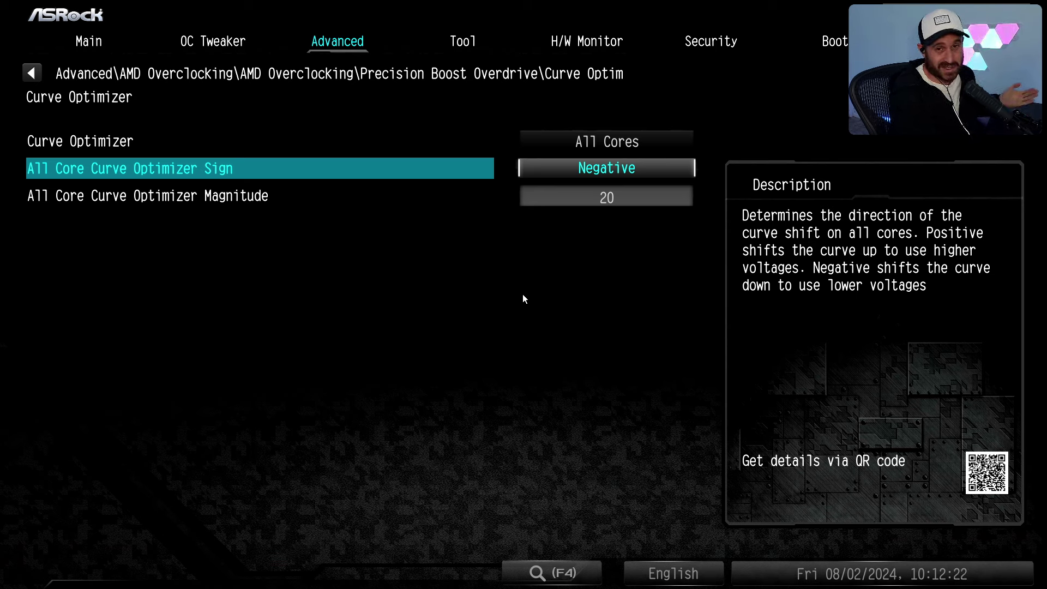
{"action": "key", "text": "Down"}
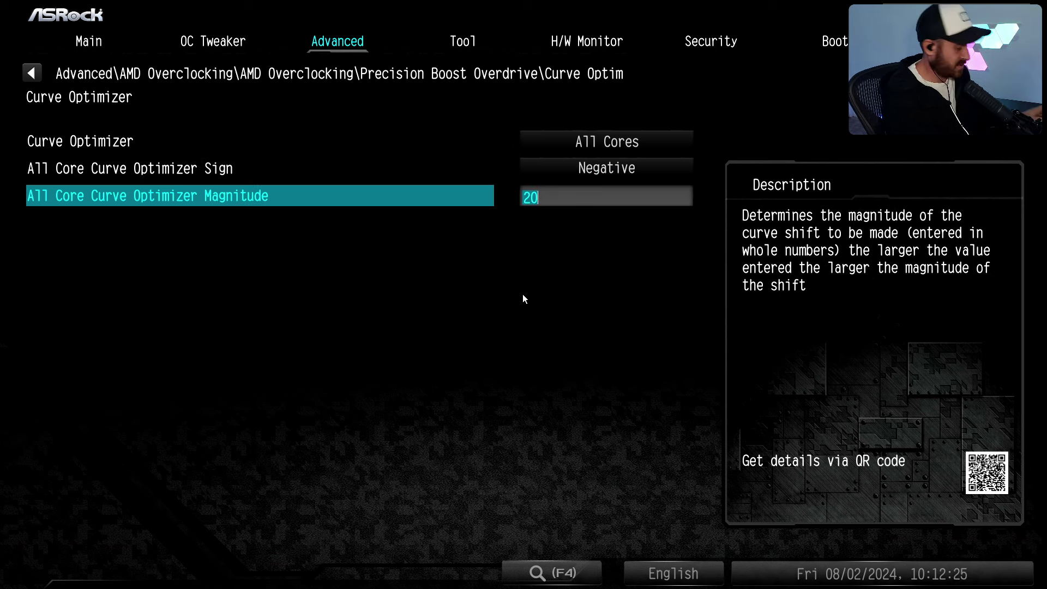
{"action": "type", "text": "10"}
{"action": "key", "text": "Return"}
{"action": "key", "text": "Up"}
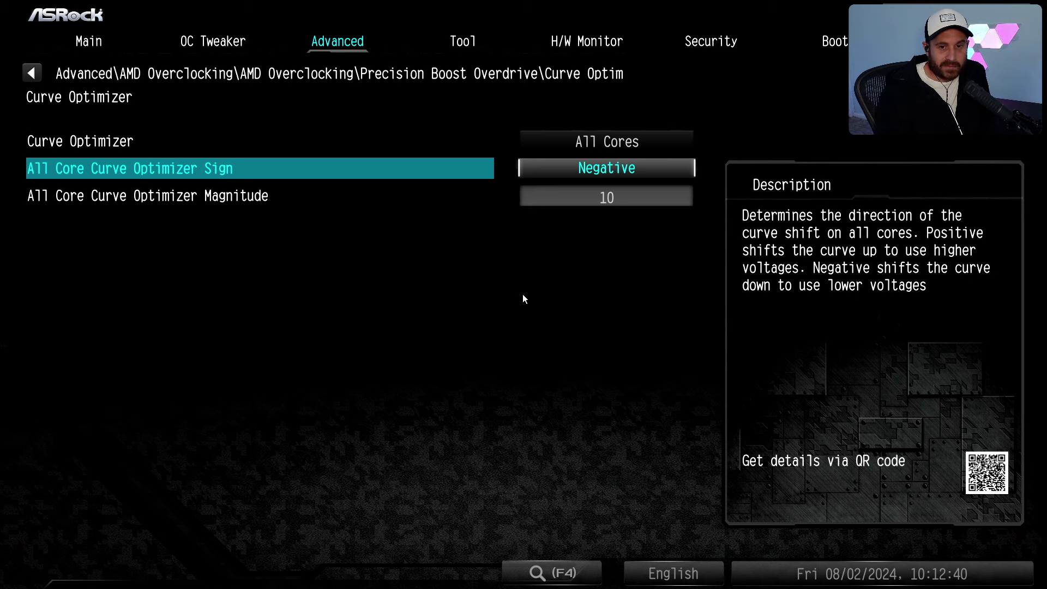
{"action": "key", "text": "Down"}
{"action": "type", "text": "5"}
{"action": "key", "text": "Up"}
{"action": "key", "text": "Down"}
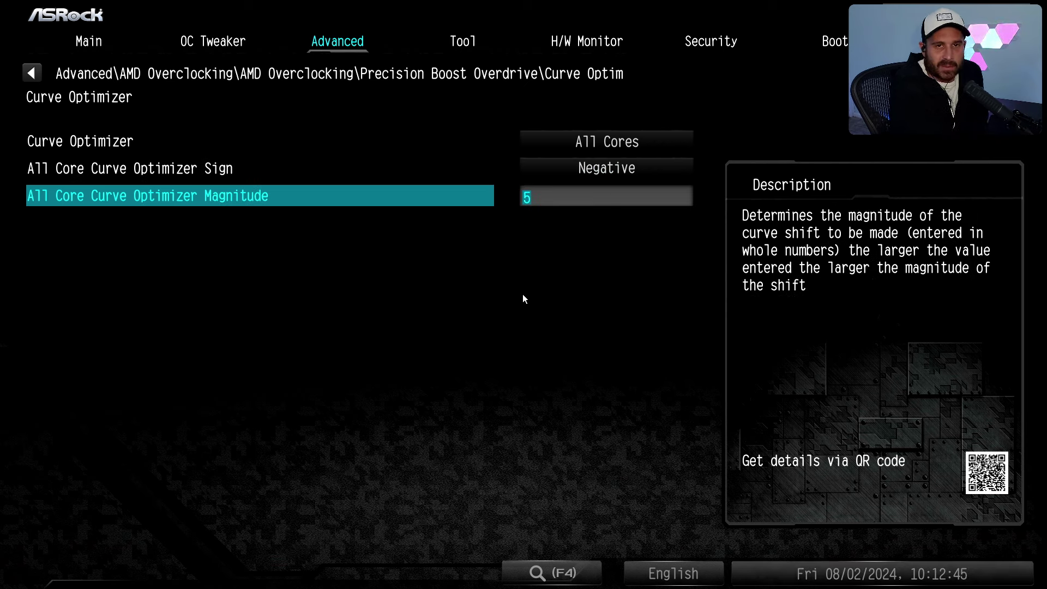
{"action": "key", "text": "Up"}
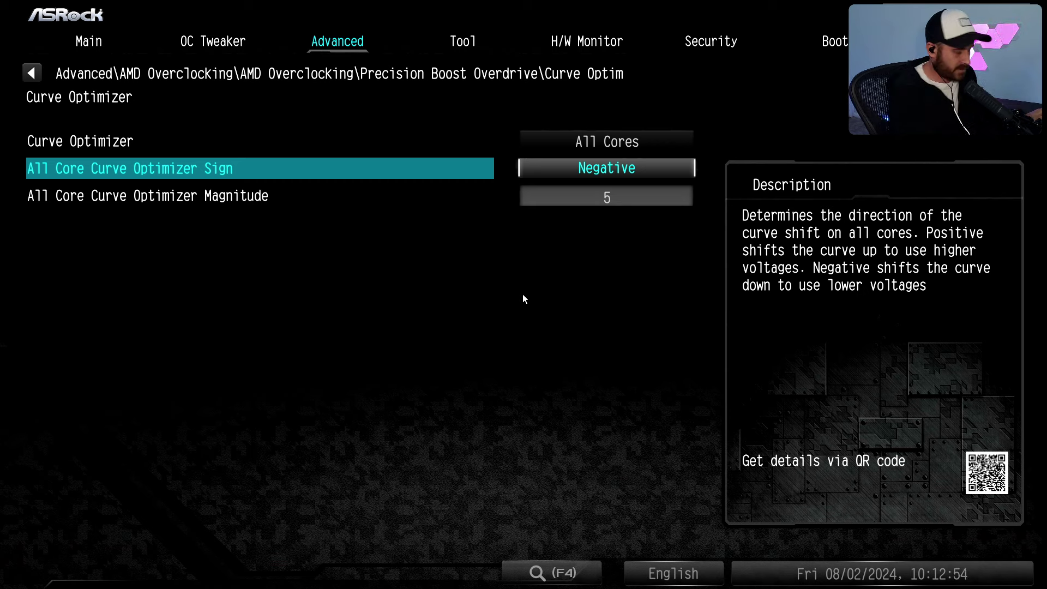
{"action": "key", "text": "Return"}
- Switch Curve Optimizer from All Cores to Per Core mode
{"action": "key", "text": "Return"}
{"action": "key", "text": "Up"}
{"action": "key", "text": "Return"}
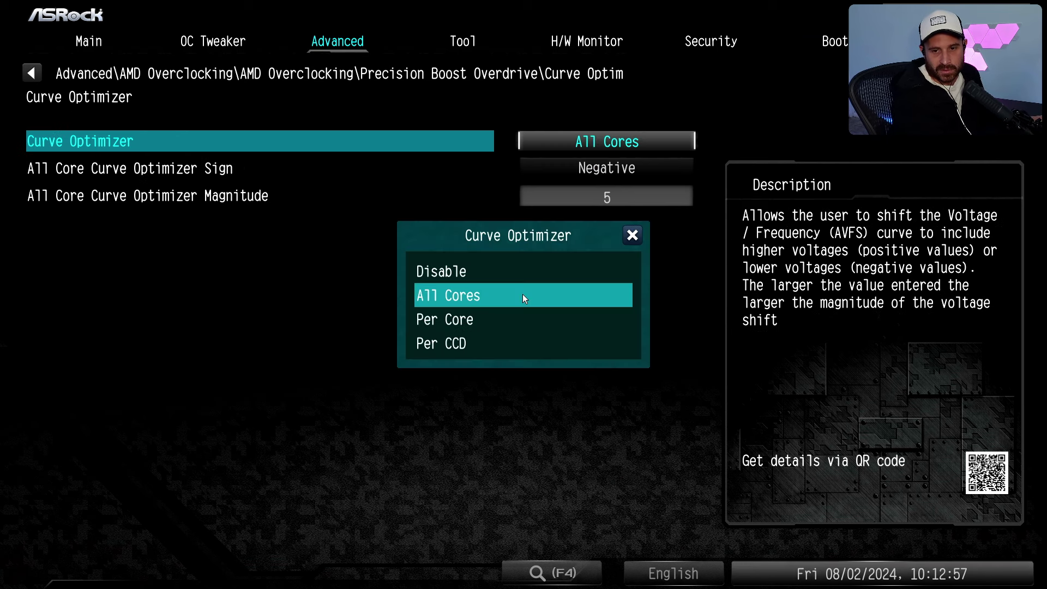
{"action": "key", "text": "Down"}
{"action": "key", "text": "Return"}
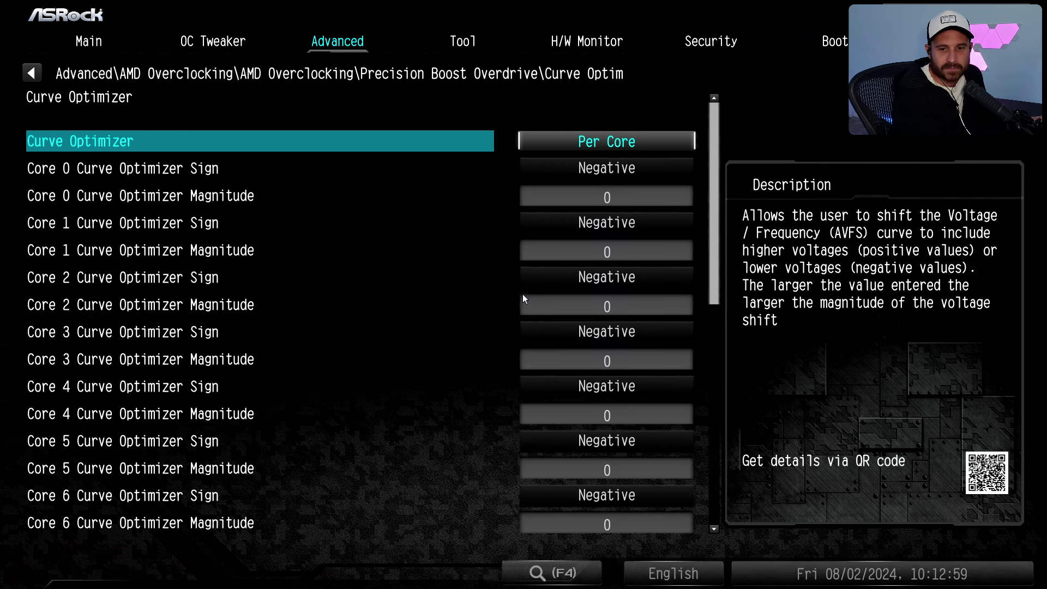
{"action": "key", "text": "Down"}
{"action": "key", "text": "Down"}
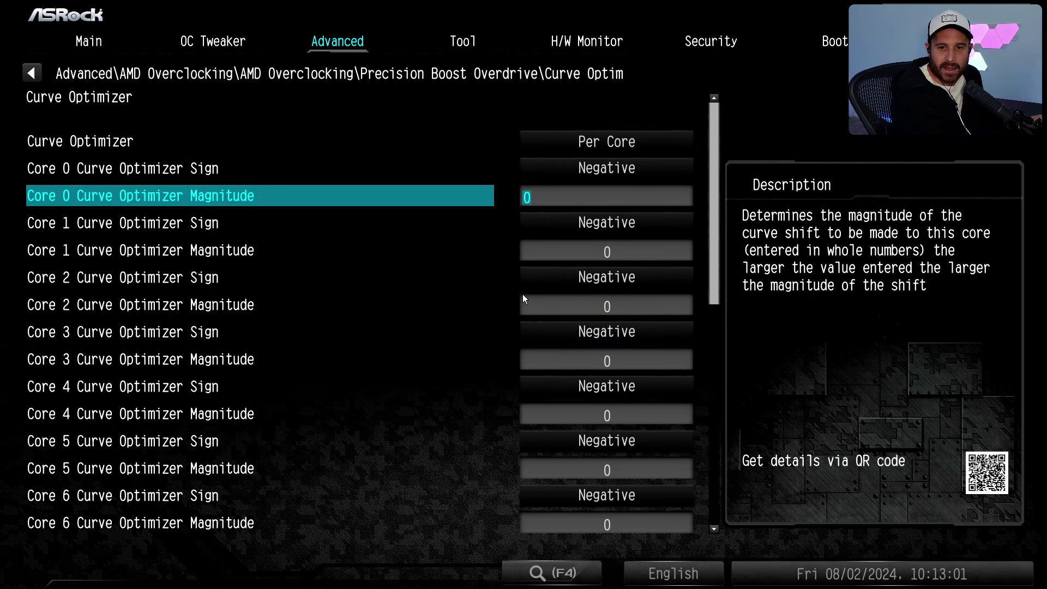
{"action": "key", "text": "Up"}
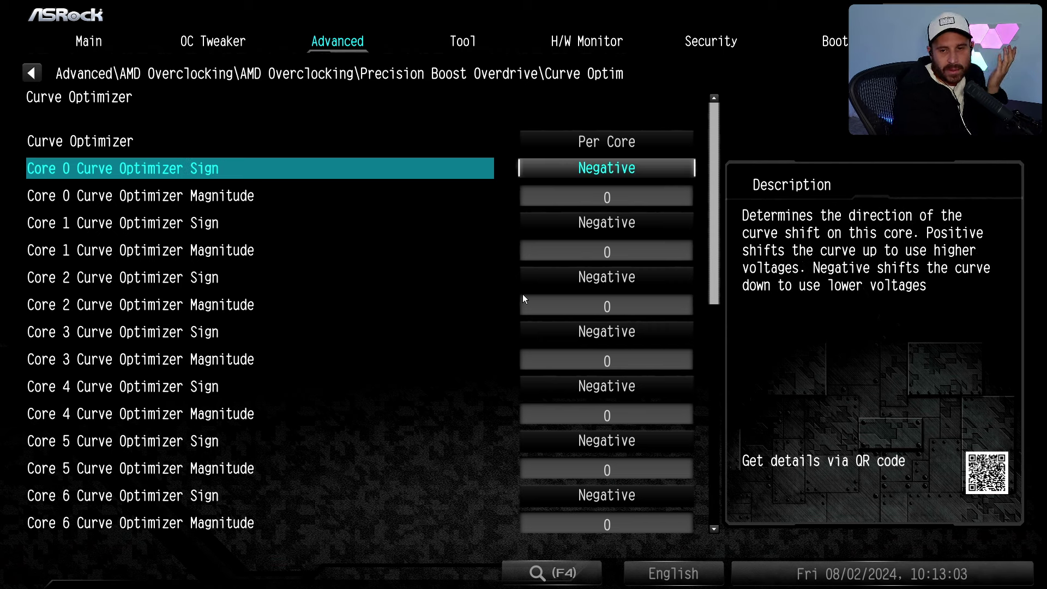
{"action": "key", "text": "Down"}
{"action": "key", "text": "Down"}
{"action": "key", "text": "Down"}
{"action": "key", "text": "Down"}
{"action": "key", "text": "Down"}
{"action": "key", "text": "Down"}
{"action": "key", "text": "Up"}
{"action": "key", "text": "Up"}
{"action": "key", "text": "Up"}
{"action": "key", "text": "Up"}
{"action": "key", "text": "Up"}
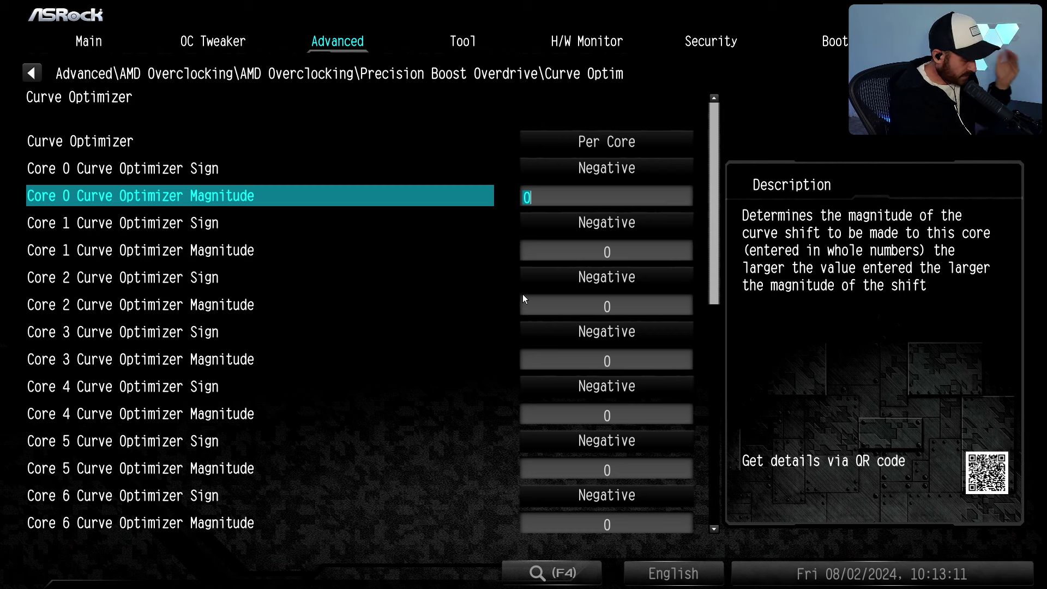
- Enter a Negative magnitude of 10 for Cores 0 through 5
{"action": "type", "text": "10"}
{"action": "key", "text": "Down"}
{"action": "key", "text": "Down"}
{"action": "type", "text": "10"}
{"action": "key", "text": "Down"}
{"action": "key", "text": "Down"}
{"action": "key", "text": "Down"}
{"action": "key", "text": "Up"}
{"action": "type", "text": "1"}
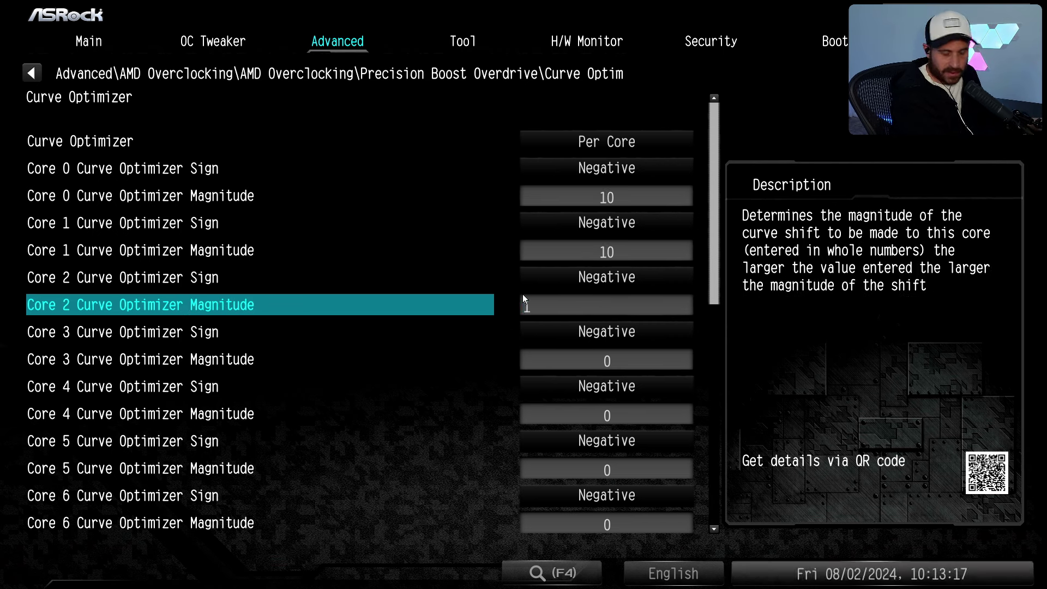
{"action": "type", "text": "0"}
{"action": "key", "text": "Down"}
{"action": "key", "text": "Down"}
{"action": "key", "text": "Up"}
{"action": "type", "text": "10"}
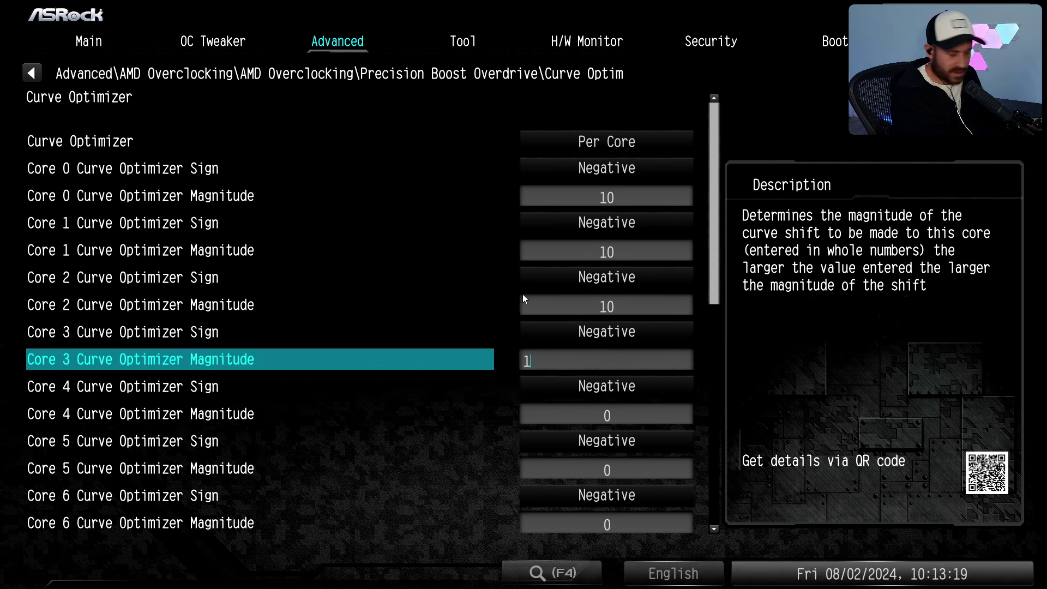
{"action": "key", "text": "Down"}
{"action": "key", "text": "Down"}
{"action": "type", "text": "10"}
{"action": "key", "text": "Down"}
{"action": "key", "text": "Down"}
{"action": "type", "text": "10"}
{"action": "key", "text": "Down"}
{"action": "key", "text": "Down"}
{"action": "type", "text": "10"}
- Check the earlier core offsets and set magnitude 10 for Cores 6 and 7
{"action": "key", "text": "Down"}
{"action": "key", "text": "Down"}
{"action": "key", "text": "Up"}
{"action": "key", "text": "Up"}
{"action": "key", "text": "Up"}
{"action": "key", "text": "Up"}
{"action": "key", "text": "Up"}
{"action": "key", "text": "Up"}
{"action": "key", "text": "Up"}
{"action": "key", "text": "Up"}
{"action": "key", "text": "Up"}
{"action": "key", "text": "Up"}
{"action": "key", "text": "Up"}
{"action": "key", "text": "Up"}
{"action": "key", "text": "Up"}
{"action": "key", "text": "Down"}
{"action": "key", "text": "Down"}
{"action": "key", "text": "Down"}
{"action": "key", "text": "Down"}
{"action": "key", "text": "Down"}
{"action": "key", "text": "Down"}
{"action": "key", "text": "Down"}
{"action": "key", "text": "Down"}
{"action": "key", "text": "Down"}
{"action": "key", "text": "Down"}
{"action": "key", "text": "Down"}
{"action": "key", "text": "Down"}
{"action": "key", "text": "Down"}
{"action": "key", "text": "Up"}
{"action": "key", "text": "Down"}
{"action": "key", "text": "Up"}
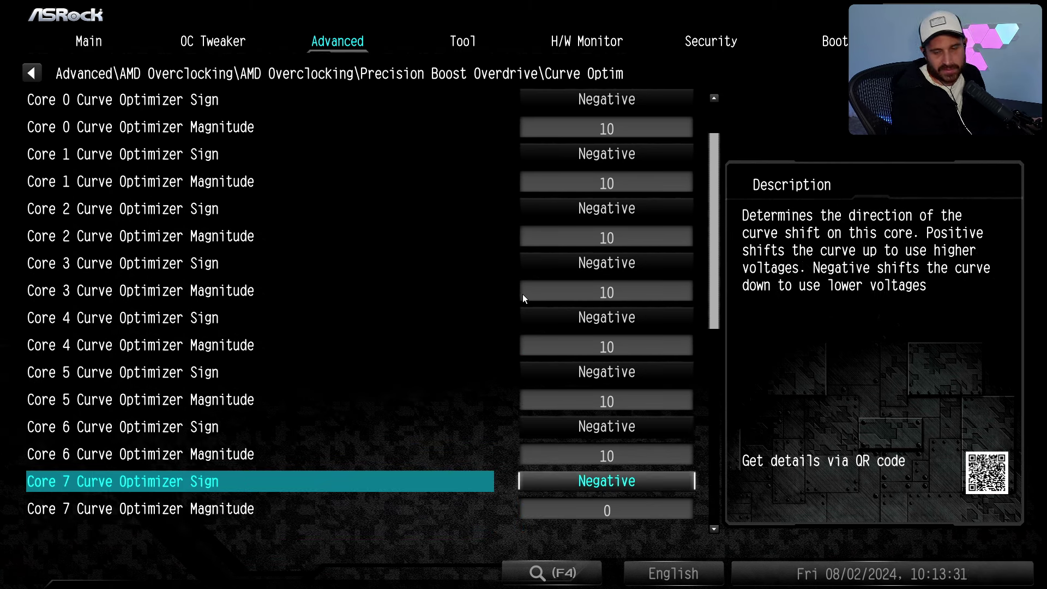
{"action": "key", "text": "Up"}
{"action": "key", "text": "Down"}
{"action": "key", "text": "Down"}
{"action": "type", "text": "10"}
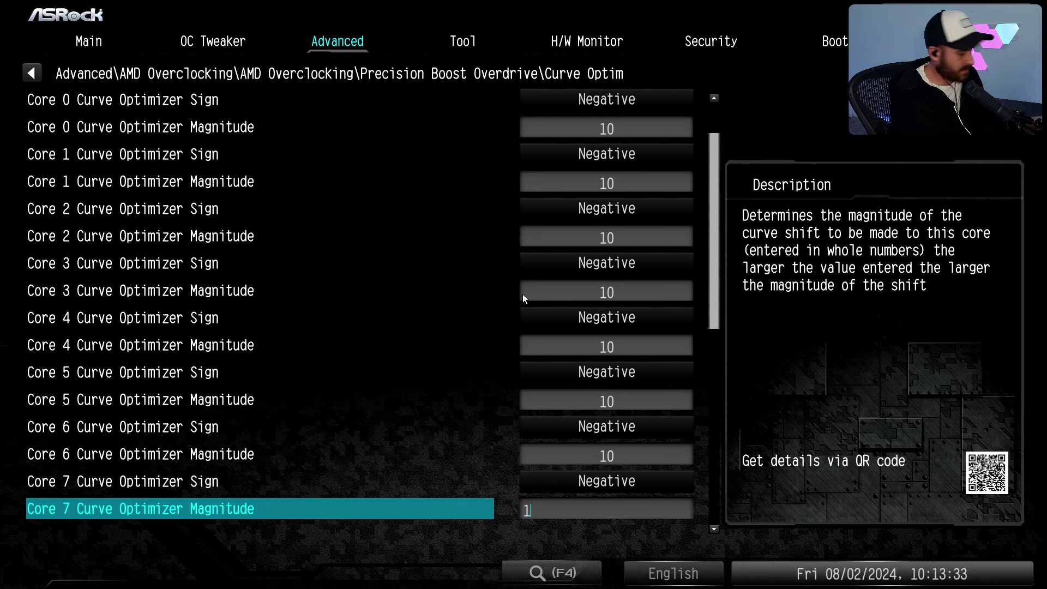
{"action": "key", "text": "Up"}
{"action": "key", "text": "Up"}
{"action": "key", "text": "Up"}
{"action": "key", "text": "Up"}
{"action": "key", "text": "Up"}
{"action": "key", "text": "Up"}
{"action": "key", "text": "Up"}
{"action": "key", "text": "Up"}
{"action": "key", "text": "Up"}
{"action": "key", "text": "Up"}
{"action": "key", "text": "Up"}
{"action": "key", "text": "Up"}
{"action": "key", "text": "Up"}
{"action": "key", "text": "Up"}
{"action": "key", "text": "Up"}
{"action": "key", "text": "Up"}
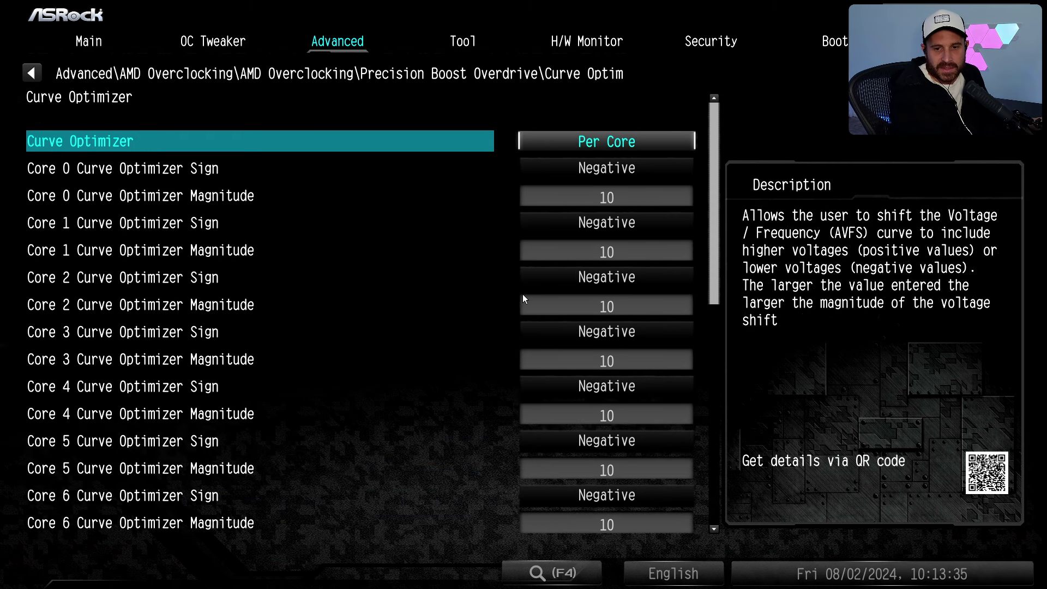
{"action": "key", "text": "Down"}
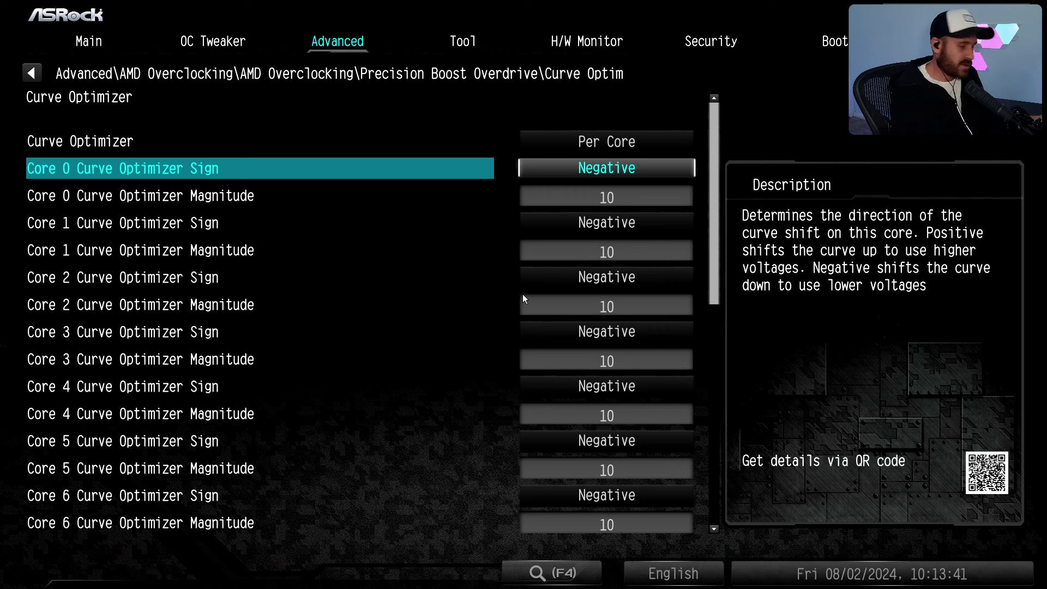
- Set the Core 0 and Core 1 curve optimizer magnitudes to 15
{"action": "key", "text": "Down"}
{"action": "key", "text": "Down"}
{"action": "key", "text": "Up"}
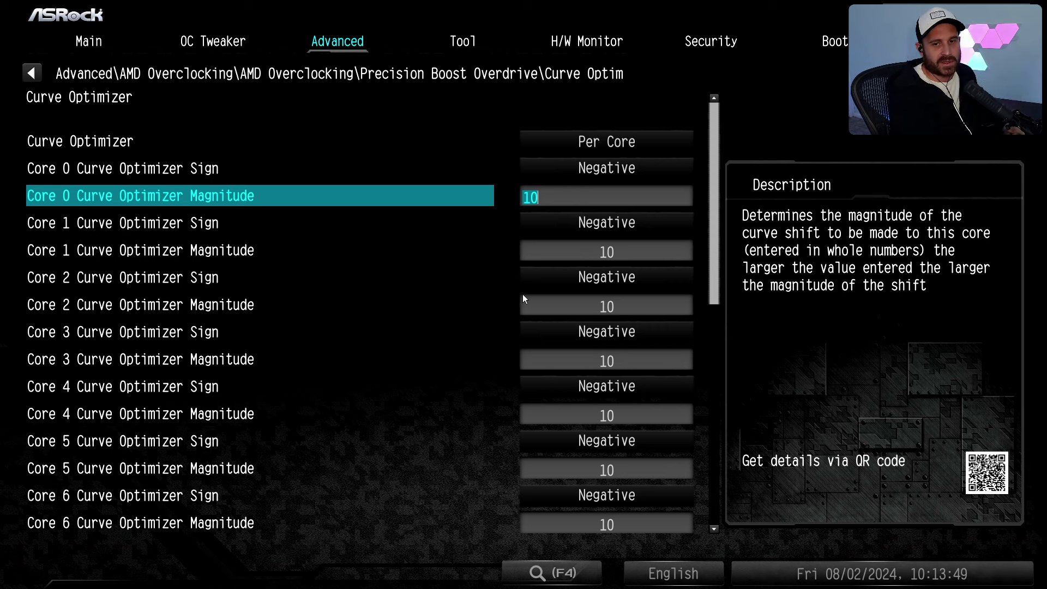
{"action": "type", "text": "15"}
{"action": "key", "text": "Down"}
{"action": "key", "text": "Up"}
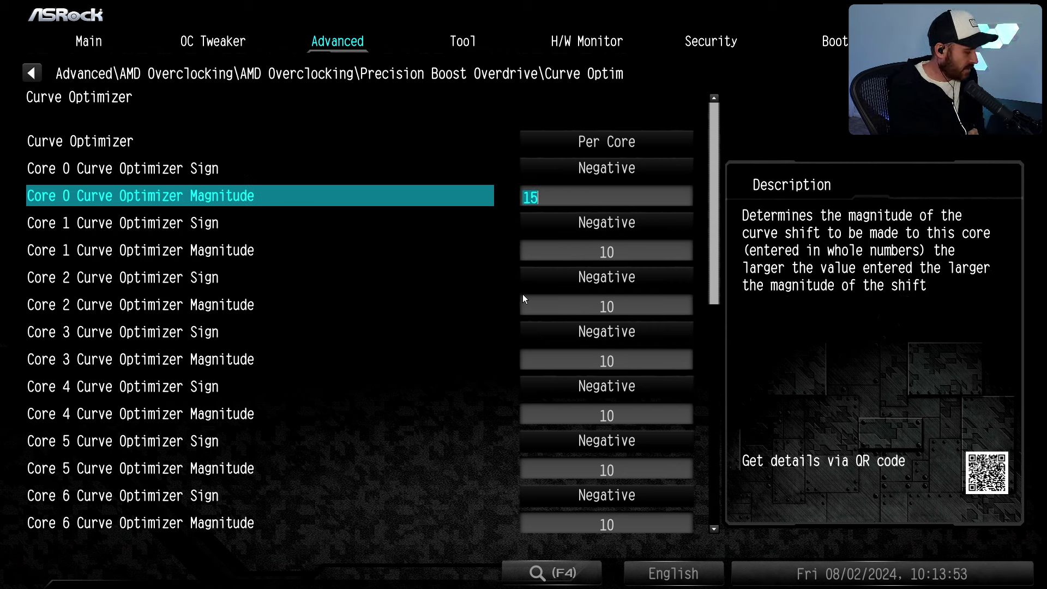
{"action": "key", "text": "Down"}
{"action": "key", "text": "Down"}
{"action": "key", "text": "Up"}
{"action": "key", "text": "Down"}
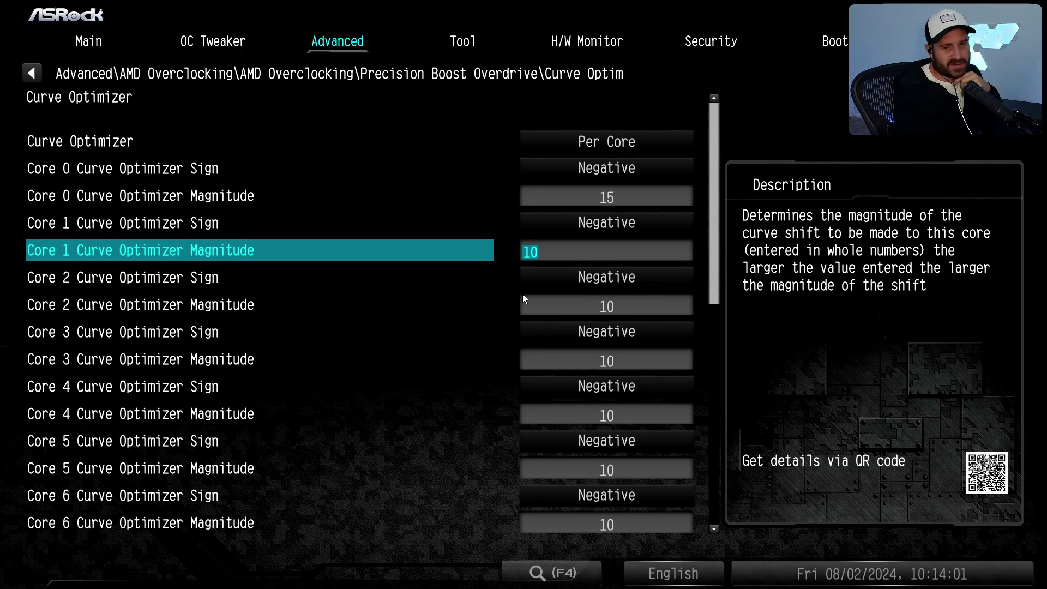
{"action": "key", "text": "Up"}
{"action": "key", "text": "Up"}
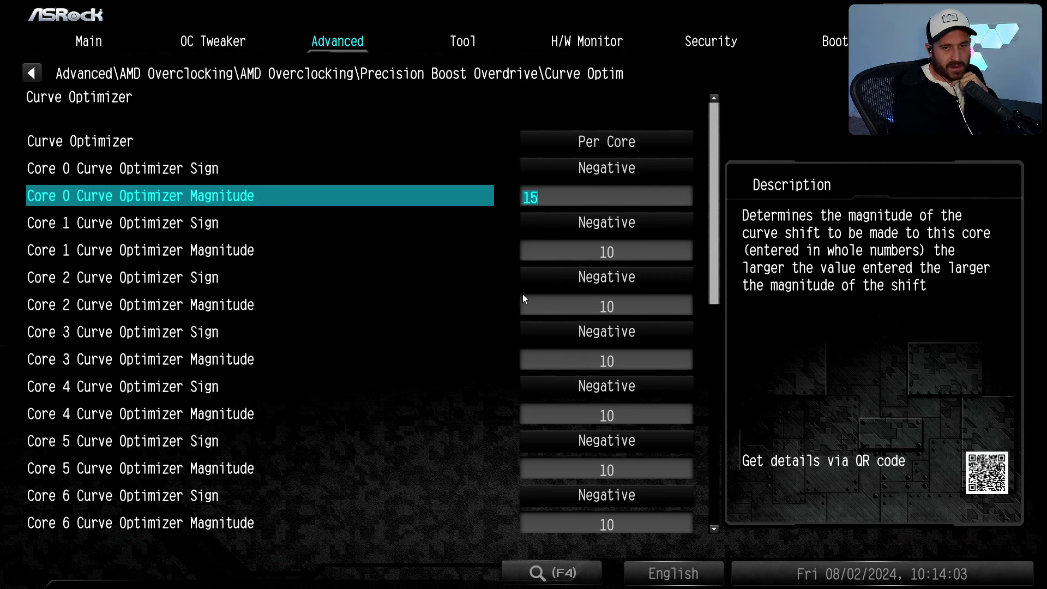
{"action": "key", "text": "Down"}
{"action": "key", "text": "Down"}
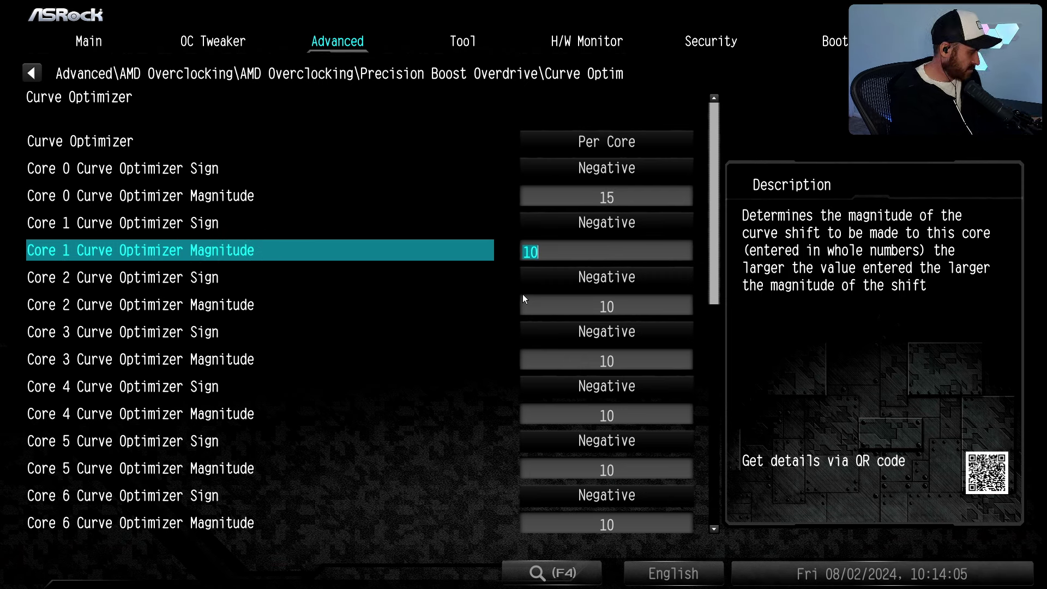
{"action": "type", "text": "15"}
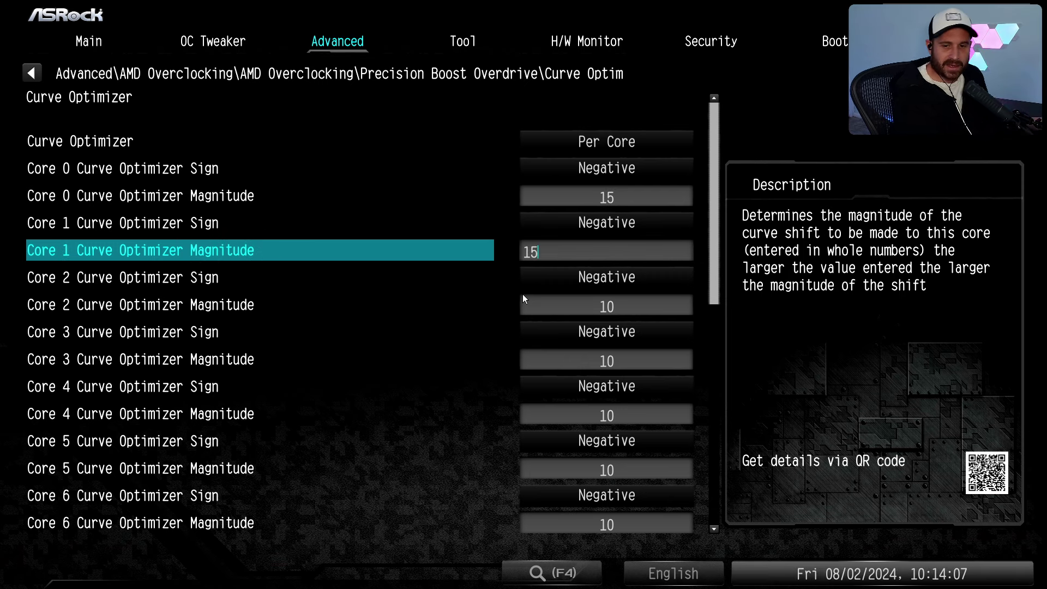
{"action": "key", "text": "Down"}
{"action": "key", "text": "Down"}
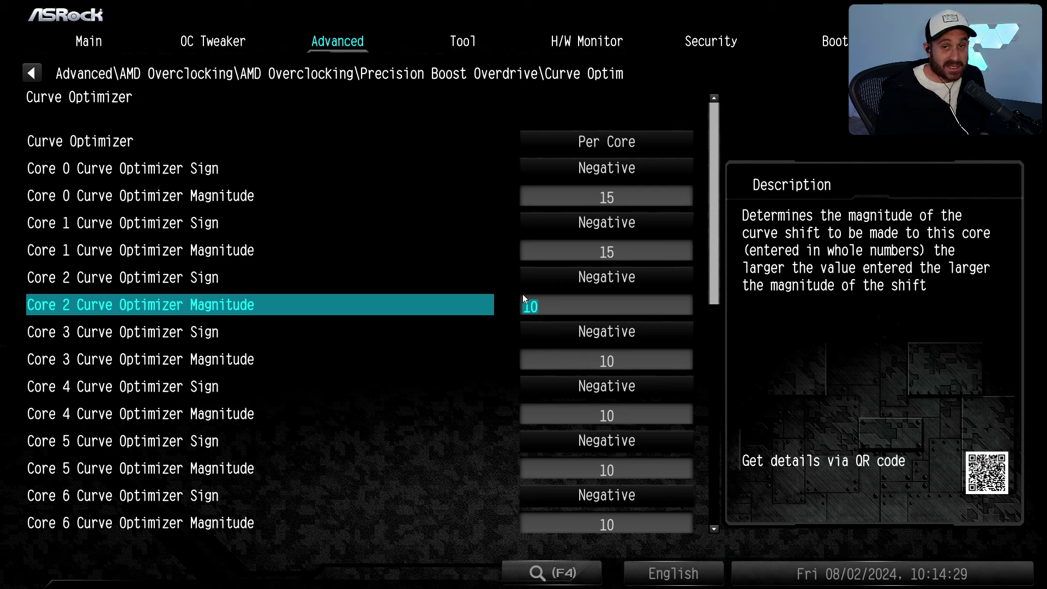
- Set the Core 3 curve optimizer magnitude to 0
{"action": "key", "text": "Down"}
{"action": "key", "text": "Down"}
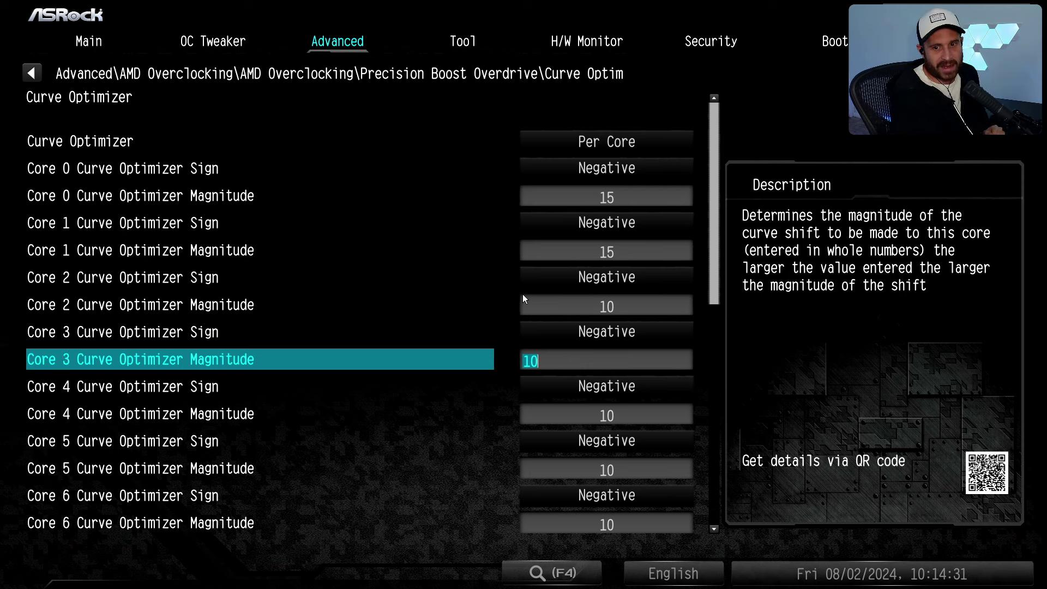
{"action": "type", "text": "0"}
{"action": "key", "text": "Up"}
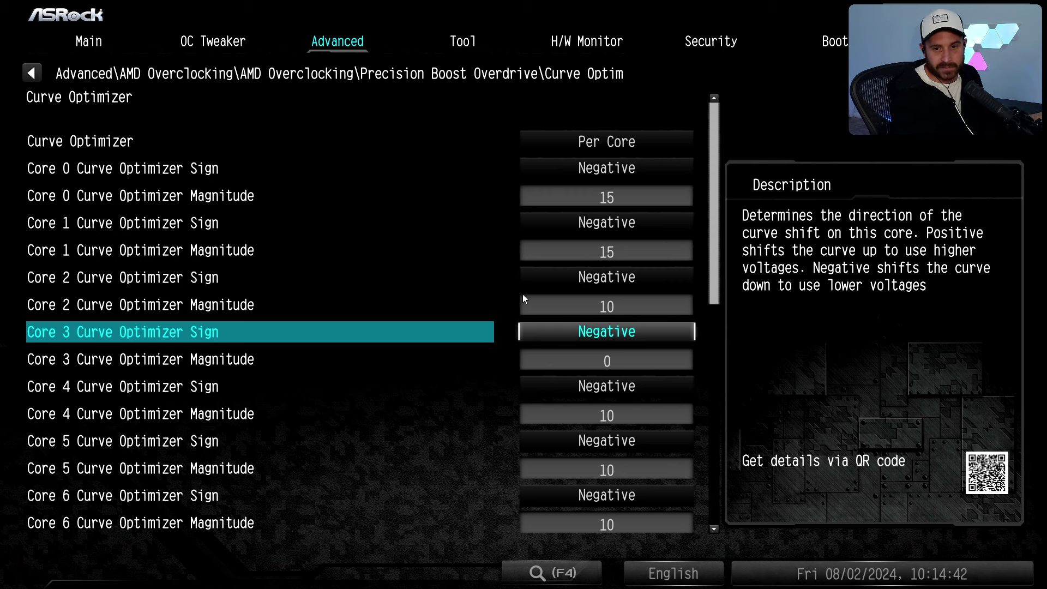
{"action": "key", "text": "Up"}
{"action": "key", "text": "Up"}
{"action": "key", "text": "Up"}
{"action": "key", "text": "Up"}
{"action": "key", "text": "Up"}
{"action": "key", "text": "Up"}
- Switch Curve Optimizer to All Cores with magnitude 20, then bring up the save-and-exit prompt
{"action": "key", "text": "Up"}
{"action": "key", "text": "Return"}
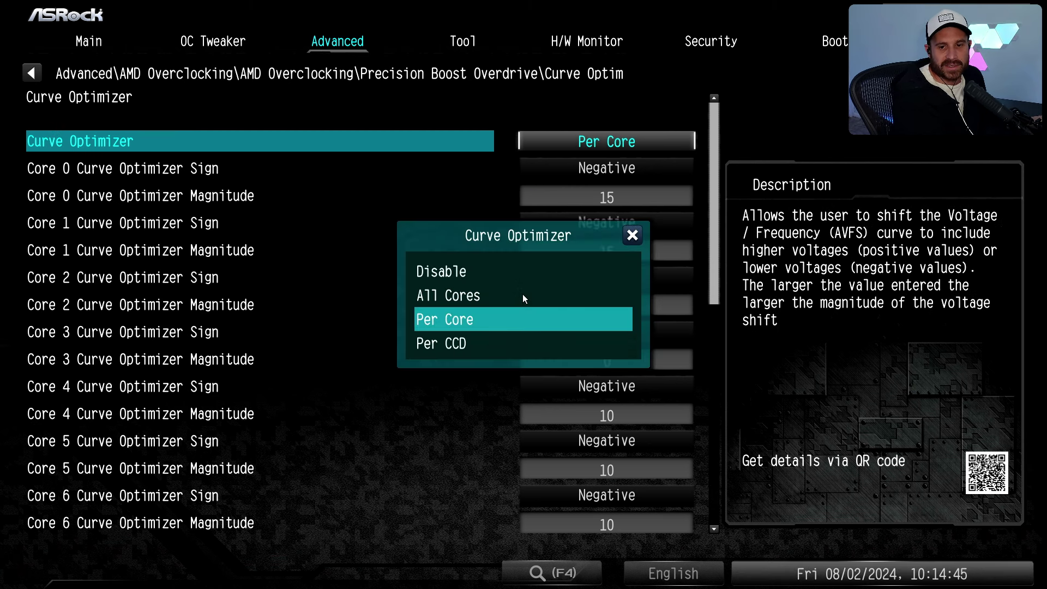
{"action": "key", "text": "Up"}
{"action": "key", "text": "Return"}
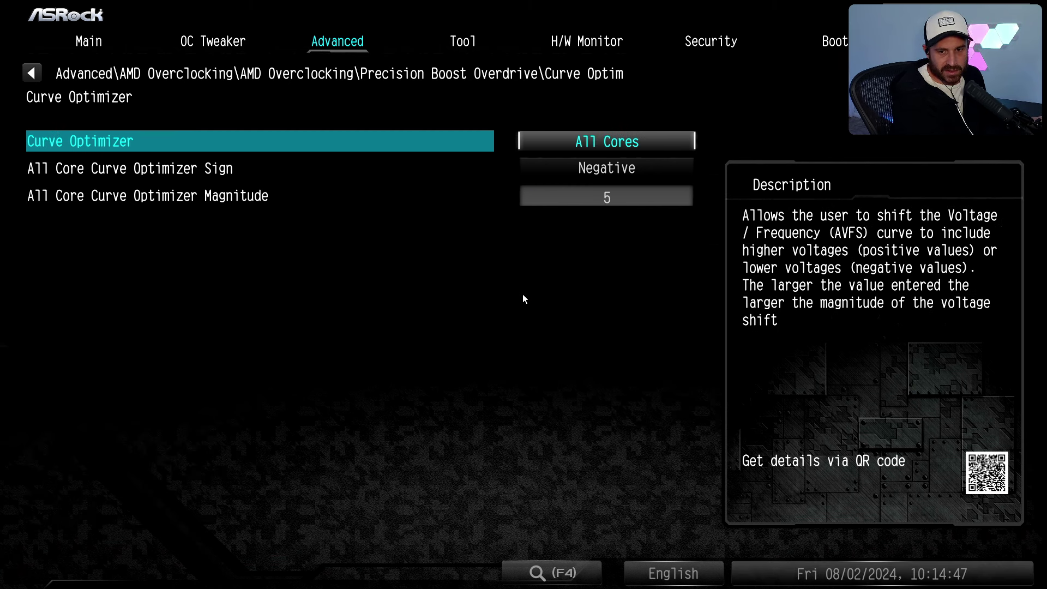
{"action": "key", "text": "Down"}
{"action": "key", "text": "Down"}
{"action": "type", "text": "20"}
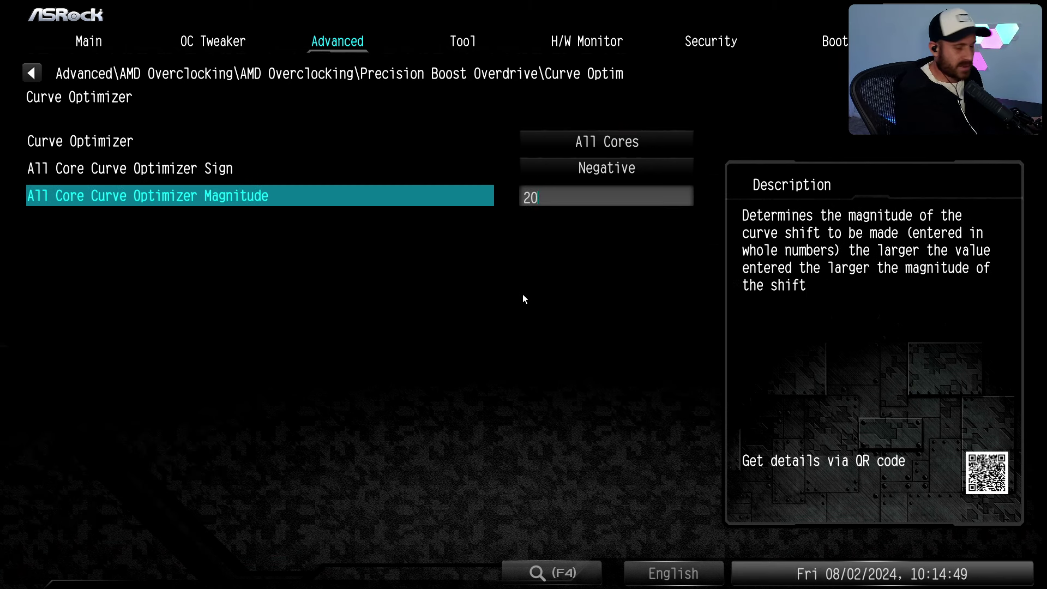
{"action": "key", "text": "Up"}
{"action": "key", "text": "Up"}
{"action": "key", "text": "Down"}
{"action": "key", "text": "Down"}
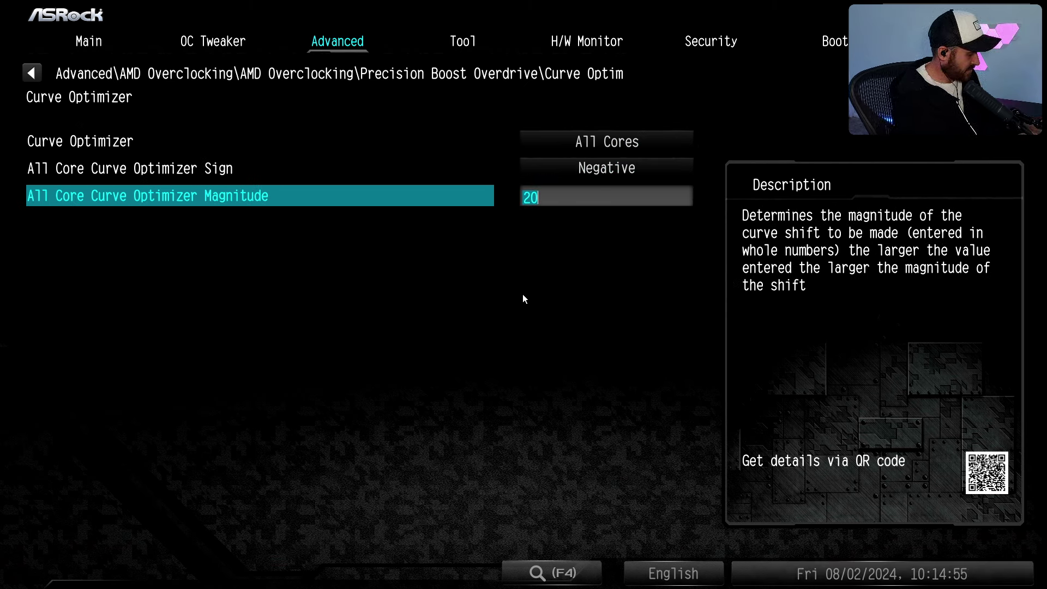
{"action": "key", "text": "F10"}
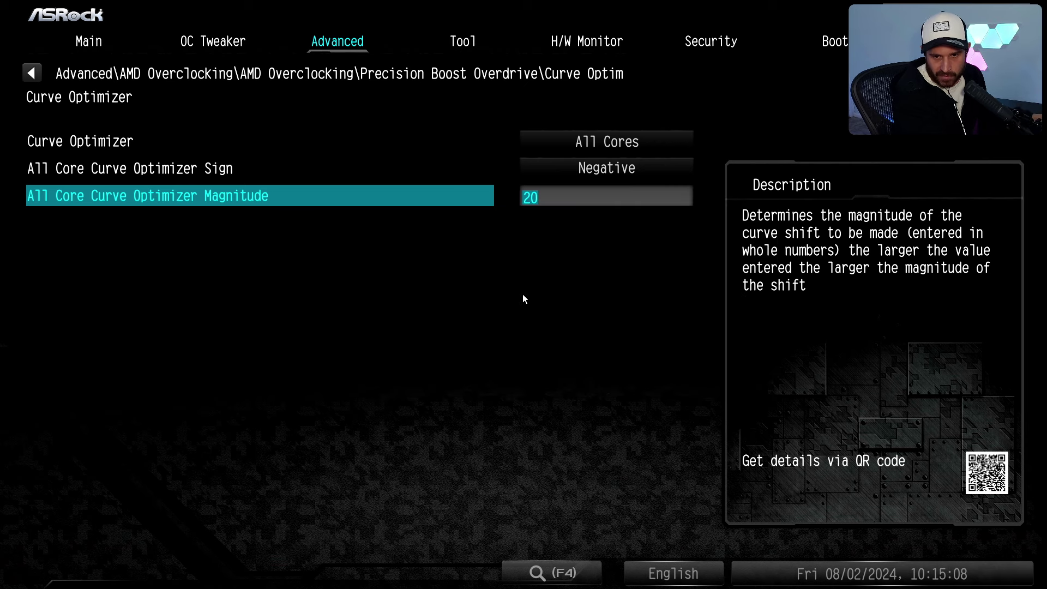
- Return to the OC Tweaker tab and save the Precision Boost Overdrive changes on exit
{"action": "key", "text": "Up"}
{"action": "key", "text": "Left"}
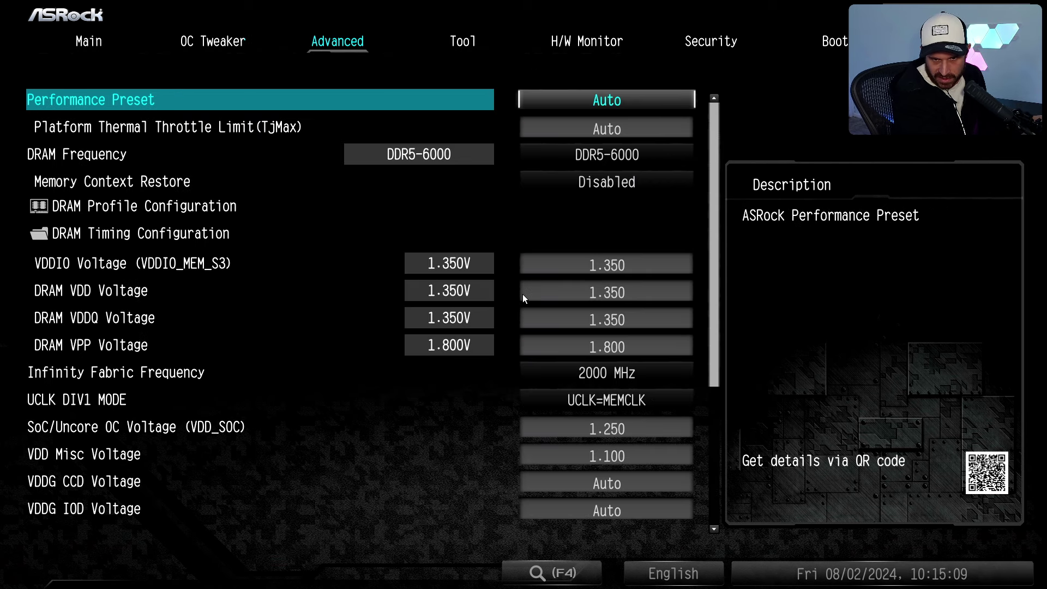
{"action": "key", "text": "F10"}
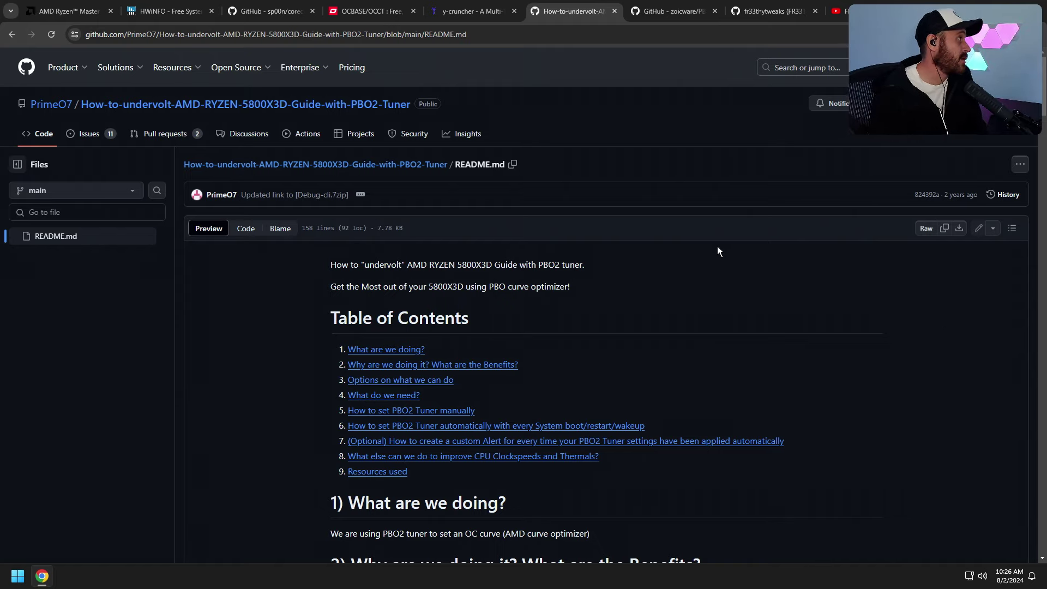
- Switch Chrome to the AMD Ryzen Master Utility tab
{"action": "left_click", "coordinate": [61, 10]}
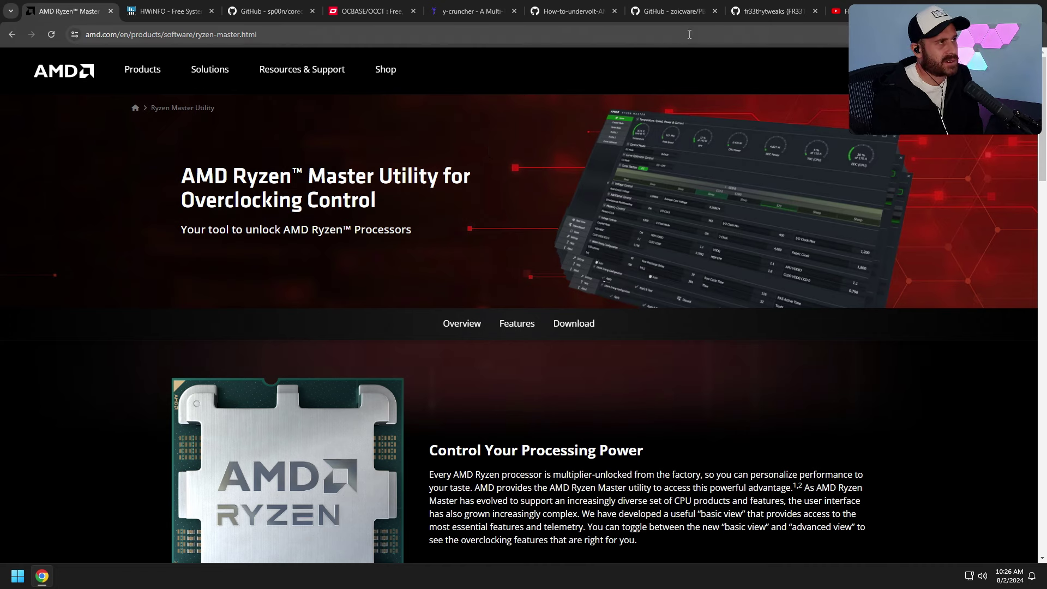
- Switch to the FR33THY YouTube channel's Videos tab
{"action": "left_click", "coordinate": [838, 11]}
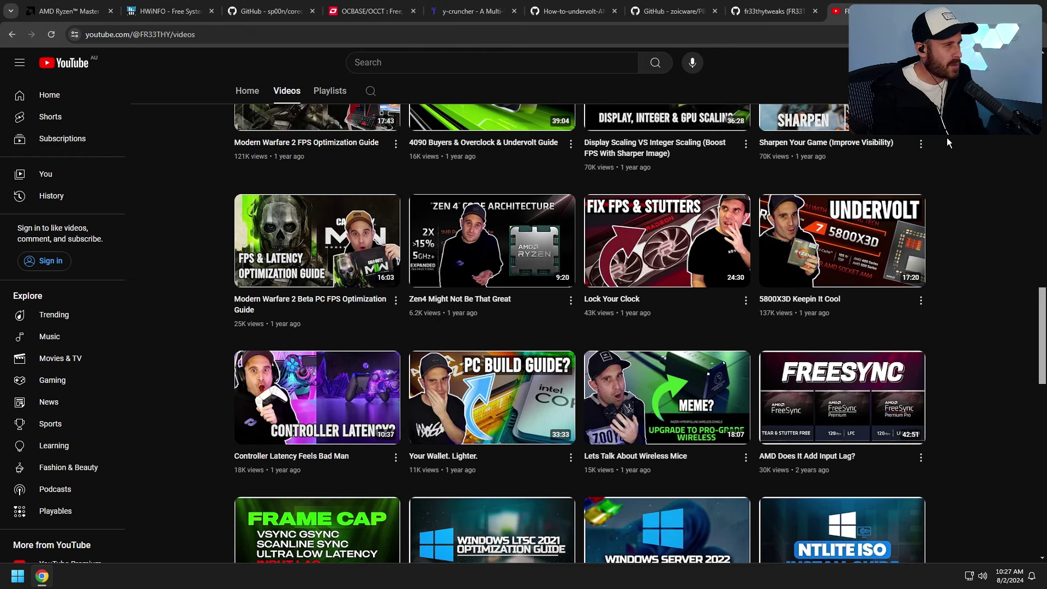
- Glance over the PBO2 Tuner guide README, then go to the fr33thytweaks GitHub profile
{"action": "left_click", "coordinate": [580, 11]}
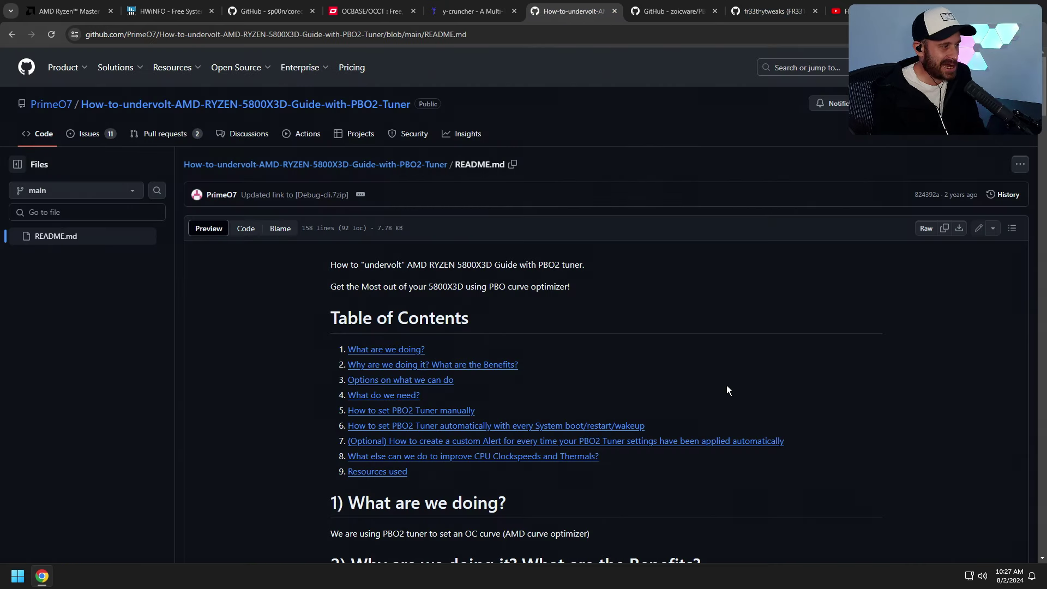
{"action": "scroll", "coordinate": [716, 399], "scroll_direction": "down", "scroll_amount": 4}
{"action": "scroll", "coordinate": [723, 388], "scroll_direction": "up", "scroll_amount": 4}
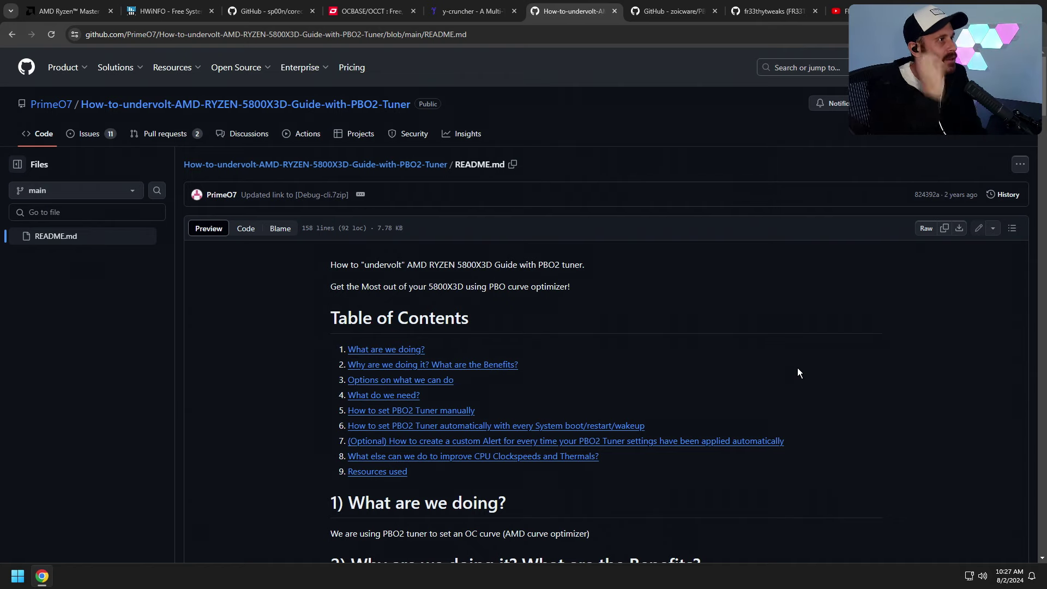
{"action": "left_click", "coordinate": [774, 10]}
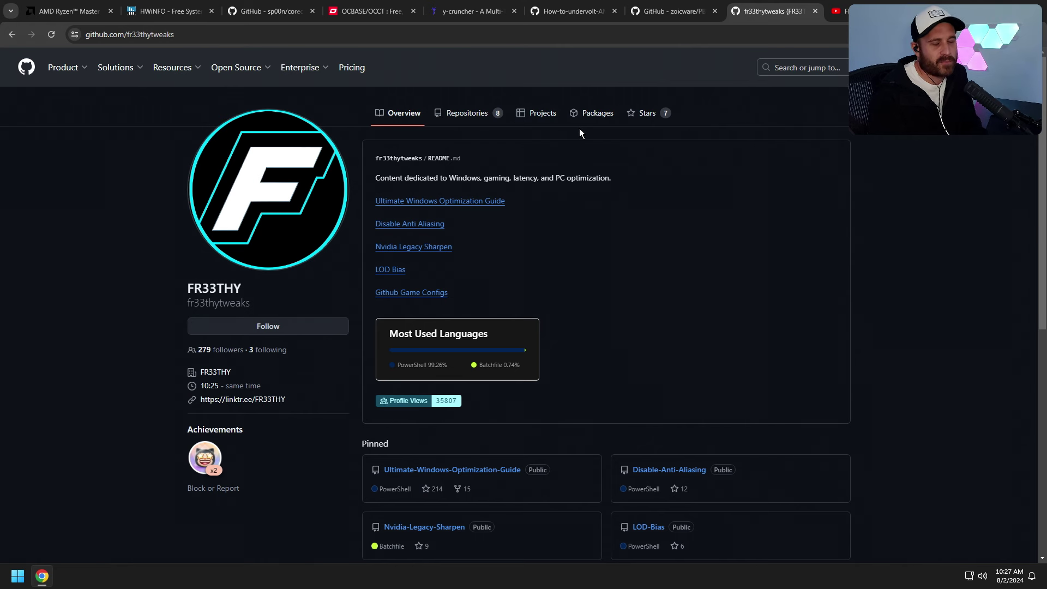
{"action": "left_click", "coordinate": [838, 11]}
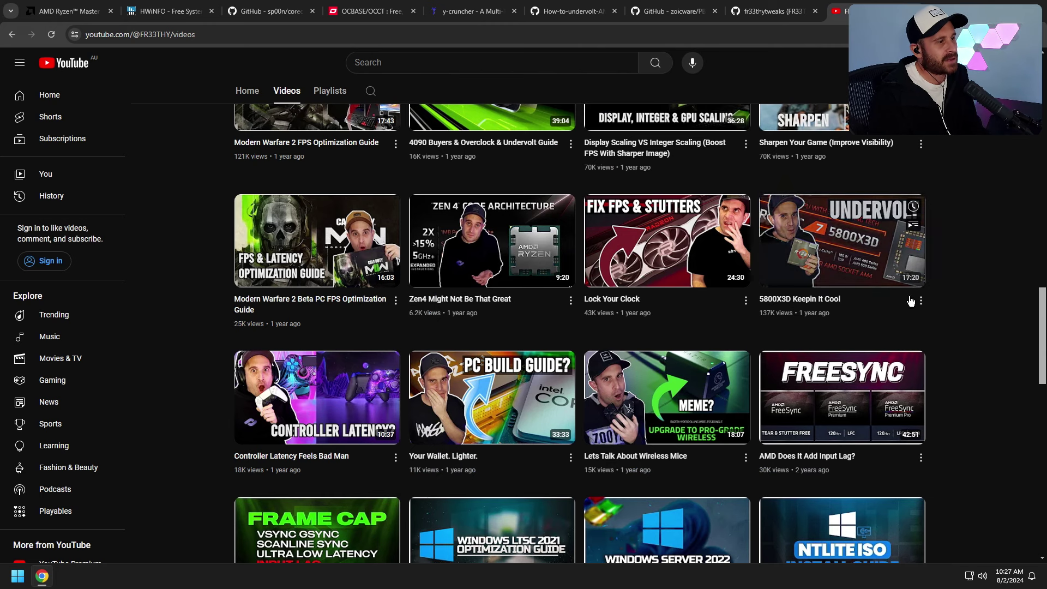
{"action": "left_click", "coordinate": [767, 11]}
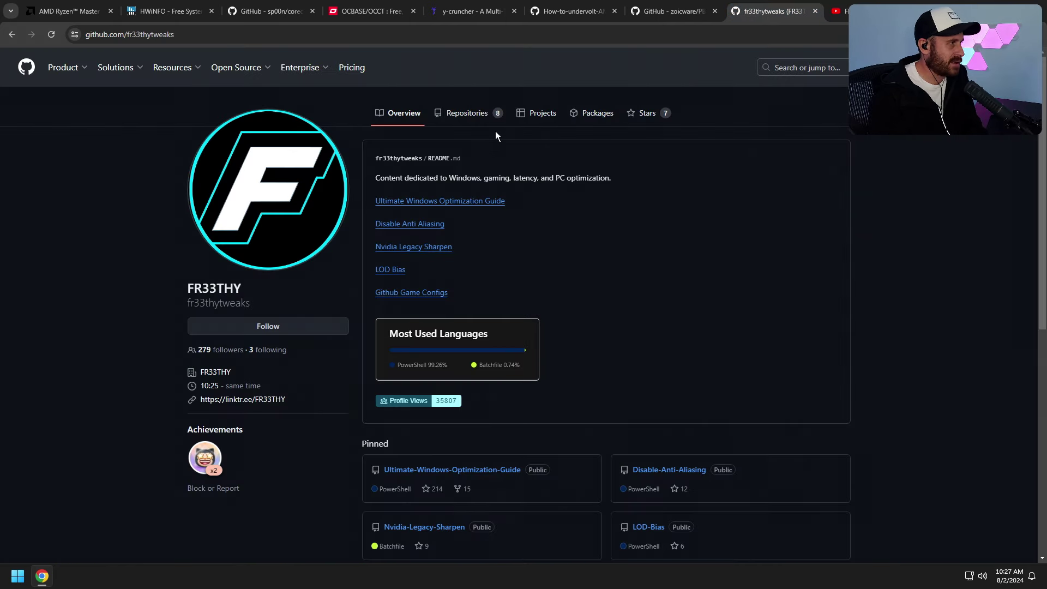
- Open the profile's repositories list and the 'files' repository
{"action": "left_click", "coordinate": [468, 112]}
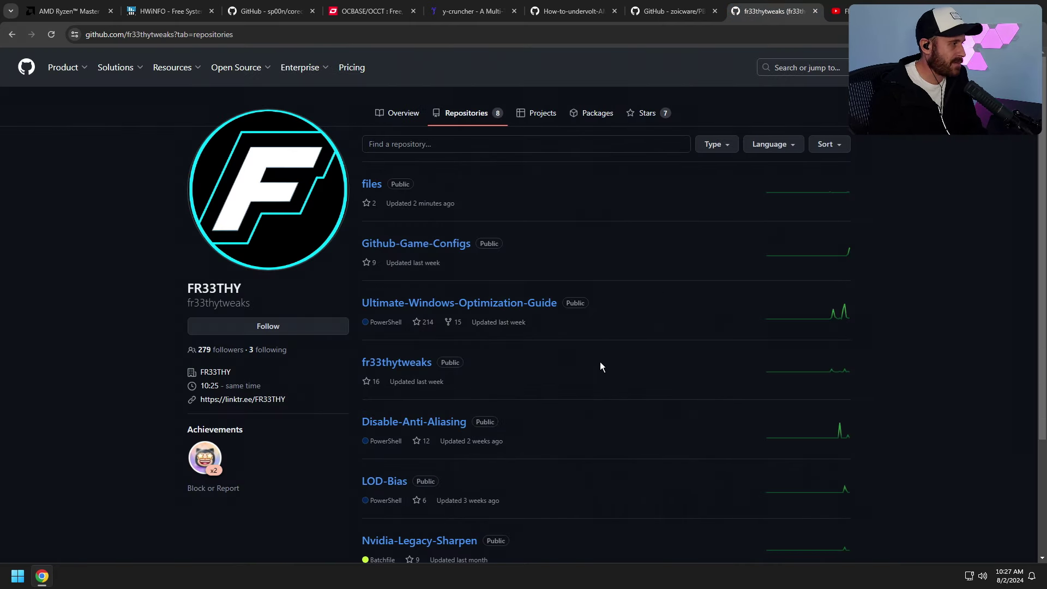
{"action": "scroll", "coordinate": [644, 339], "scroll_direction": "down", "scroll_amount": 2}
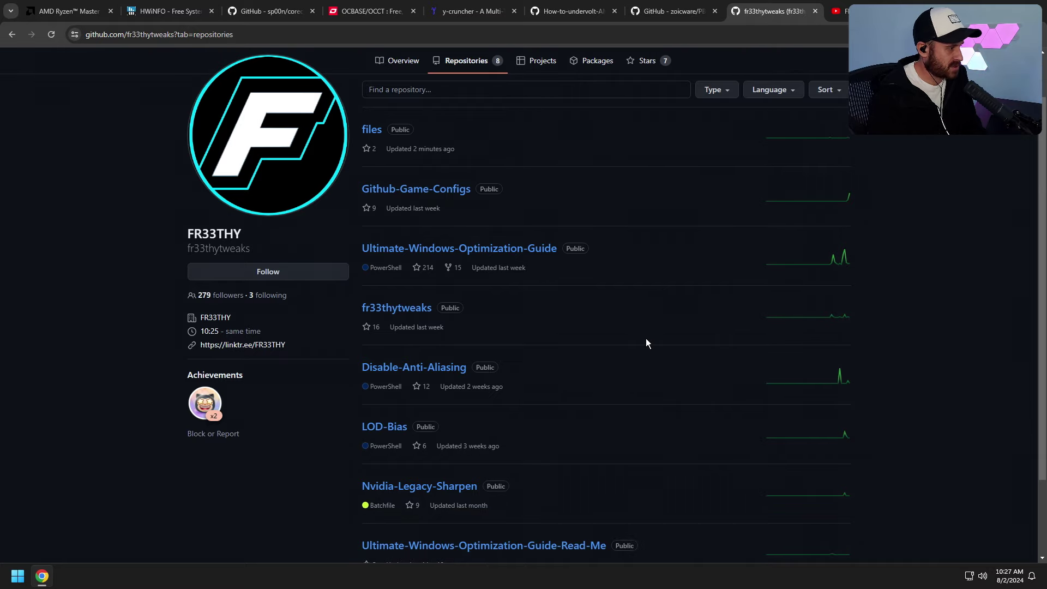
{"action": "scroll", "coordinate": [440, 152], "scroll_direction": "up", "scroll_amount": 2}
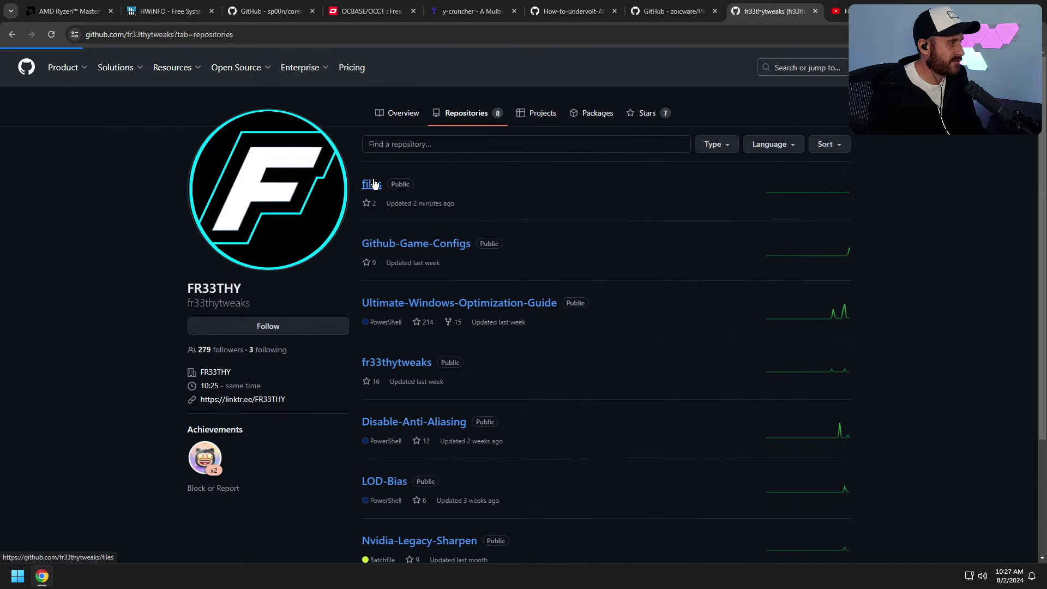
{"action": "left_click", "coordinate": [370, 181]}
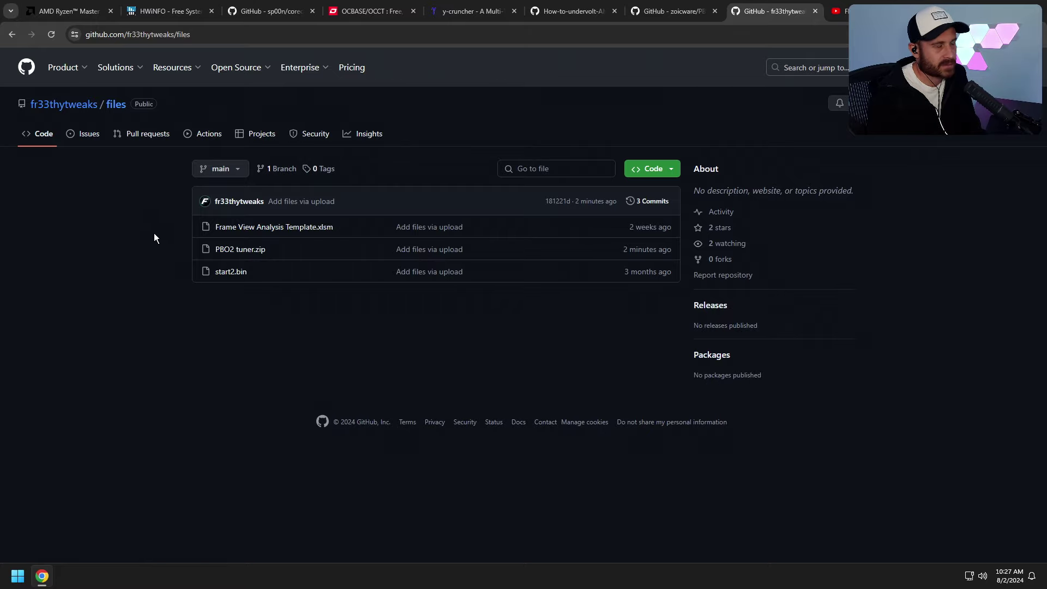
- Download the PBOTuner2 repository as PBOTuner2-main.zip using Code > Download ZIP
{"action": "left_click", "coordinate": [566, 16]}
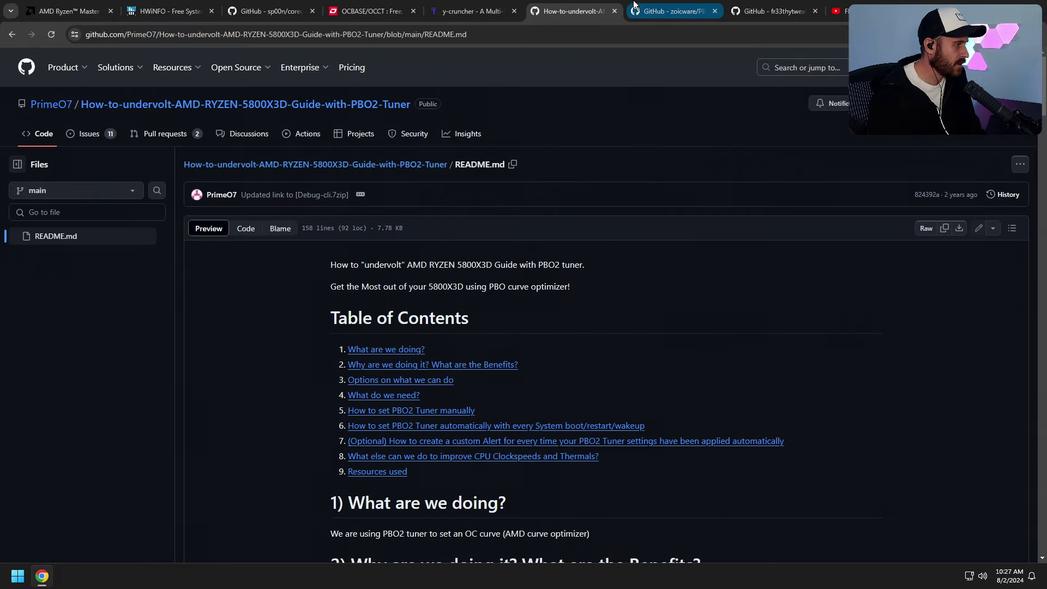
{"action": "scroll", "coordinate": [836, 371], "scroll_direction": "down", "scroll_amount": 4}
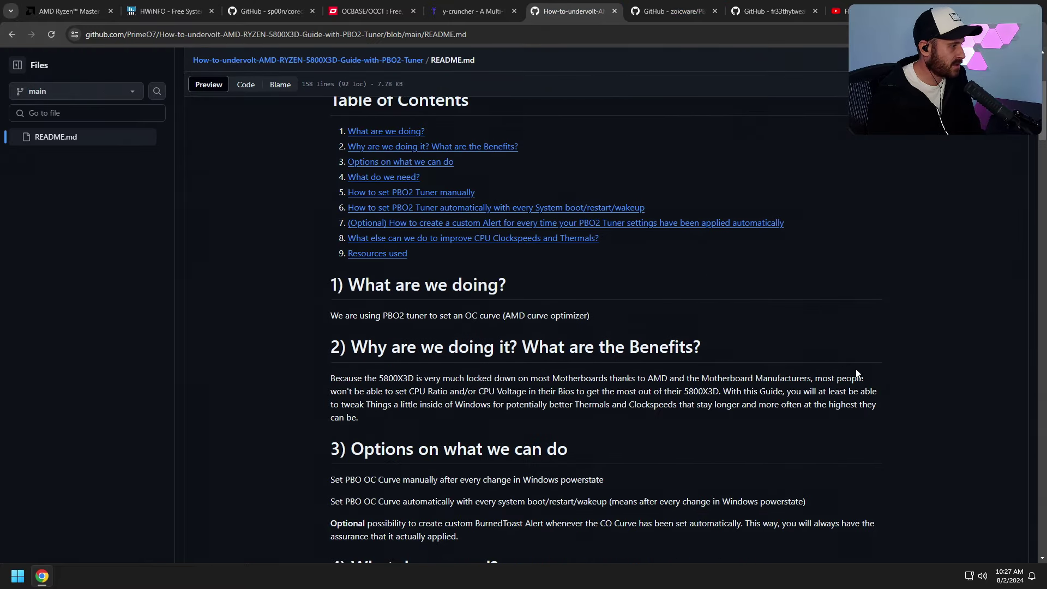
{"action": "scroll", "coordinate": [856, 369], "scroll_direction": "up", "scroll_amount": 5}
{"action": "left_click", "coordinate": [662, 11]}
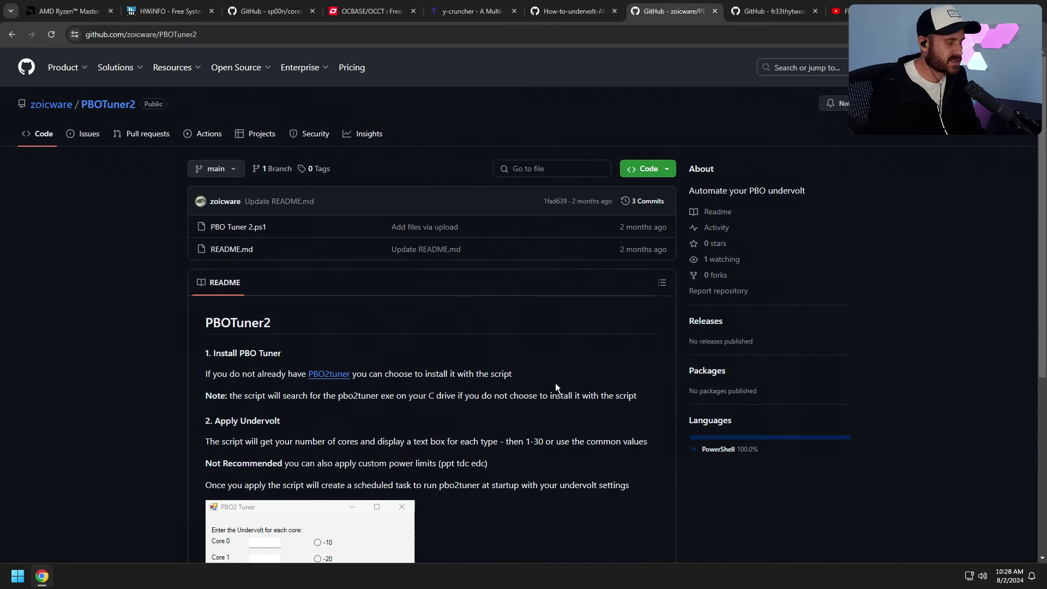
{"action": "left_click", "coordinate": [668, 170]}
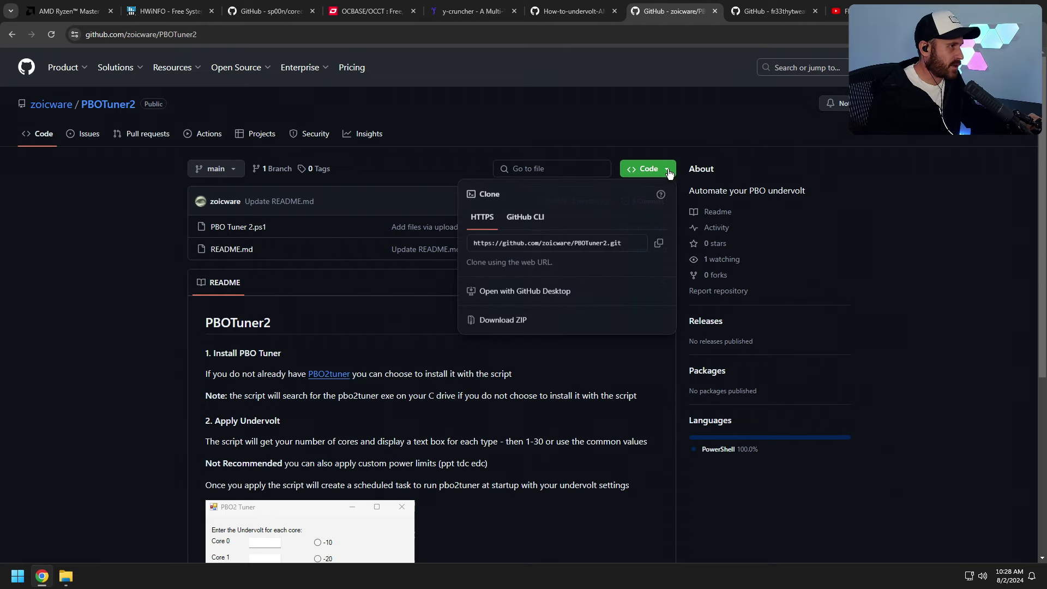
{"action": "left_click", "coordinate": [510, 322]}
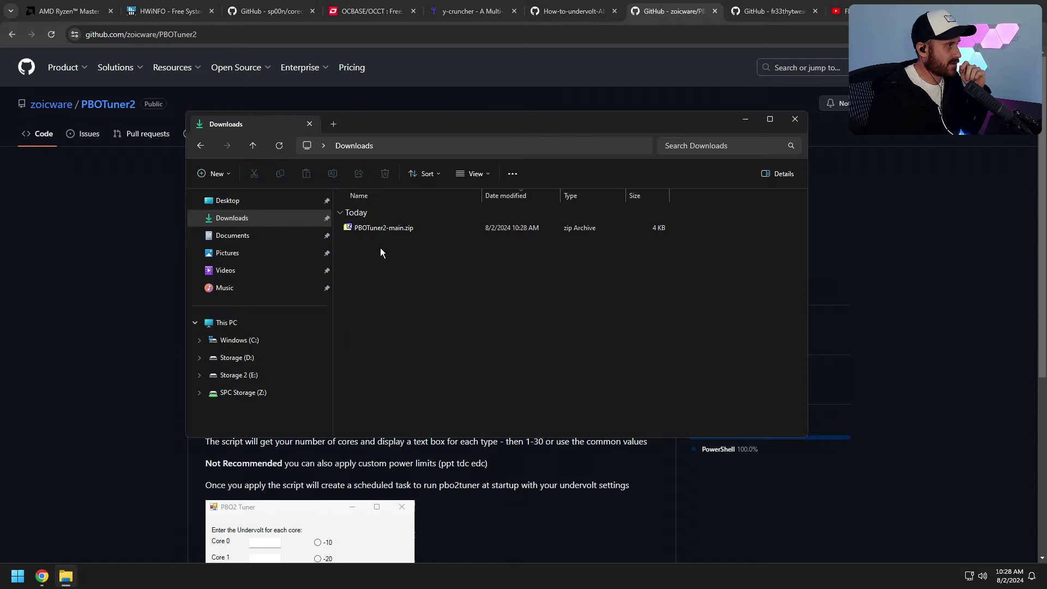
- Extract PBOTuner2-main.zip and open the extracted PBOTuner2-main folder
{"action": "right_click", "coordinate": [384, 232]}
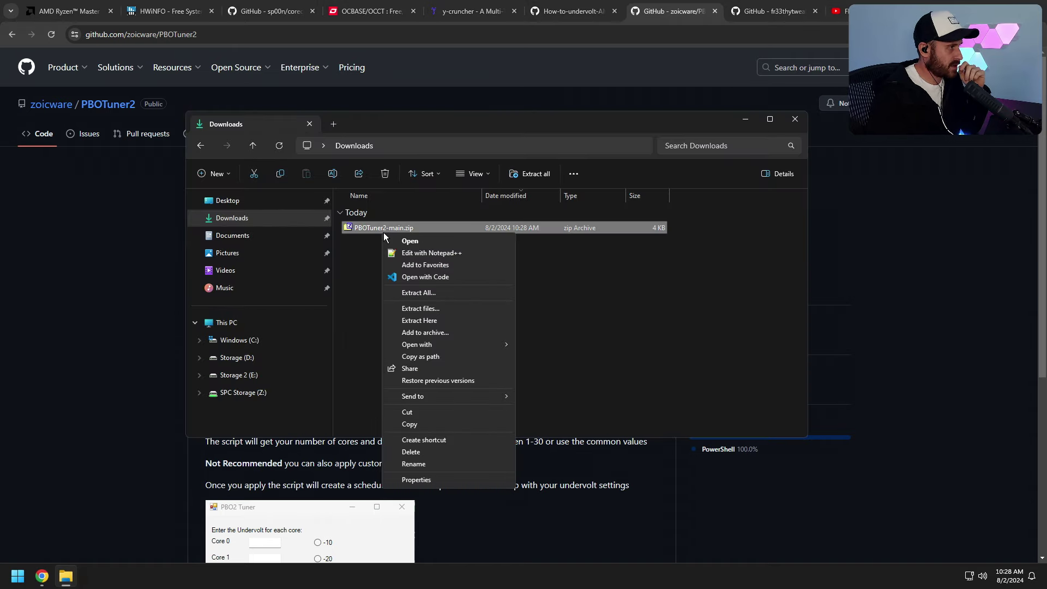
{"action": "left_click", "coordinate": [438, 293]}
{"action": "left_click", "coordinate": [616, 391]}
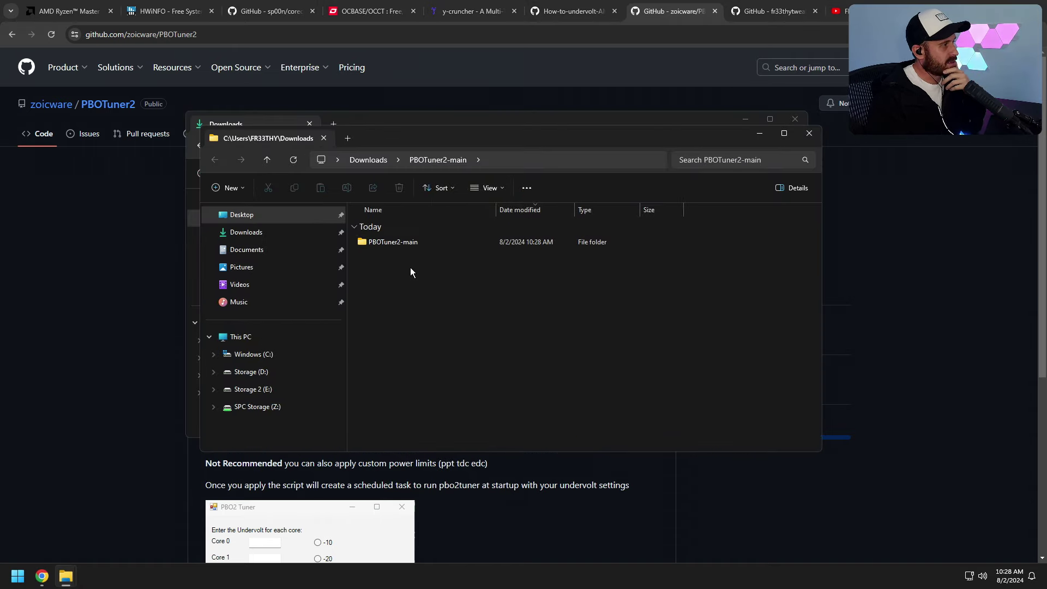
{"action": "double_click", "coordinate": [407, 238]}
- Check the Properties of PBO Tuner 2.ps1, then close them
{"action": "right_click", "coordinate": [391, 241]}
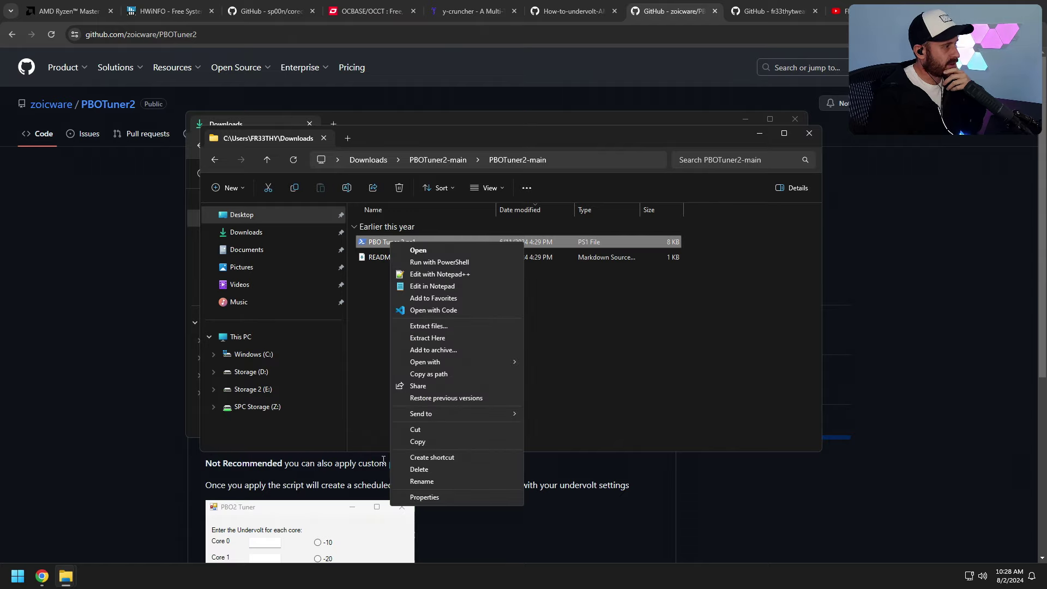
{"action": "left_click", "coordinate": [427, 498]}
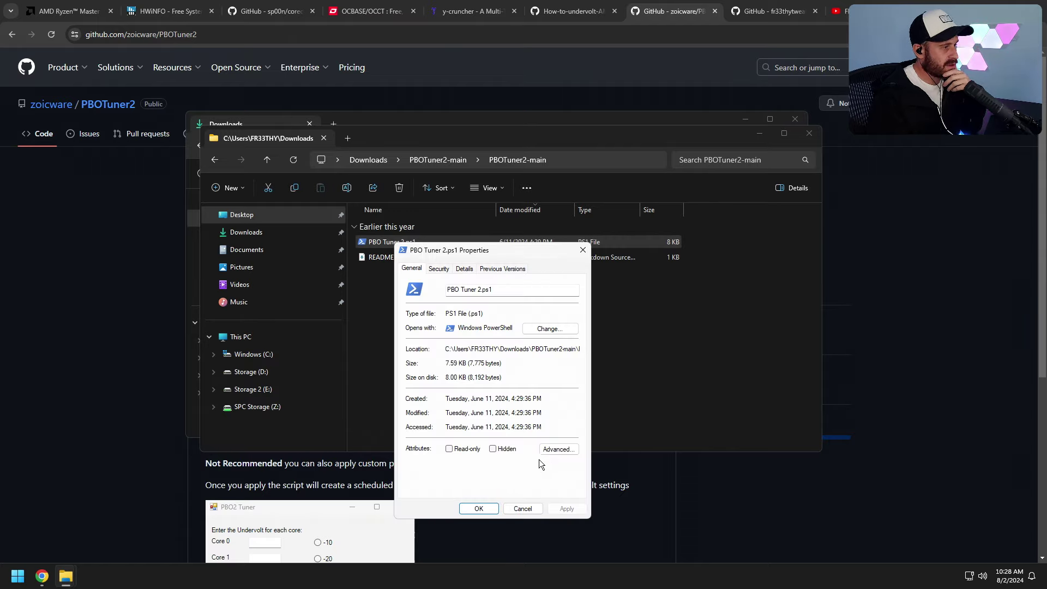
{"action": "left_click", "coordinate": [583, 250]}
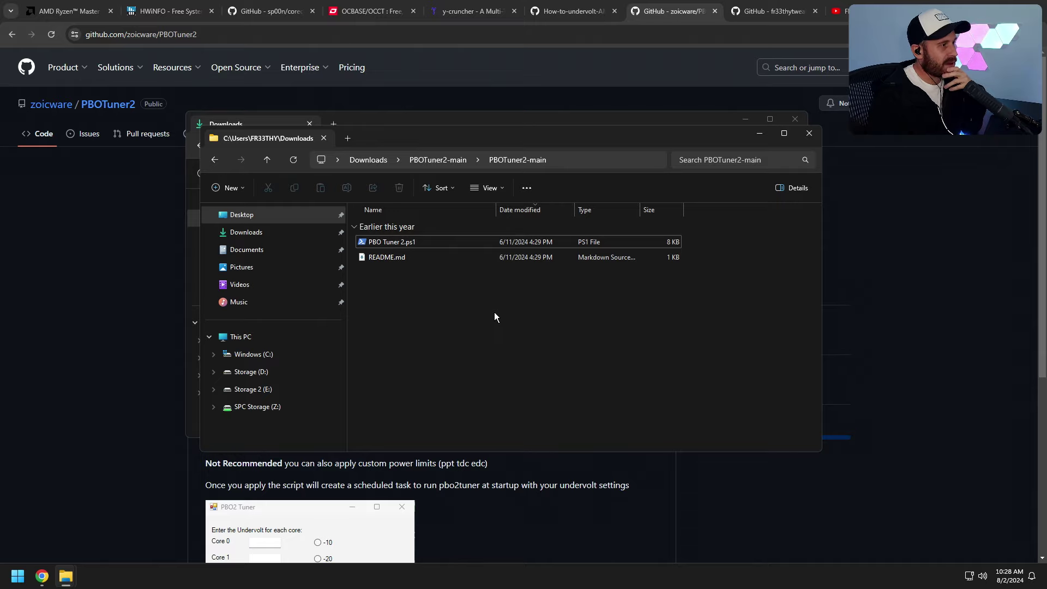
- Enable unsigned local PowerShell scripts under Settings' For developers, then close Settings
{"action": "key", "text": "super+i"}
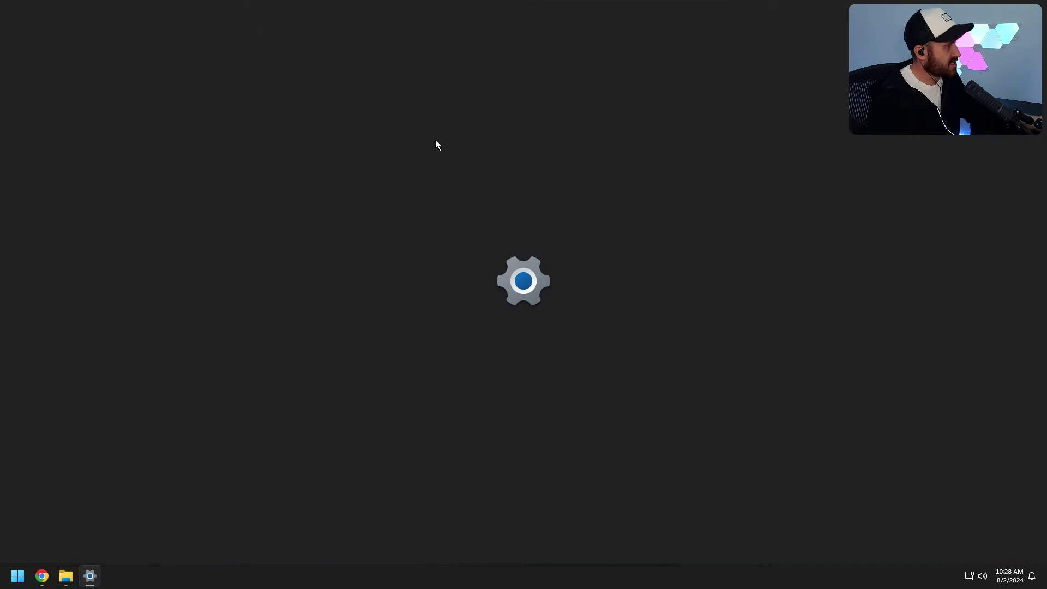
{"action": "left_click", "coordinate": [72, 86]}
{"action": "type", "text": "script"}
{"action": "left_click", "coordinate": [81, 122]}
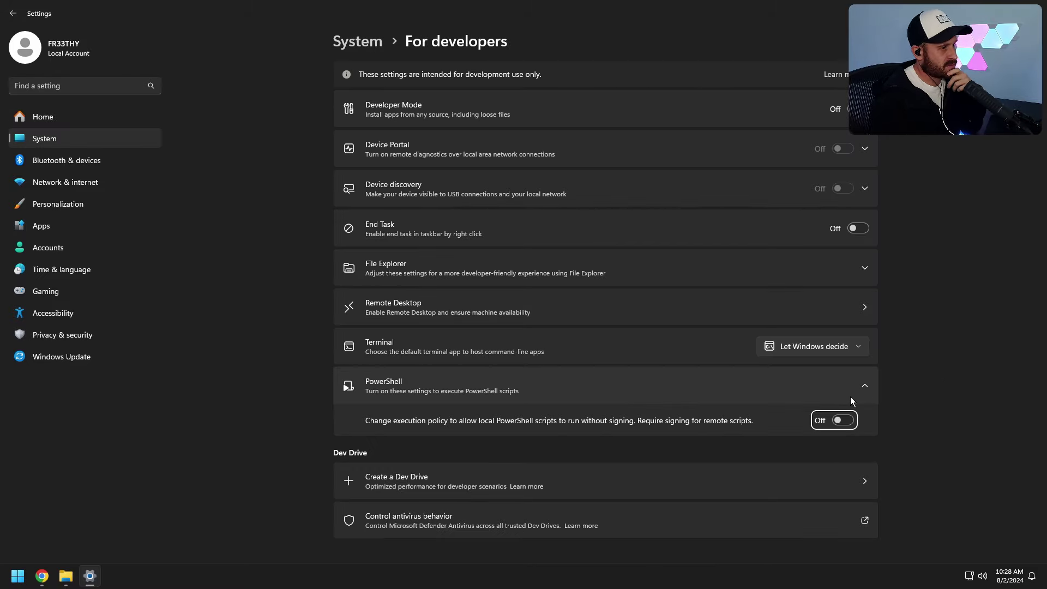
{"action": "left_click", "coordinate": [843, 425]}
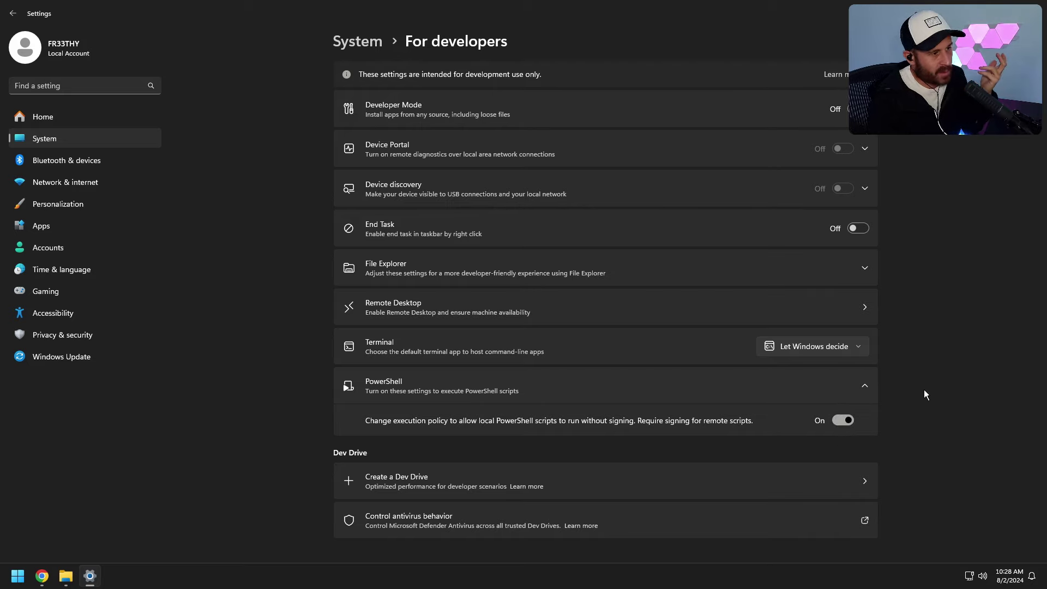
{"action": "left_click", "coordinate": [1036, 7]}
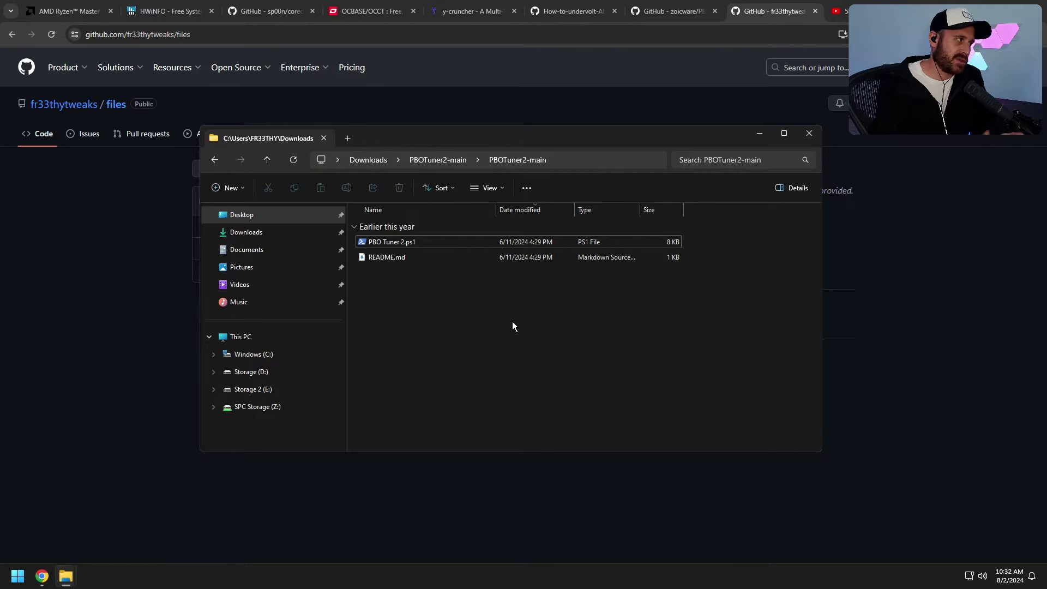
- Recheck the guide README, then run PBO Tuner 2.ps1 from the extracted folder
{"action": "left_click", "coordinate": [574, 12]}
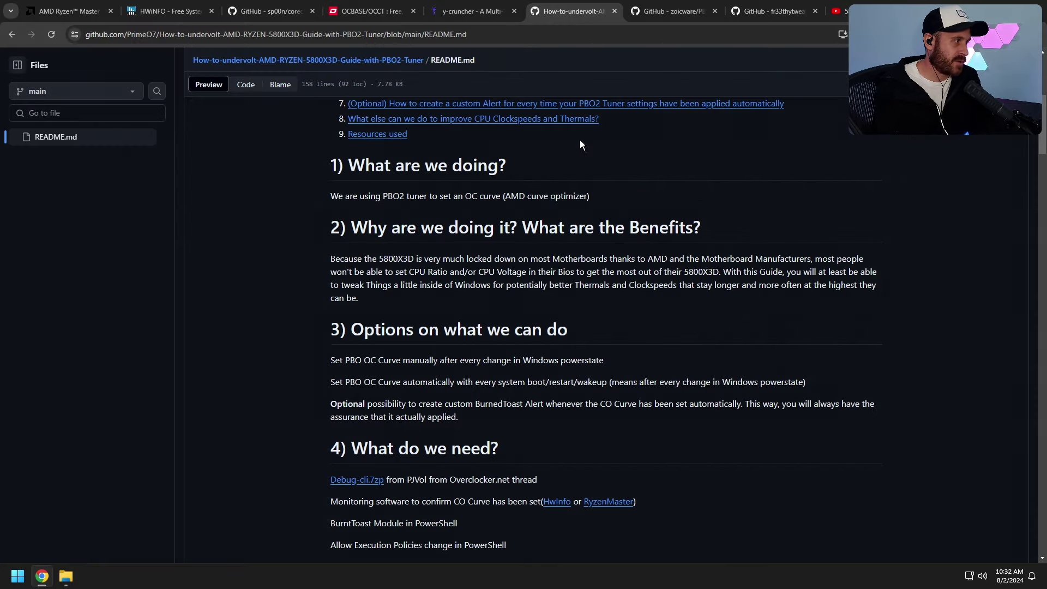
{"action": "scroll", "coordinate": [571, 384], "scroll_direction": "down", "scroll_amount": 15}
{"action": "scroll", "coordinate": [571, 384], "scroll_direction": "up", "scroll_amount": 8}
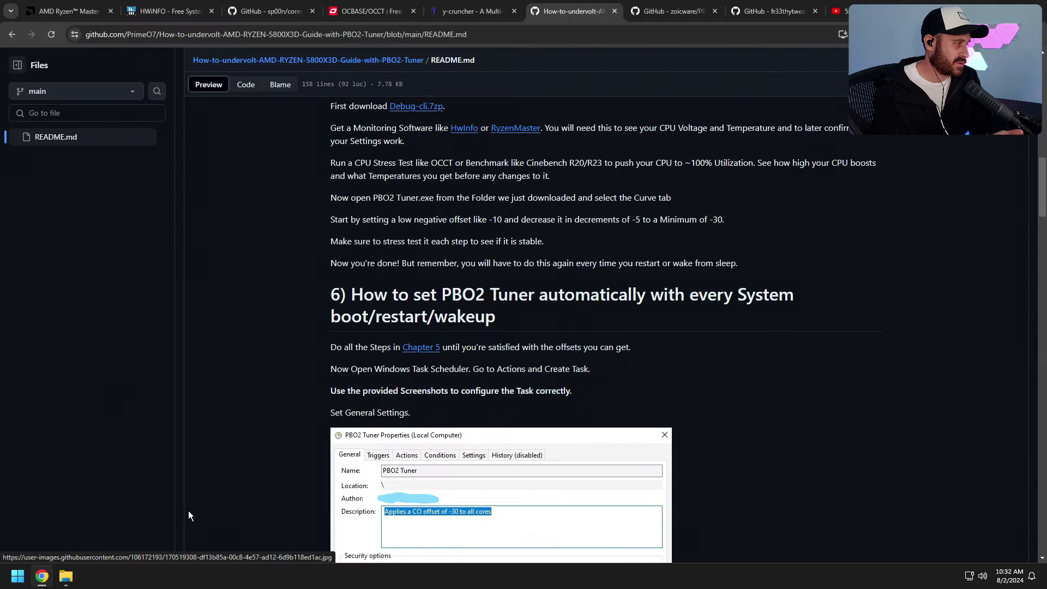
{"action": "mouse_move", "coordinate": [56, 579]}
{"action": "left_click", "coordinate": [182, 523]}
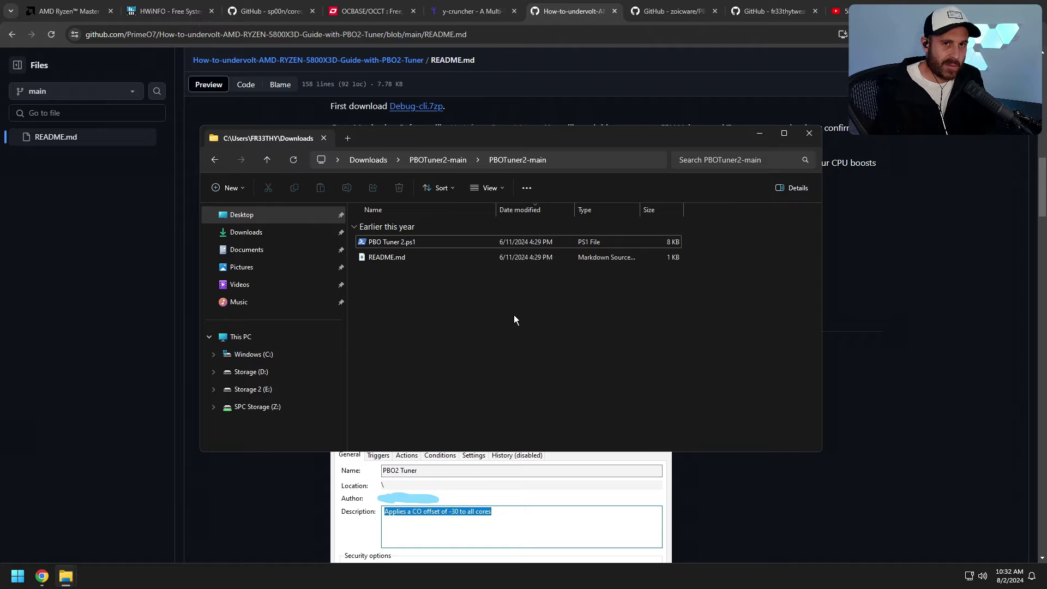
{"action": "double_click", "coordinate": [376, 242]}
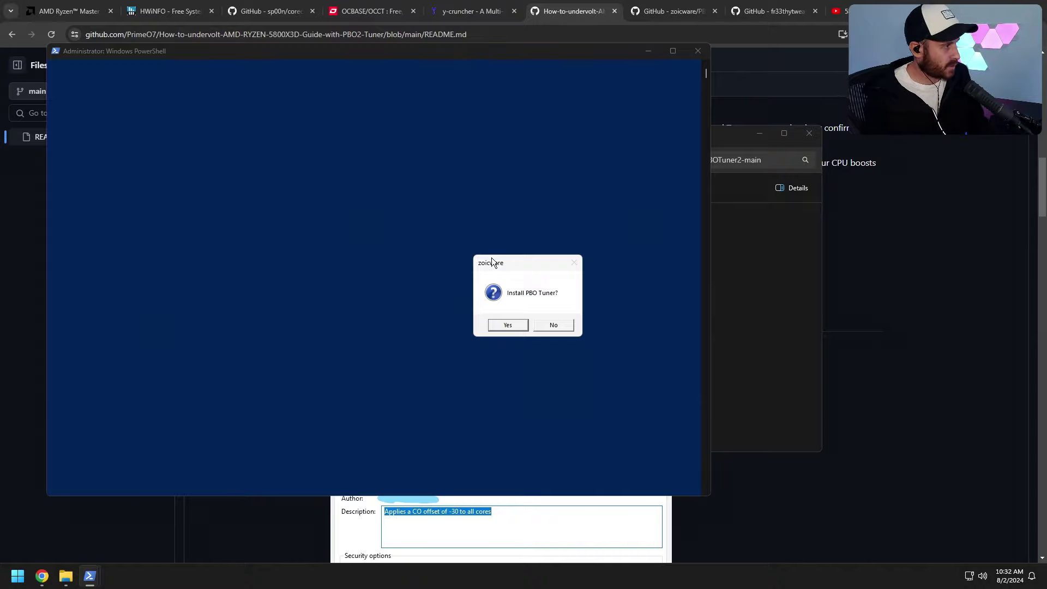
- Close the current PowerShell run, rerun PBO Tuner 2.ps1 with PowerShell, and agree to install PBO Tuner
{"action": "left_click", "coordinate": [707, 59]}
{"action": "right_click", "coordinate": [393, 241]}
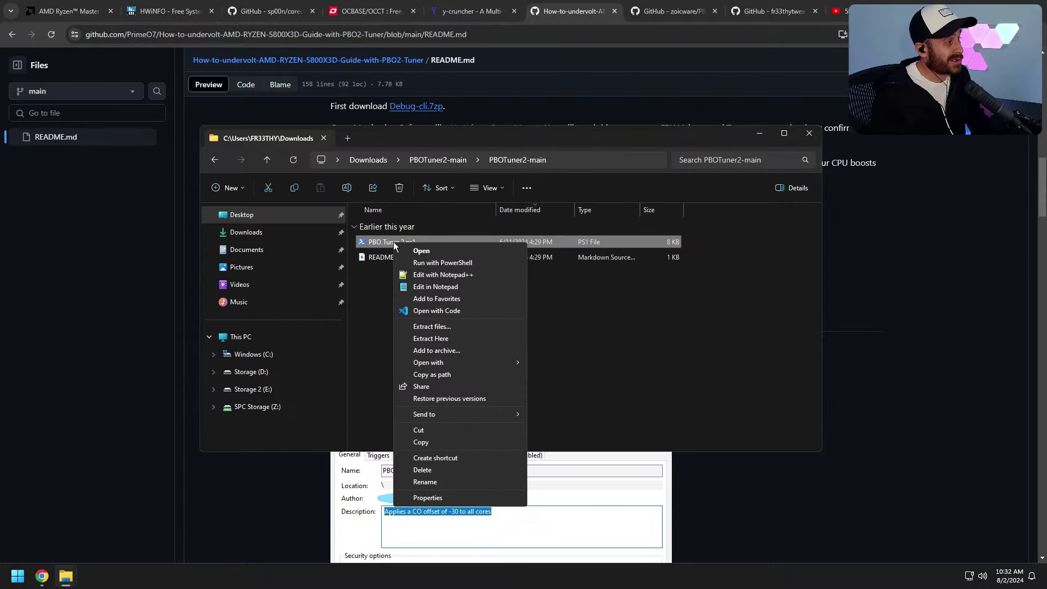
{"action": "left_click", "coordinate": [442, 263]}
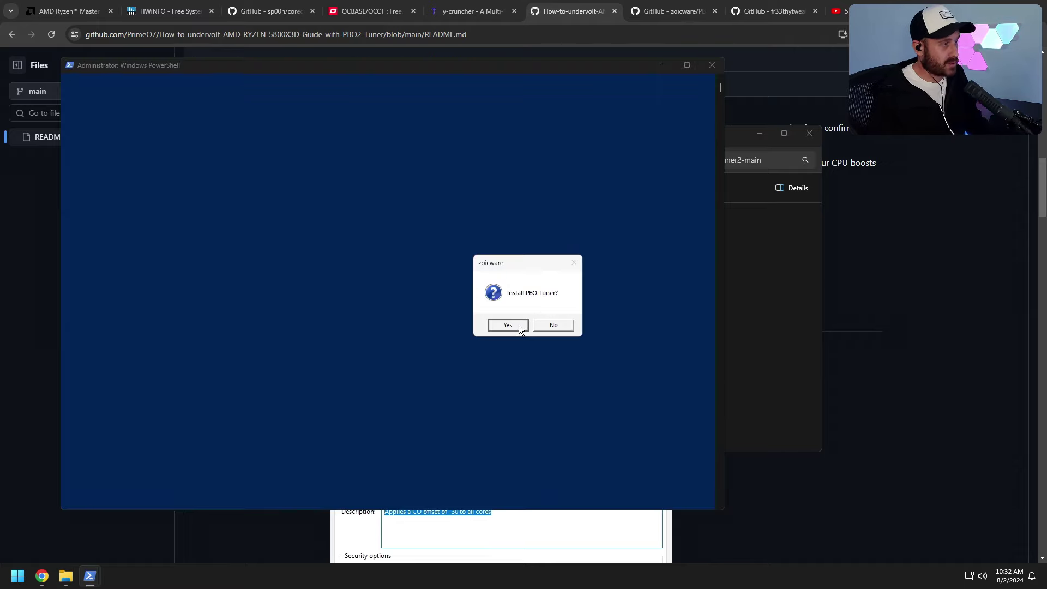
{"action": "left_click", "coordinate": [508, 325]}
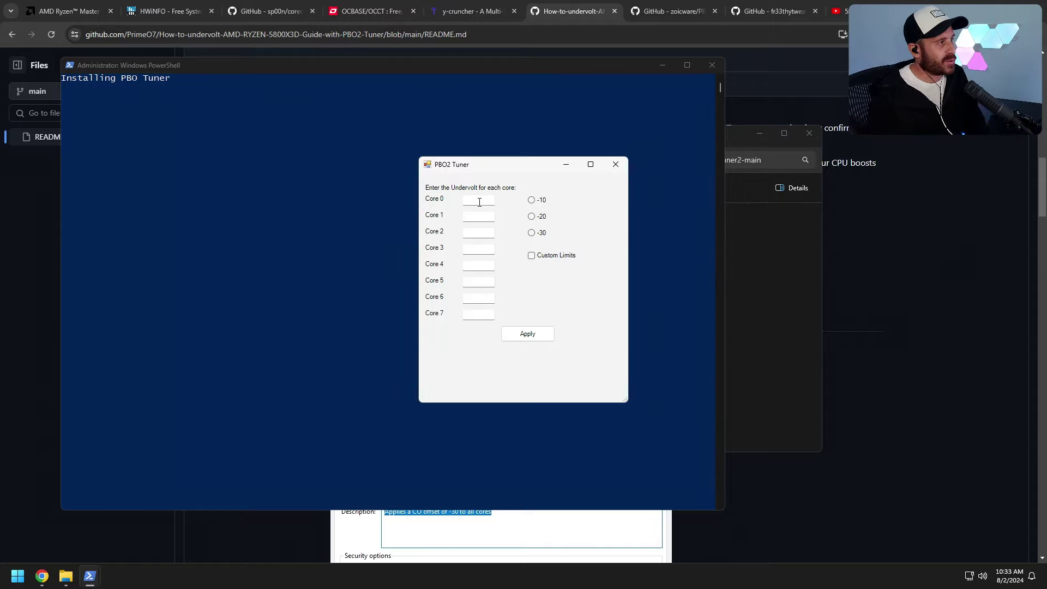
- Give Cores 0–7 a -10 undervolt offset in PBO2 Tuner and apply it
{"action": "left_click", "coordinate": [477, 250]}
{"action": "left_click", "coordinate": [477, 266]}
{"action": "left_click", "coordinate": [479, 281]}
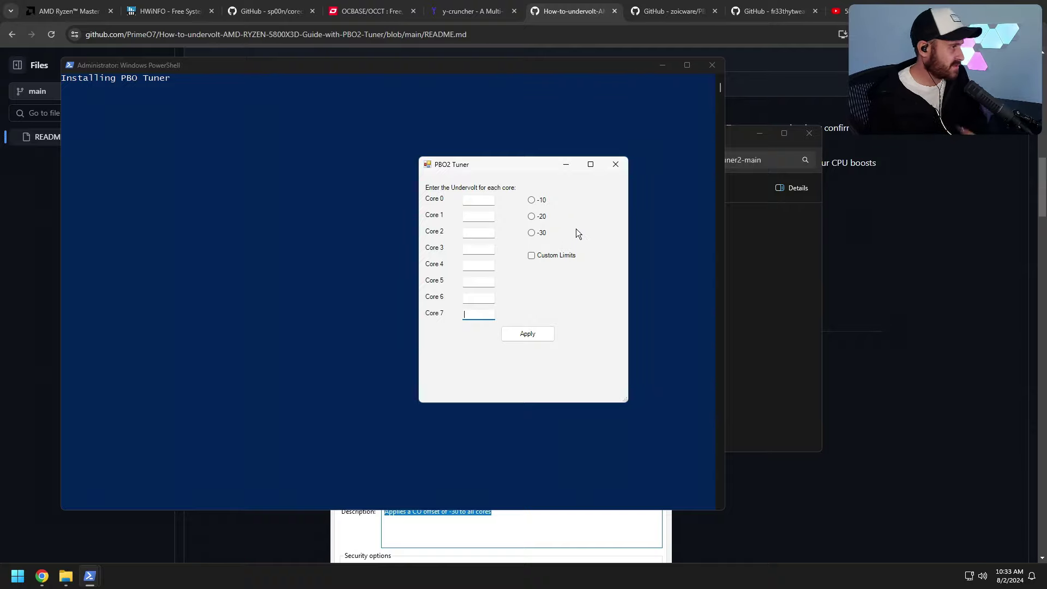
{"action": "left_click", "coordinate": [532, 200]}
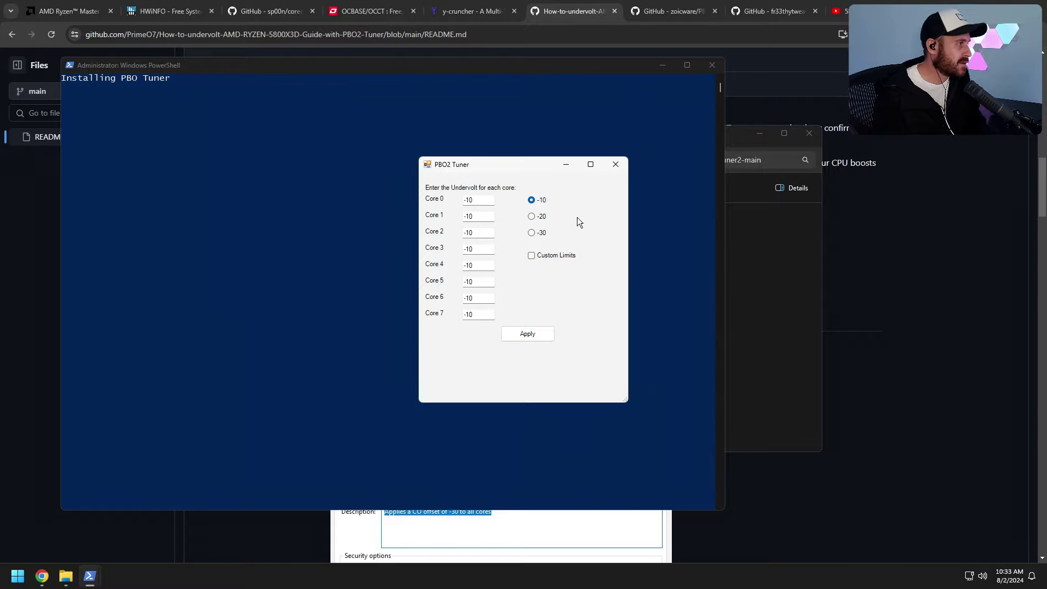
{"action": "left_click", "coordinate": [527, 334]}
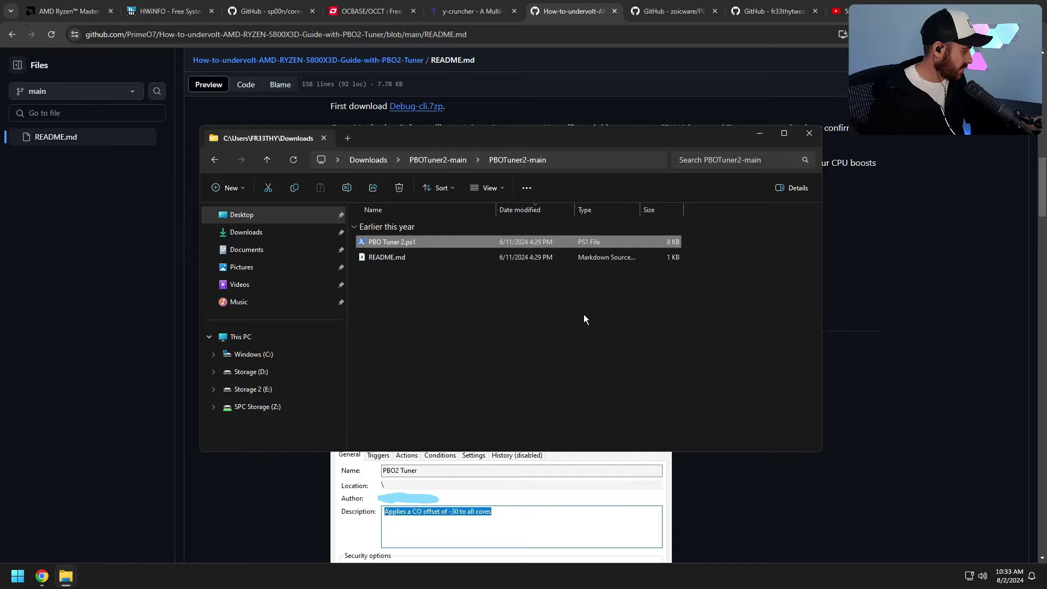
{"action": "key", "text": "super+r"}
{"action": "type", "text": "taskschd.msc"}
{"action": "key", "text": "Return"}
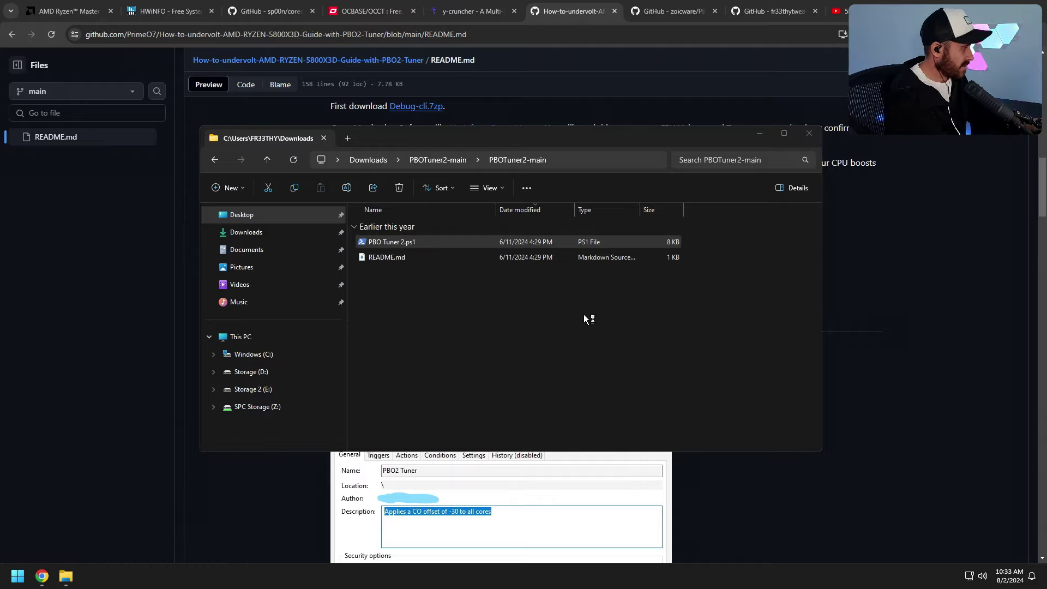
{"action": "key", "text": "Down"}
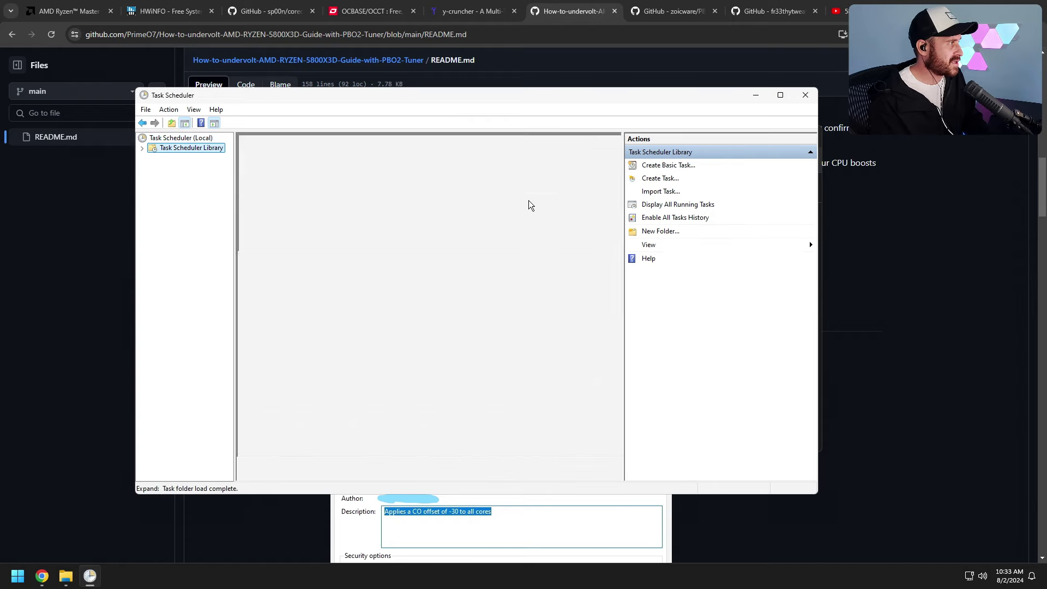
{"action": "left_click_drag", "start_coordinate": [615, 210], "coordinate": [615, 234]}
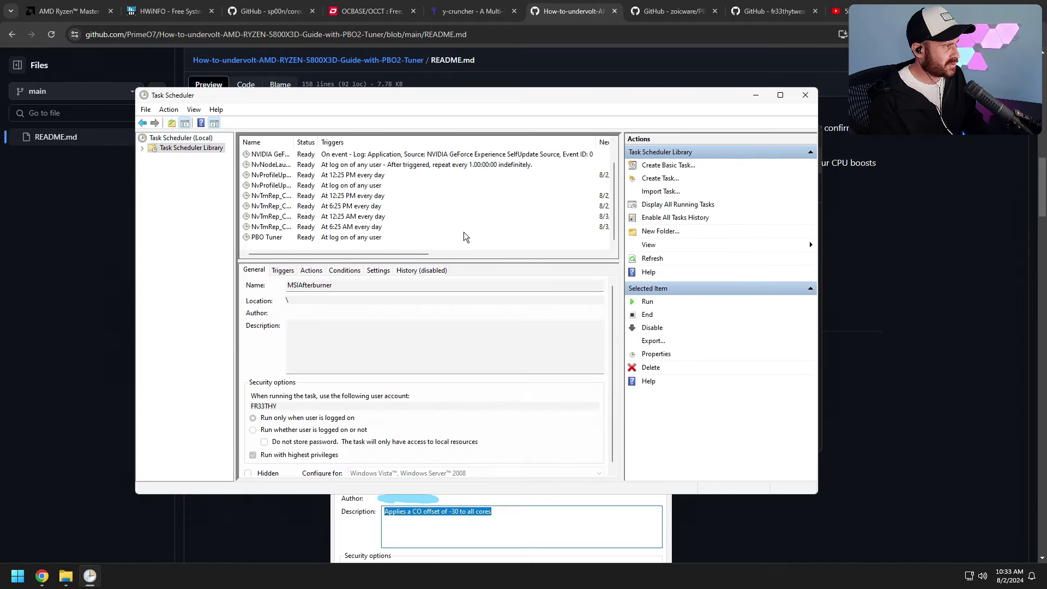
{"action": "left_click", "coordinate": [416, 236]}
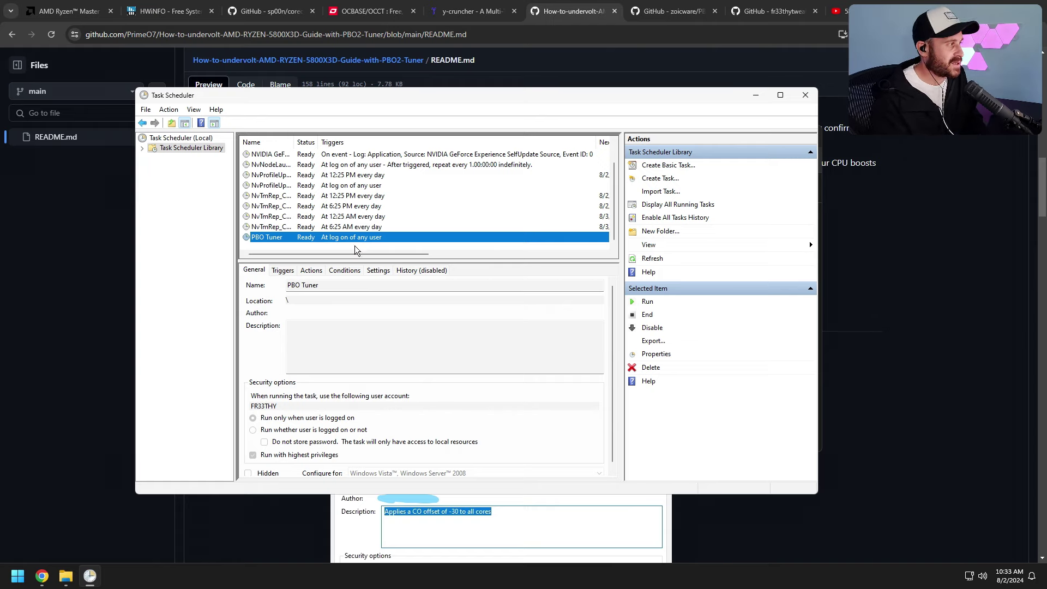
{"action": "scroll", "coordinate": [608, 419], "scroll_direction": "down", "scroll_amount": 1}
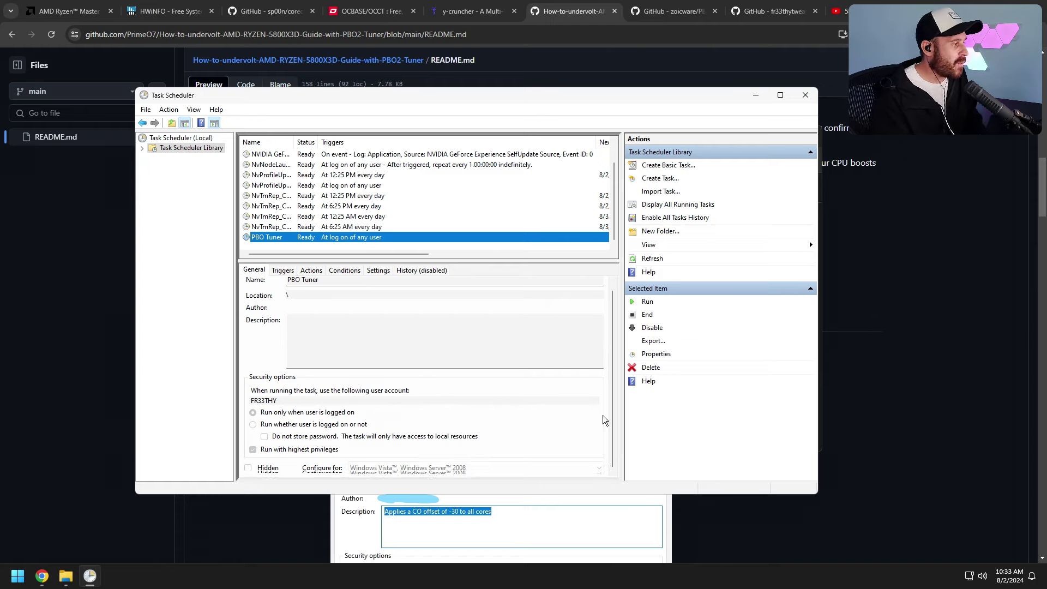
{"action": "double_click", "coordinate": [359, 237]}
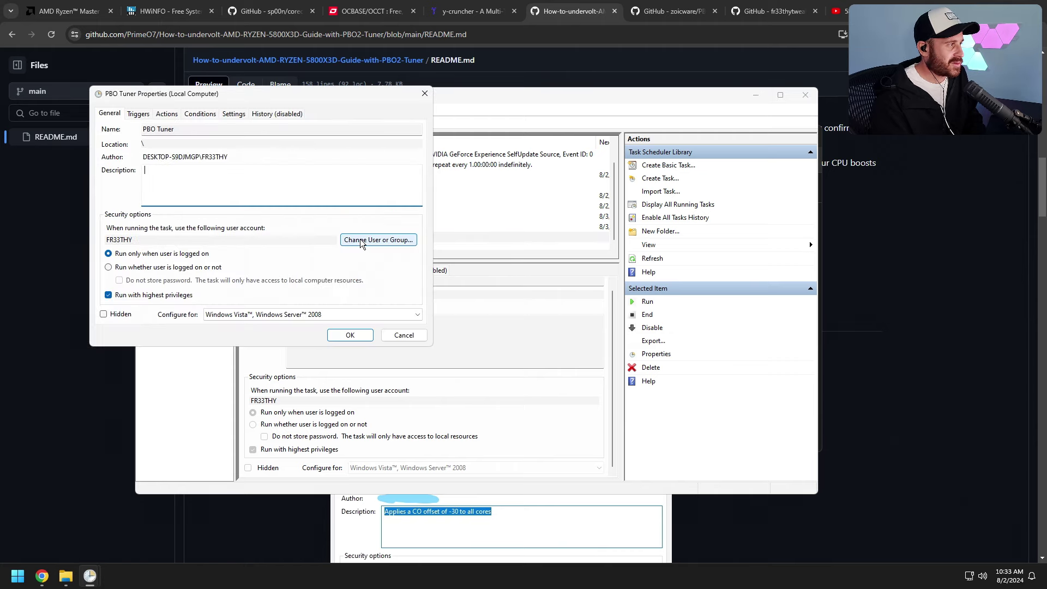
{"action": "left_click", "coordinate": [422, 99]}
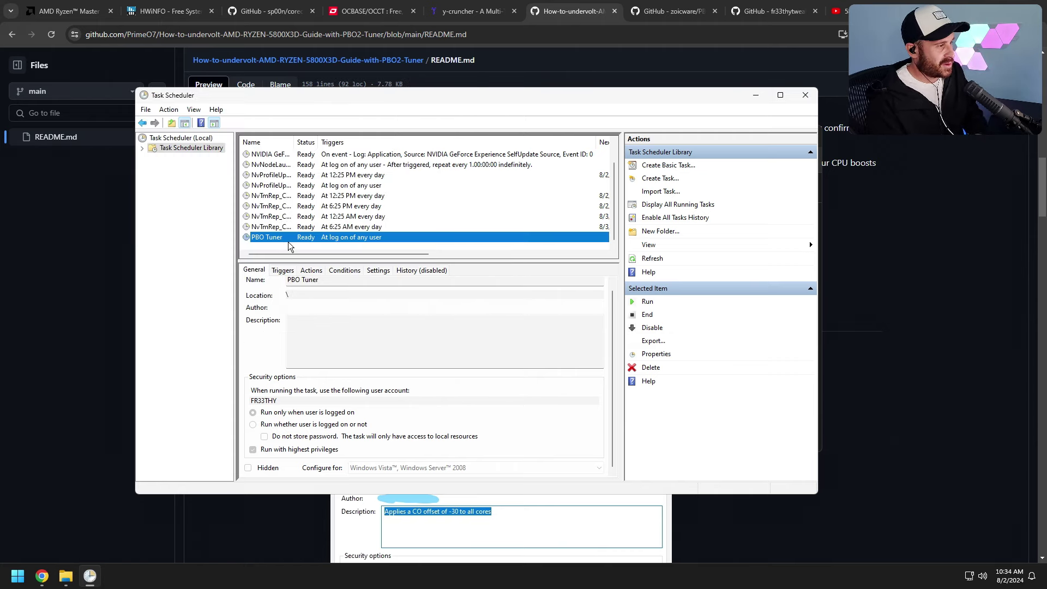
{"action": "left_click", "coordinate": [807, 97]}
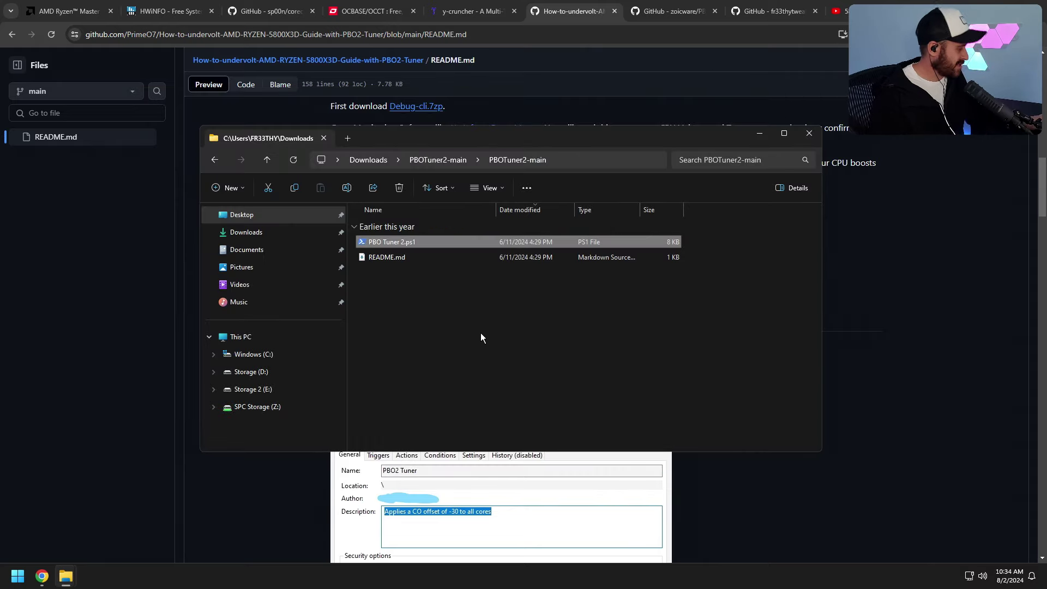
- Browse to the PBOTuner folder under C:\Program Files
{"action": "left_click", "coordinate": [303, 357]}
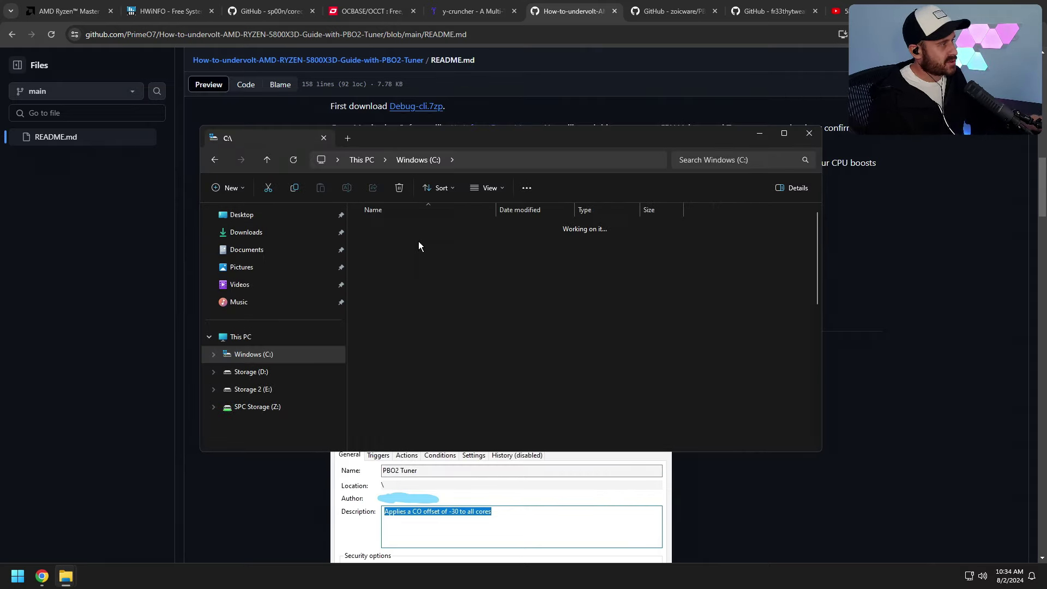
{"action": "double_click", "coordinate": [418, 242]}
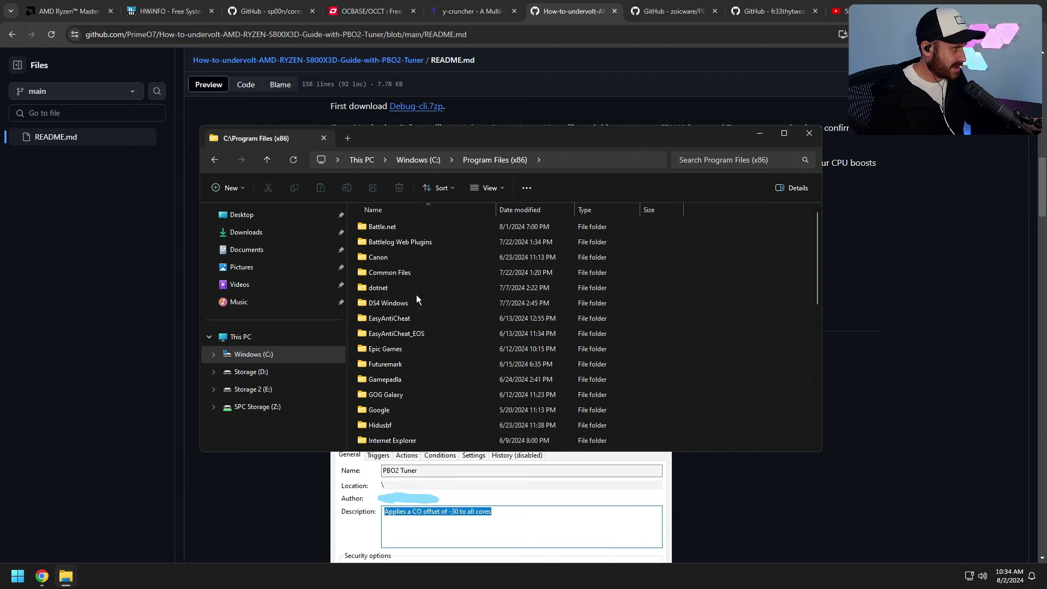
{"action": "left_click", "coordinate": [414, 290]}
{"action": "key", "text": "alt+Left"}
{"action": "double_click", "coordinate": [399, 228]}
{"action": "scroll", "coordinate": [414, 298], "scroll_direction": "down", "scroll_amount": 8}
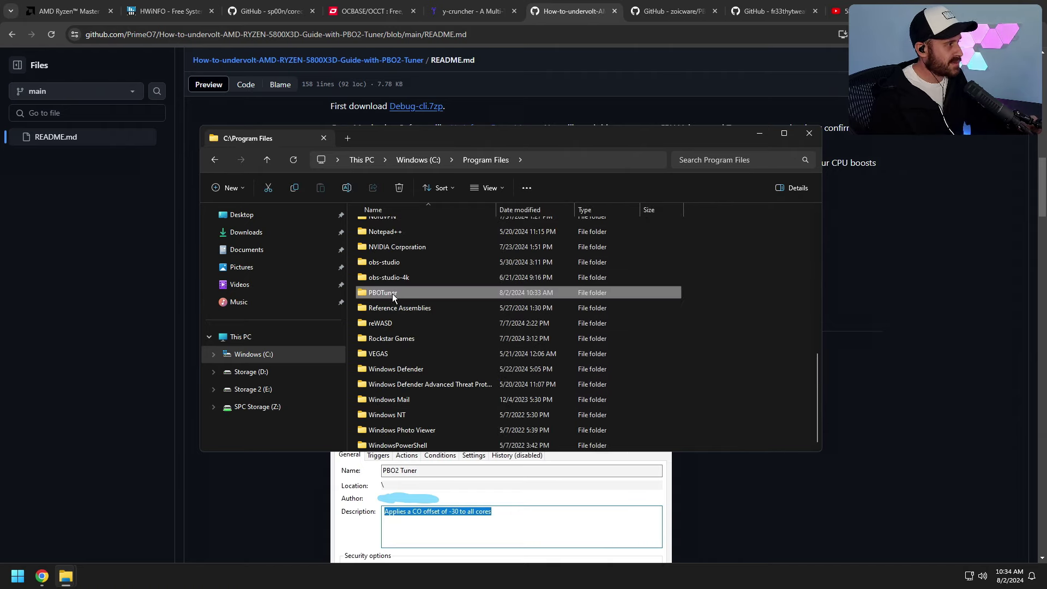
{"action": "double_click", "coordinate": [391, 293]}
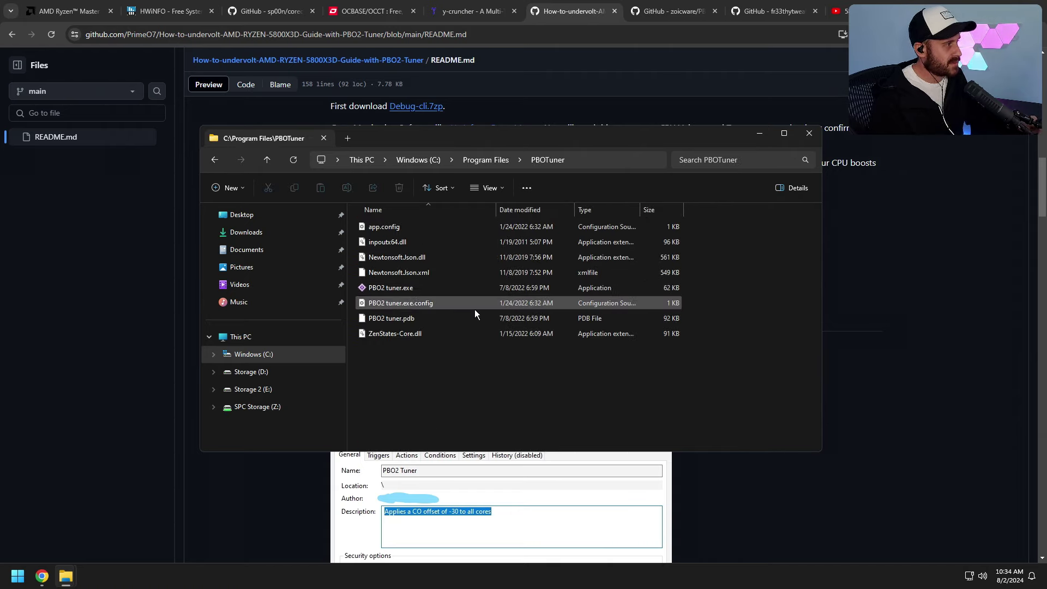
- Launch PBO2 tuner.exe manually and dismiss the SMU version and unsupported CPU errors
{"action": "double_click", "coordinate": [405, 290]}
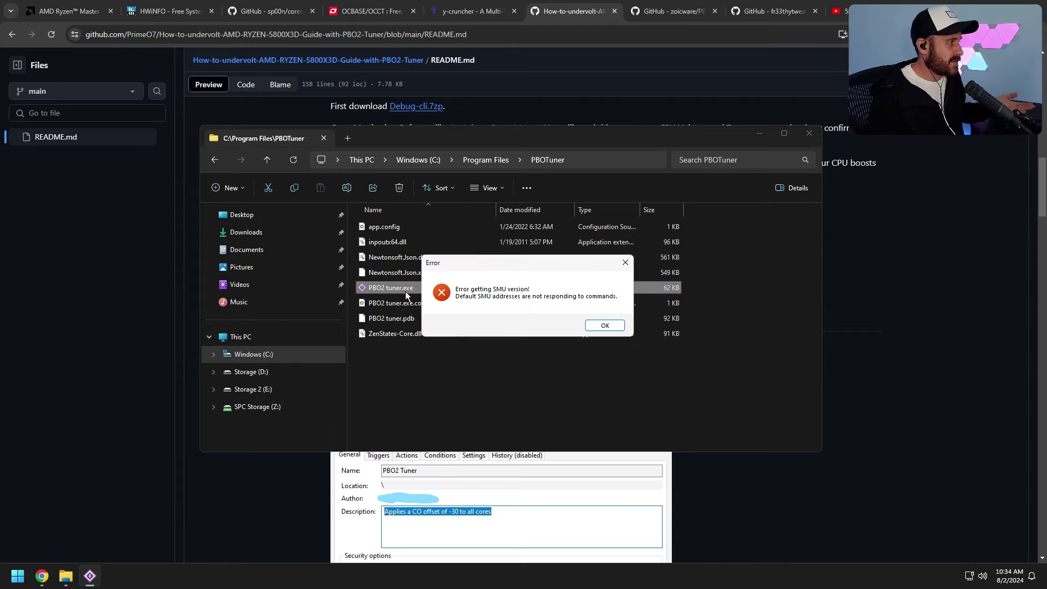
{"action": "left_click", "coordinate": [598, 326]}
{"action": "left_click", "coordinate": [568, 322]}
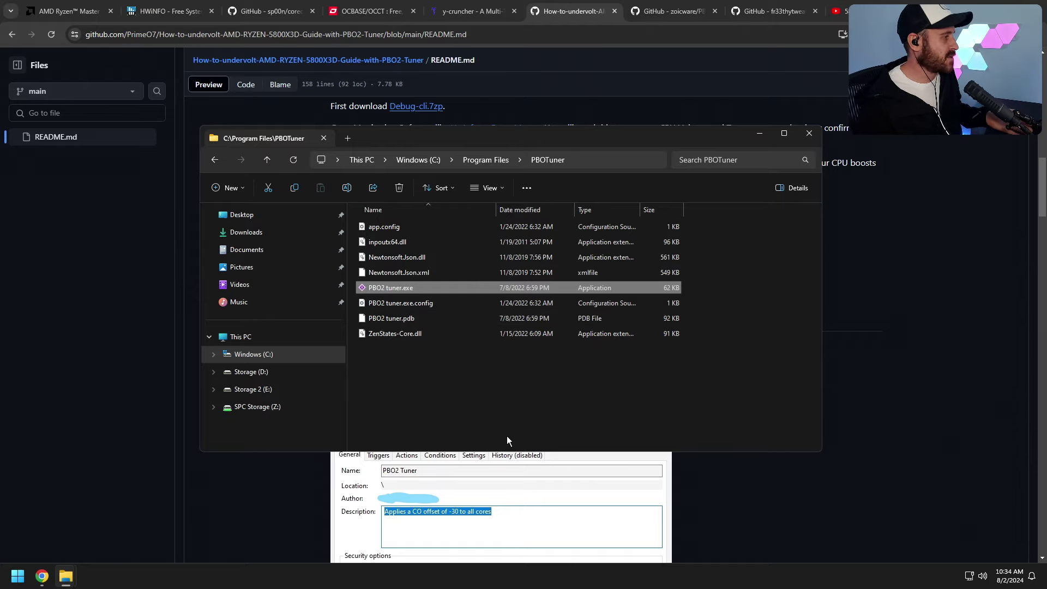
{"action": "left_click", "coordinate": [843, 11]}
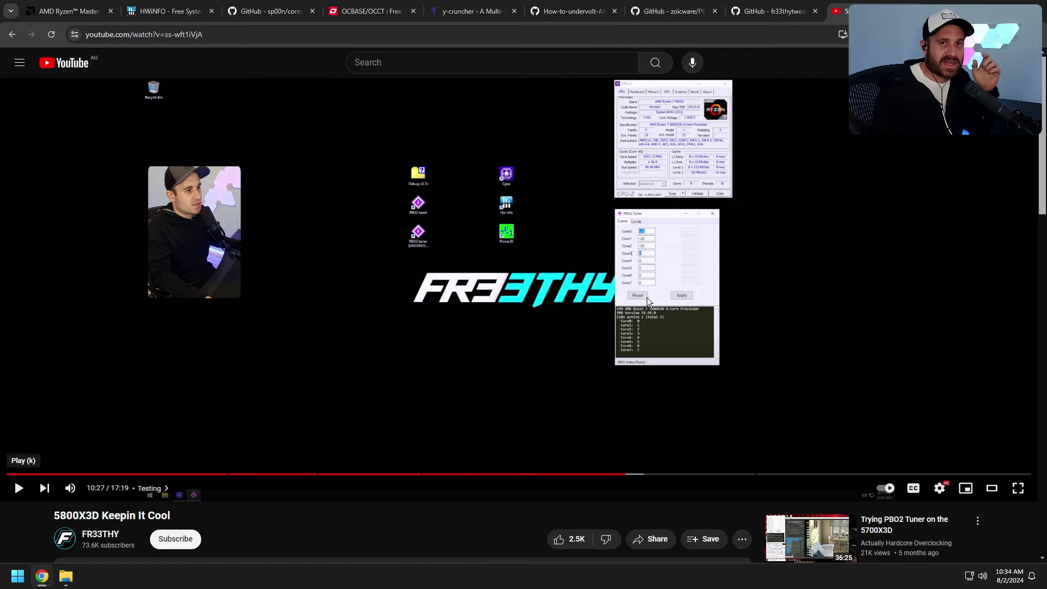
- Return to the How-to-undervolt GitHub guide and scroll its README to section 6
{"action": "left_click", "coordinate": [573, 11]}
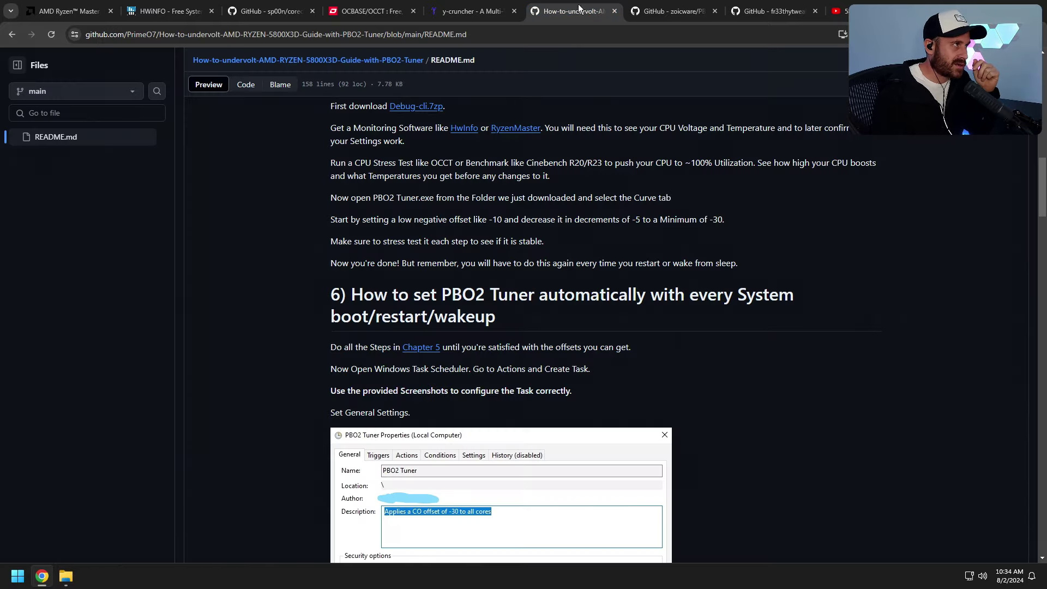
{"action": "scroll", "coordinate": [600, 327], "scroll_direction": "down", "scroll_amount": 10}
{"action": "scroll", "coordinate": [1008, 194], "scroll_direction": "up", "scroll_amount": 8}
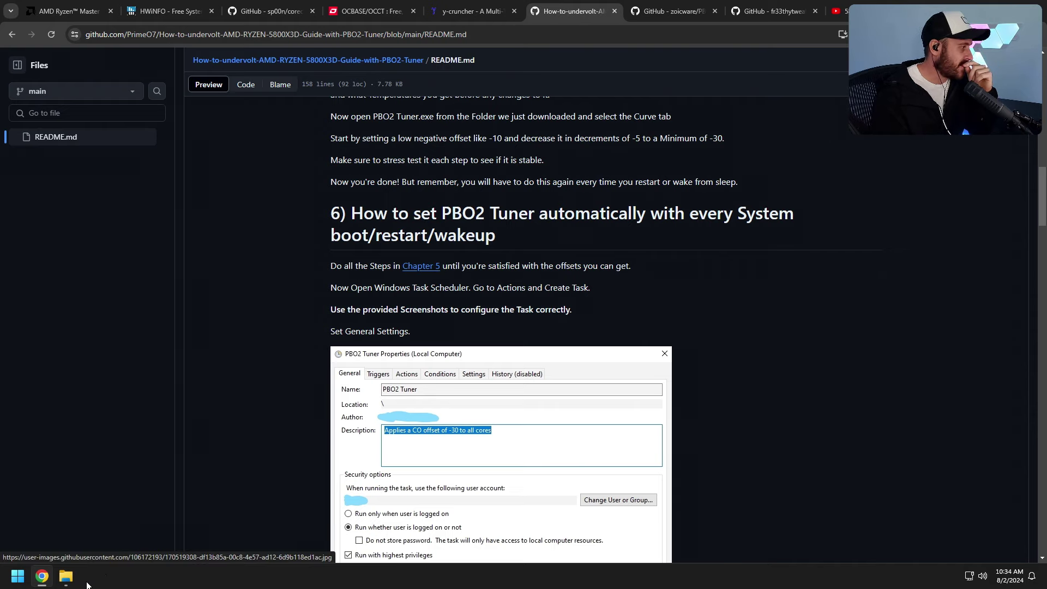
- Rerun PBO Tuner 2.ps1 from Downloads without reinstalling and apply a -20 offset to all eight cores
{"action": "mouse_move", "coordinate": [66, 576]}
{"action": "left_click", "coordinate": [83, 534]}
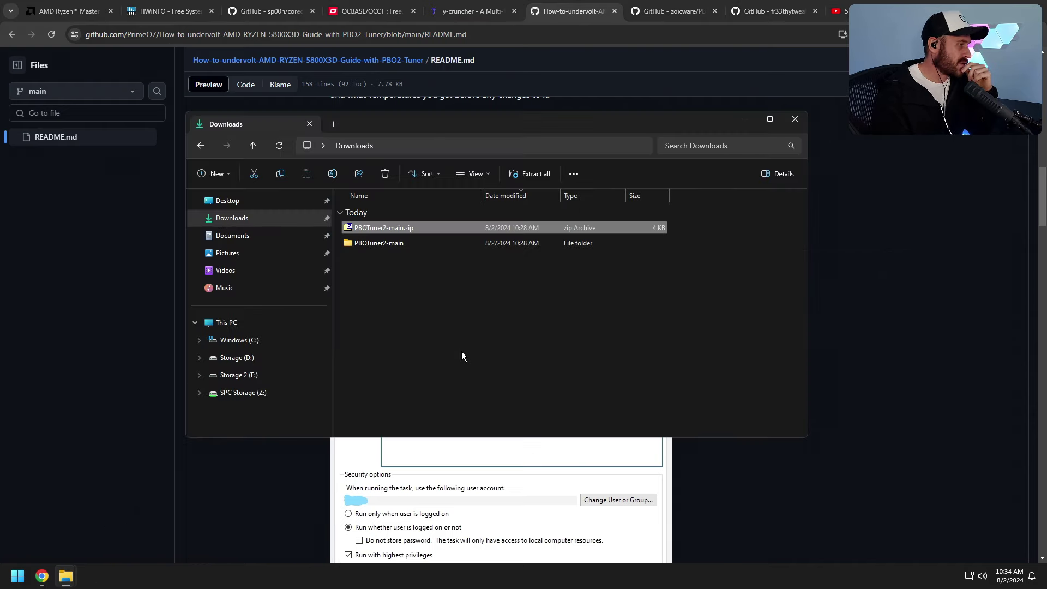
{"action": "double_click", "coordinate": [379, 243]}
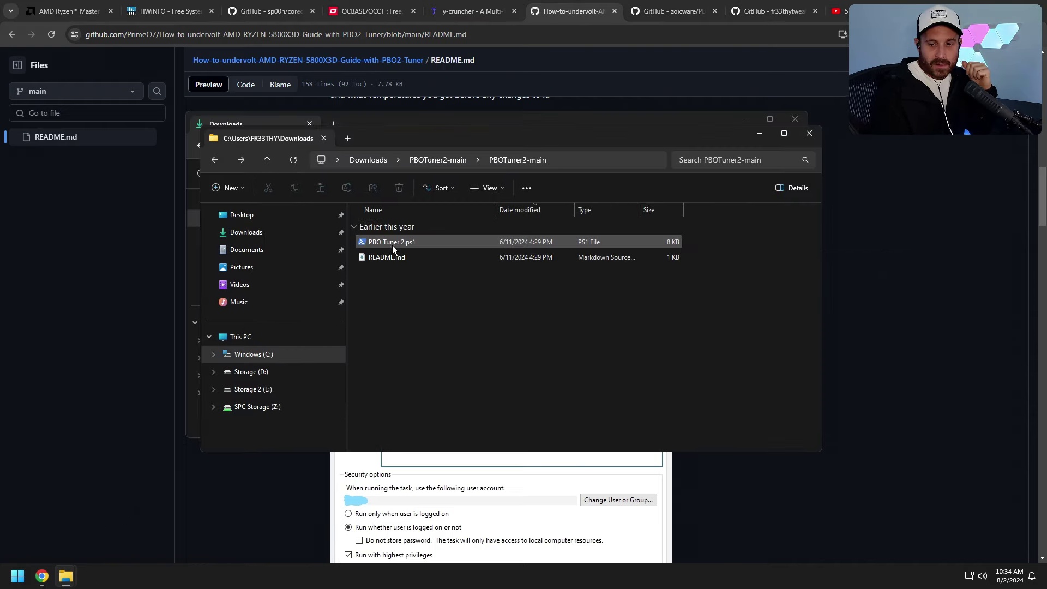
{"action": "double_click", "coordinate": [385, 240]}
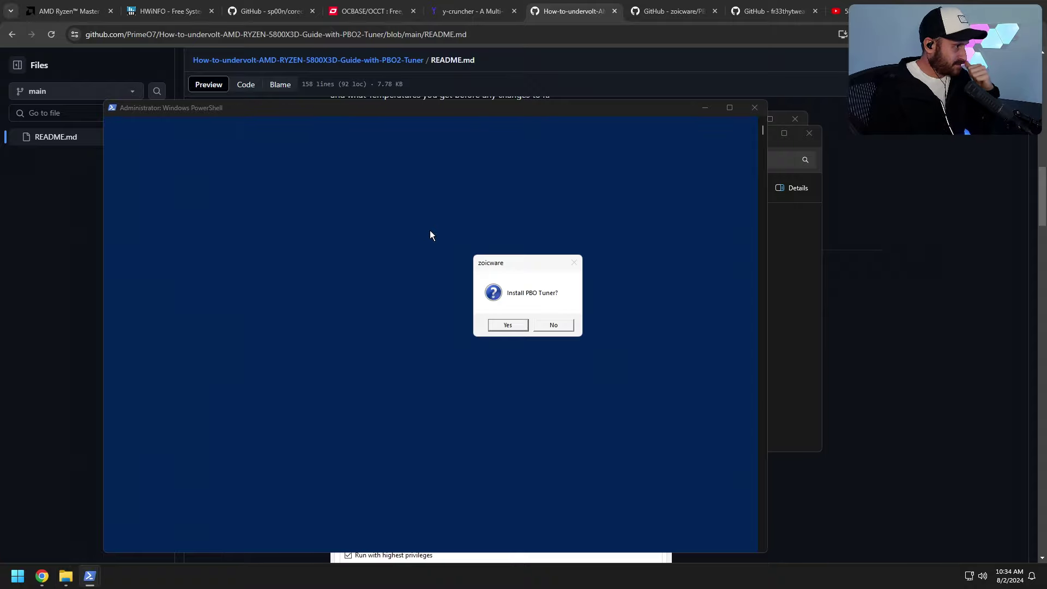
{"action": "left_click", "coordinate": [562, 325]}
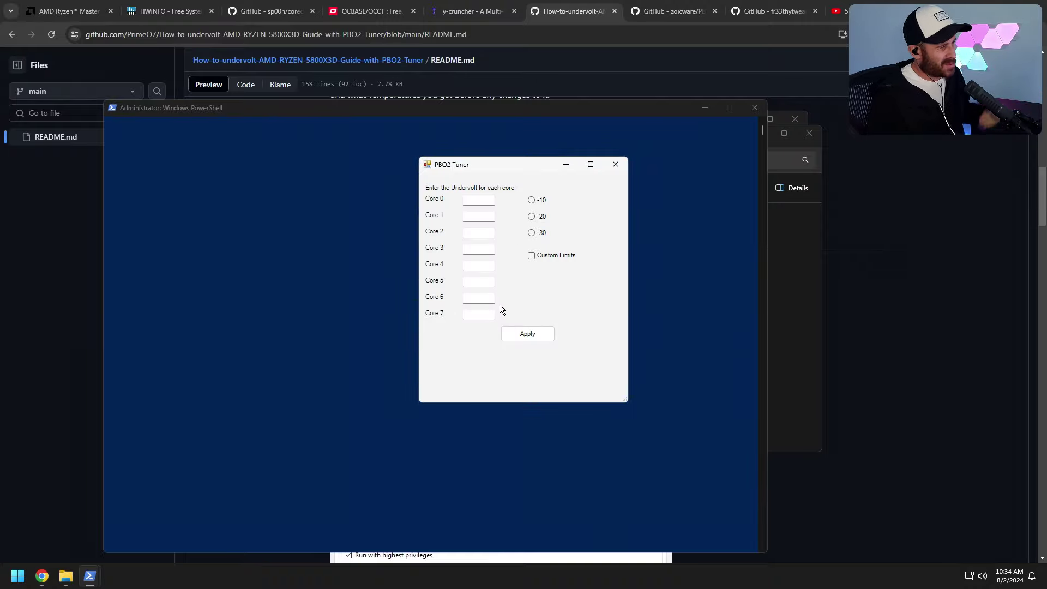
{"action": "left_click", "coordinate": [532, 216]}
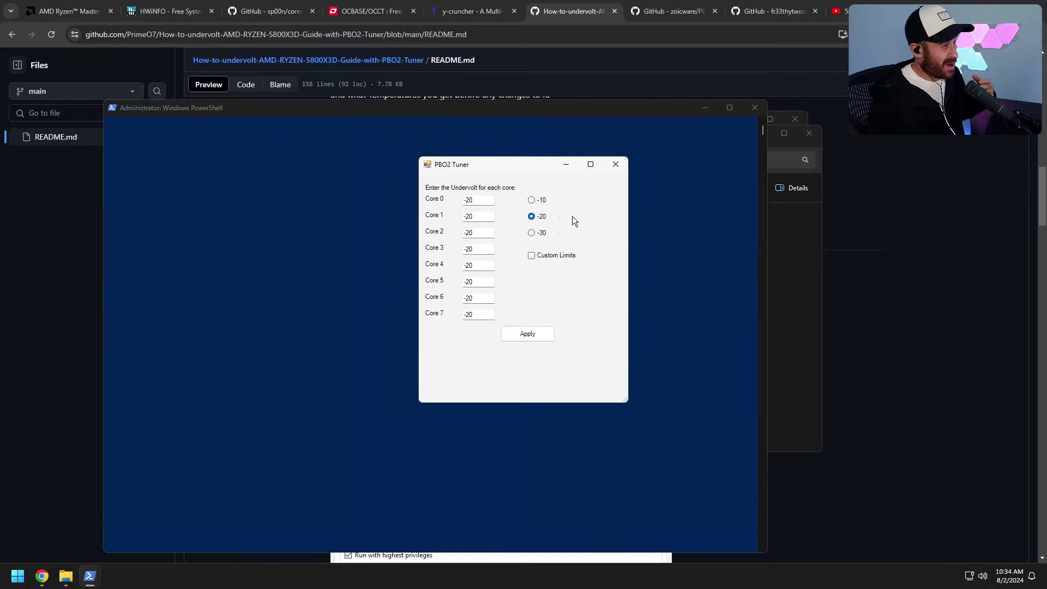
{"action": "left_click", "coordinate": [542, 331]}
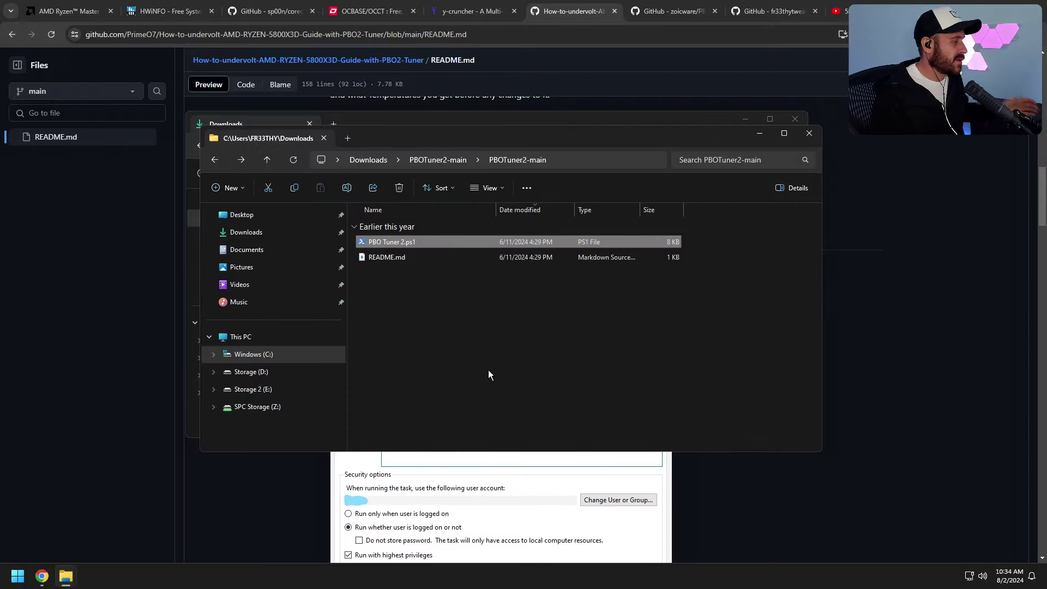
{"action": "key", "text": "super+r"}
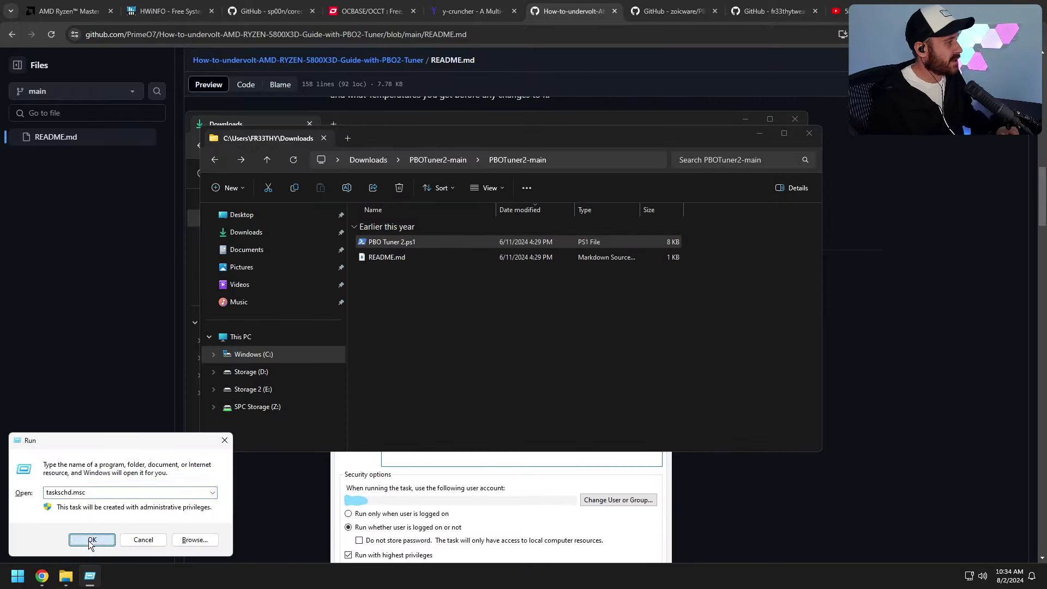
- Select the PBO Tuner startup task in Task Scheduler, then minimize Task Scheduler
{"action": "left_click", "coordinate": [82, 541]}
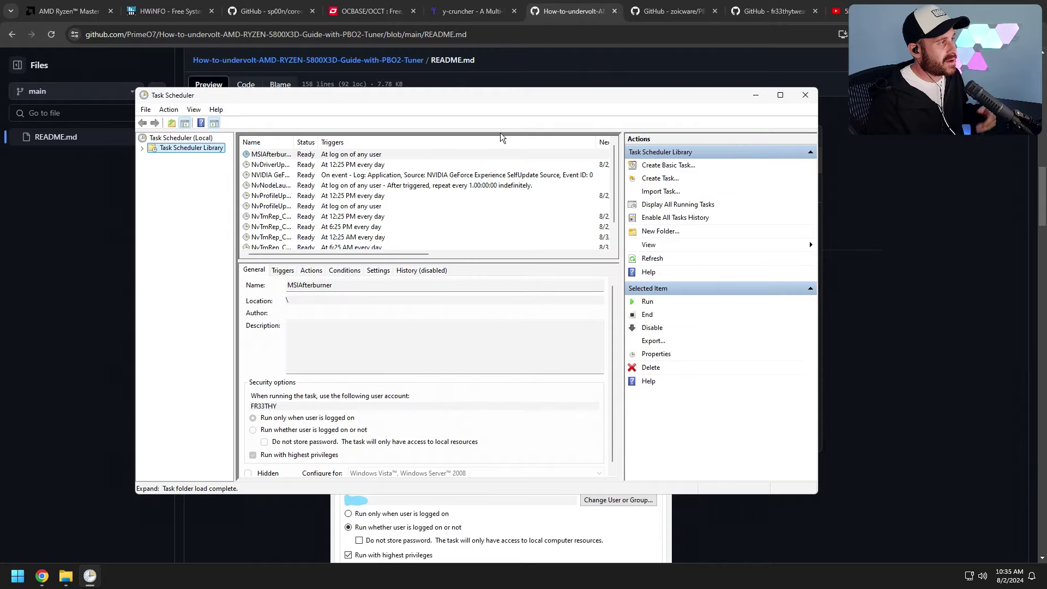
{"action": "scroll", "coordinate": [356, 246], "scroll_direction": "down", "scroll_amount": 1}
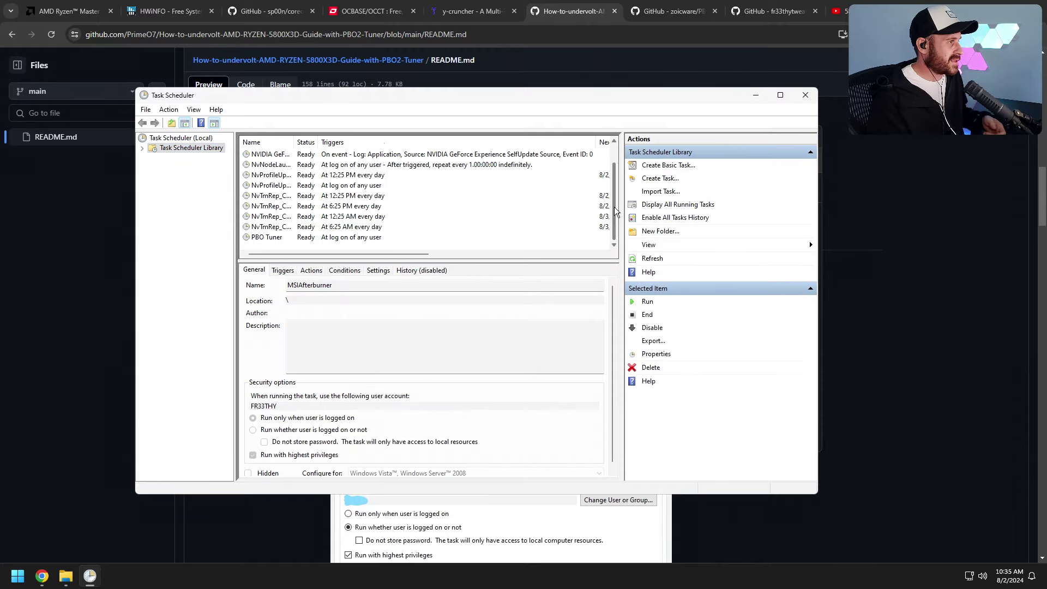
{"action": "left_click", "coordinate": [356, 238]}
{"action": "left_click", "coordinate": [756, 95]}
- Launch PBO2 tuner.exe from C:\Program Files\PBOTuner, dismiss both errors, and restore Task Scheduler
{"action": "left_click", "coordinate": [482, 315]}
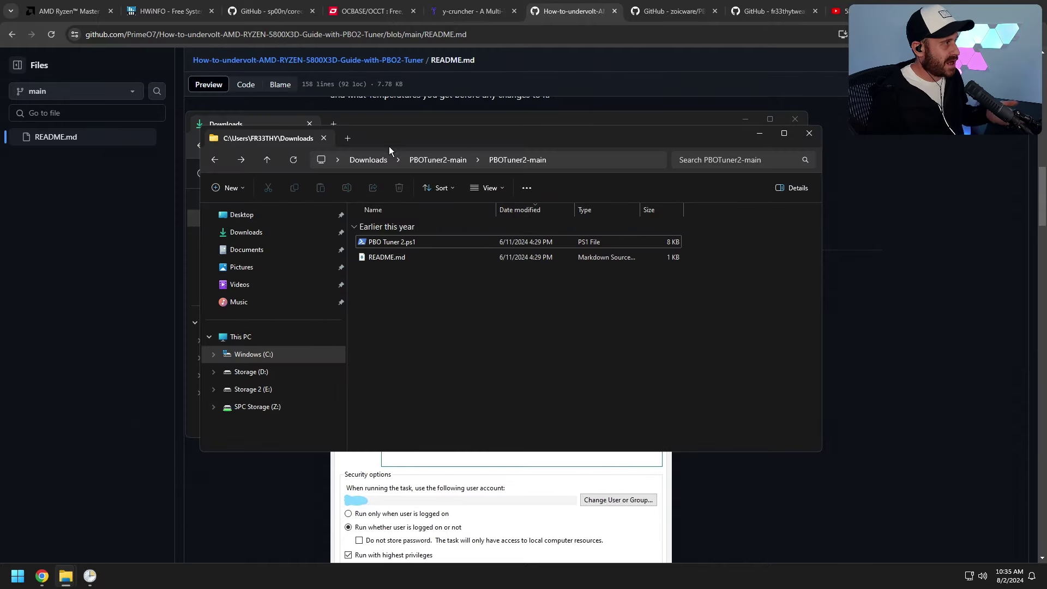
{"action": "left_click", "coordinate": [240, 159]}
{"action": "left_click", "coordinate": [240, 160]}
{"action": "double_click", "coordinate": [403, 287]}
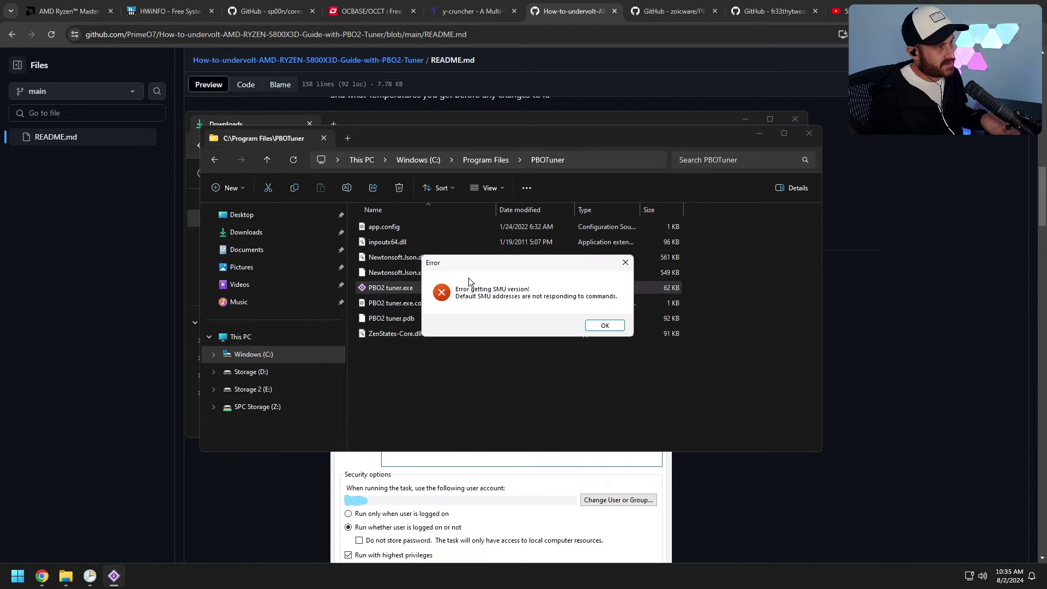
{"action": "left_click", "coordinate": [607, 326]}
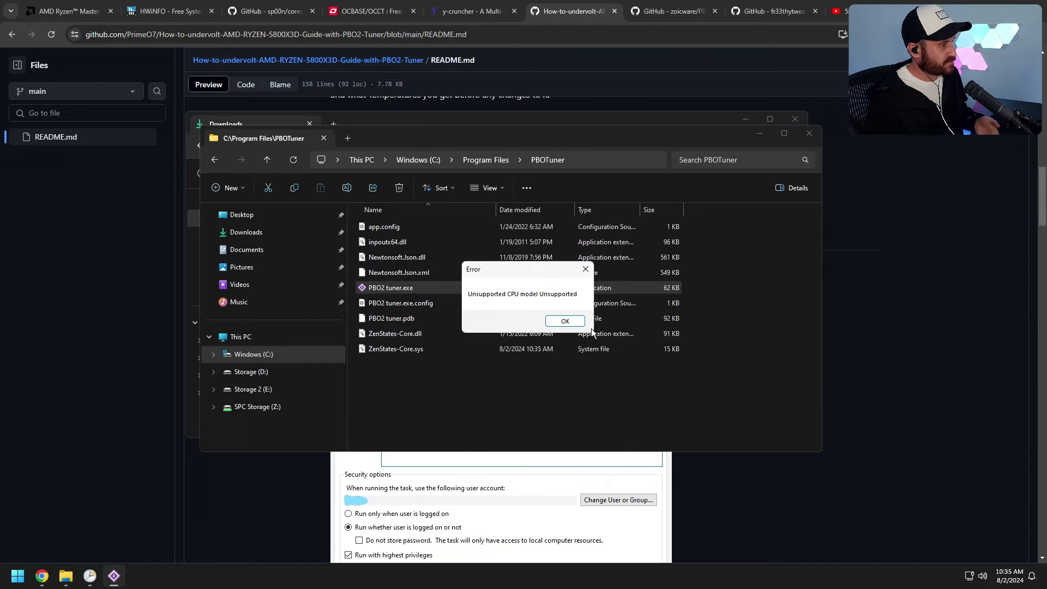
{"action": "left_click", "coordinate": [570, 321]}
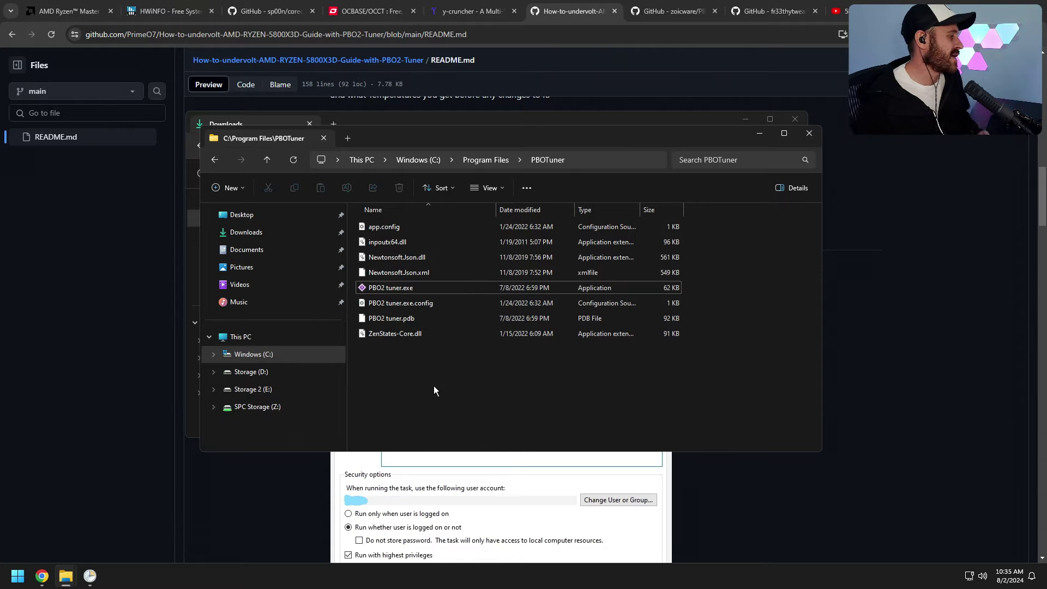
{"action": "left_click", "coordinate": [90, 576]}
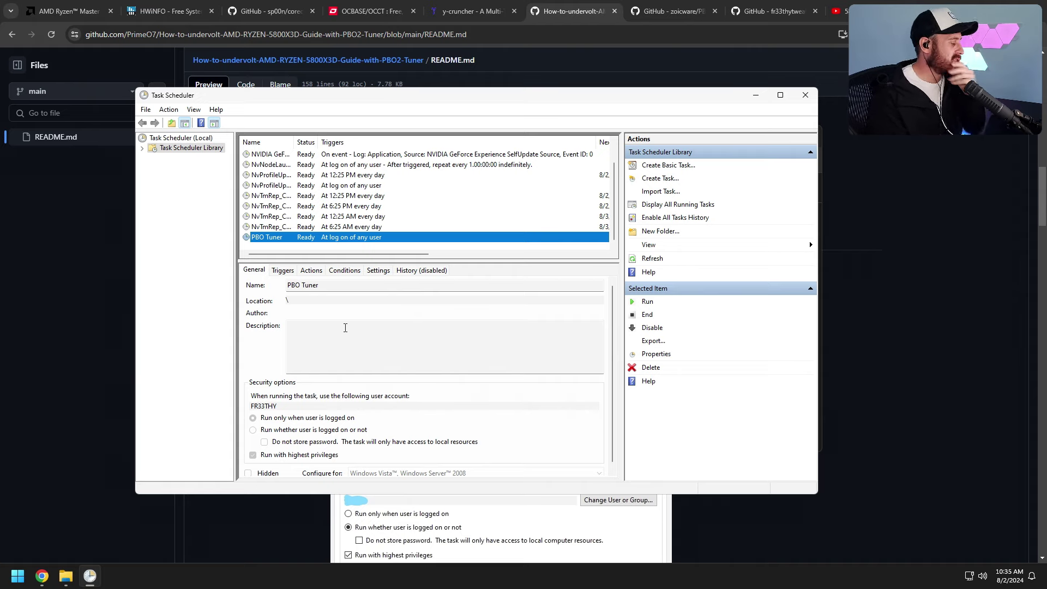
- Open Task Scheduler via taskschd.msc and delete the PBO Tuner task from the Library
{"action": "key", "text": "super+r"}
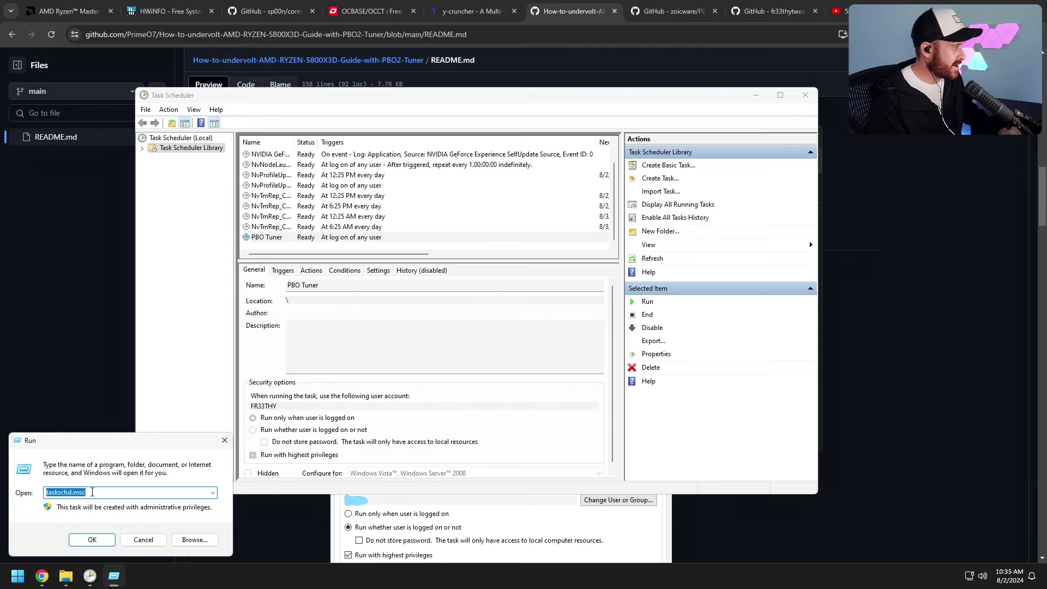
{"action": "left_click", "coordinate": [92, 540]}
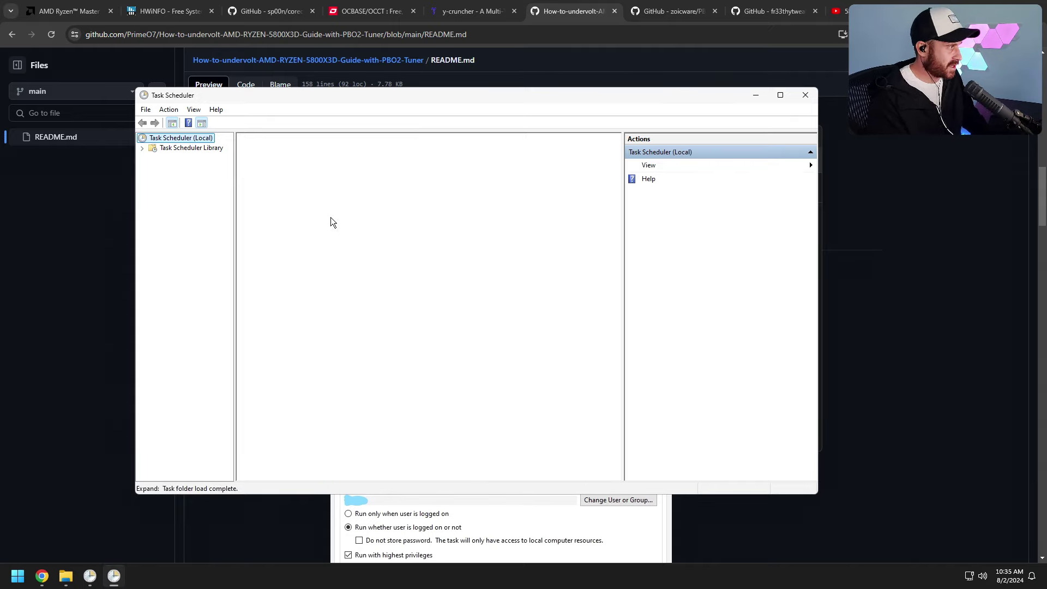
{"action": "left_click", "coordinate": [191, 147]}
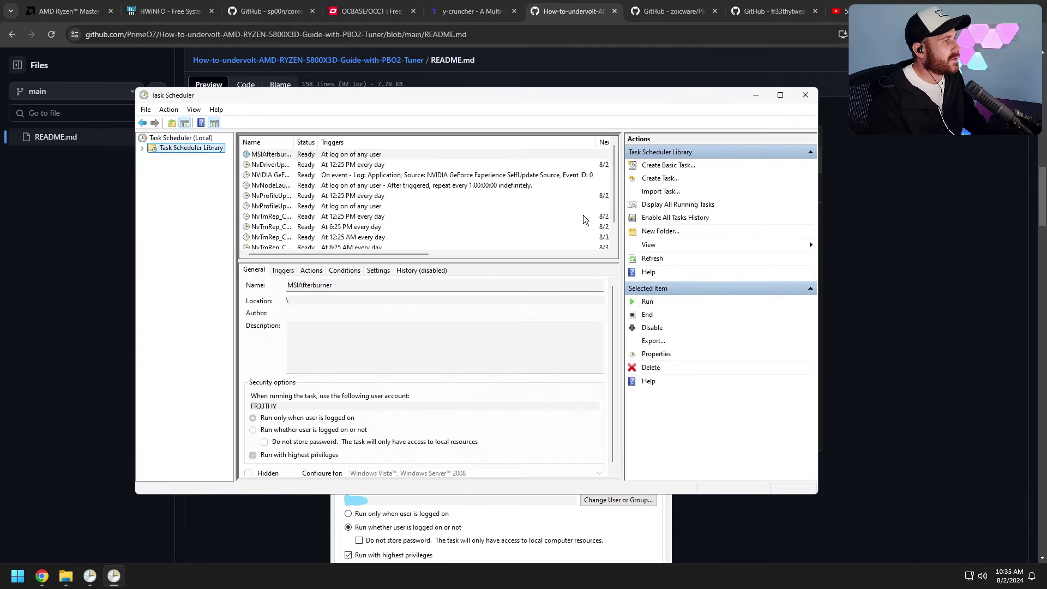
{"action": "scroll", "coordinate": [616, 205], "scroll_direction": "down", "scroll_amount": 1}
{"action": "left_click", "coordinate": [369, 239]}
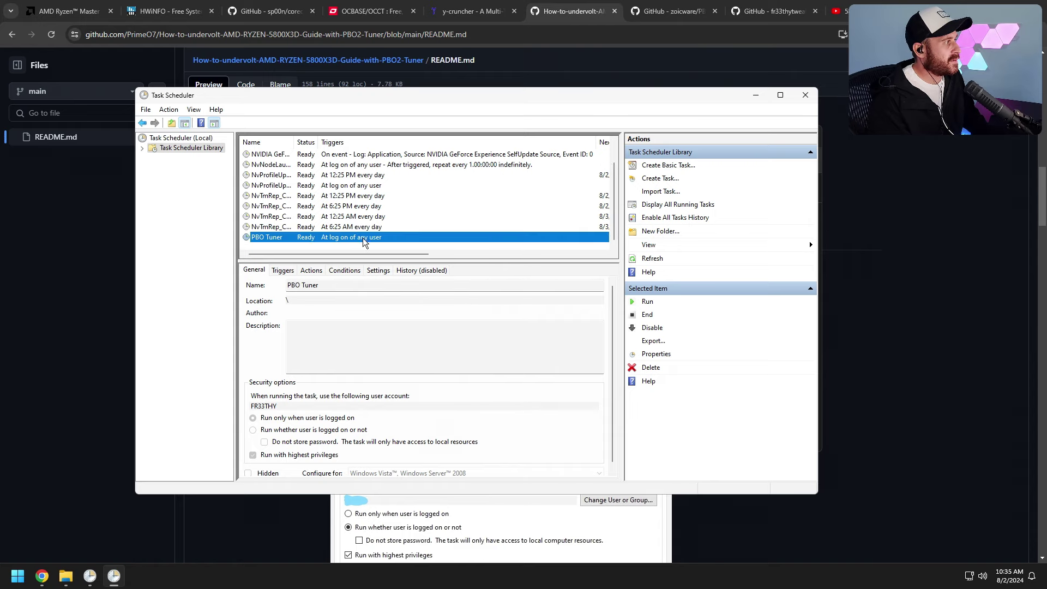
{"action": "right_click", "coordinate": [319, 245]}
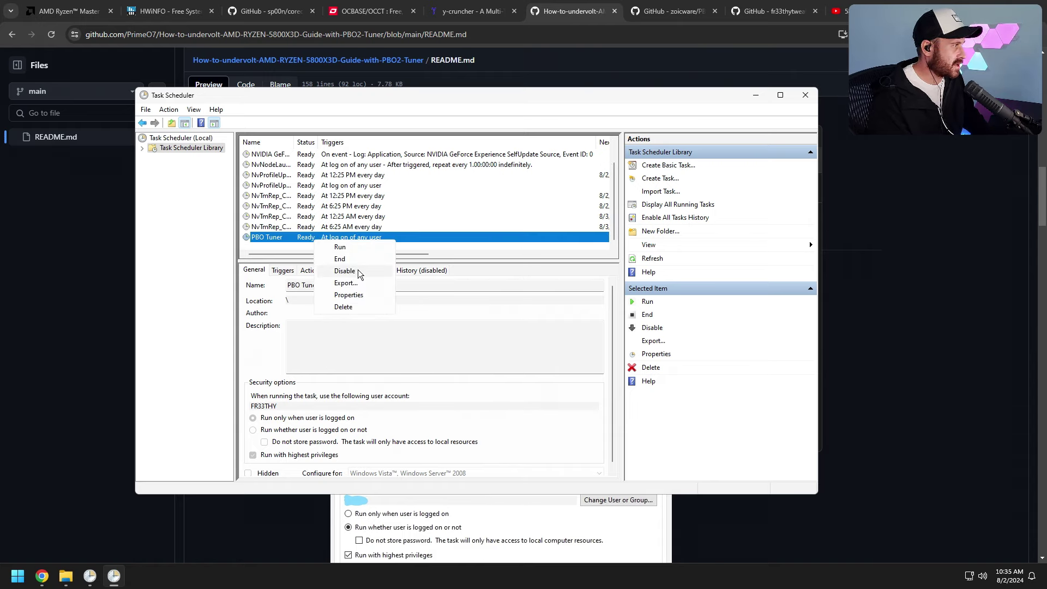
{"action": "left_click", "coordinate": [344, 307]}
{"action": "left_click", "coordinate": [524, 328]}
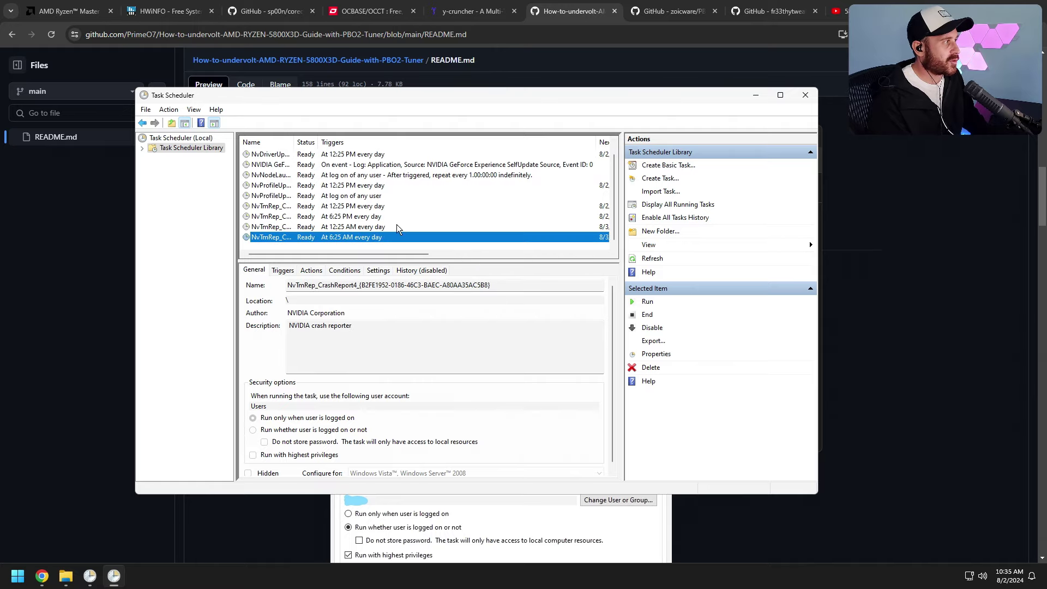
- Close Task Scheduler and delete the PBOTuner folder from C:\Program Files
{"action": "left_click", "coordinate": [805, 95]}
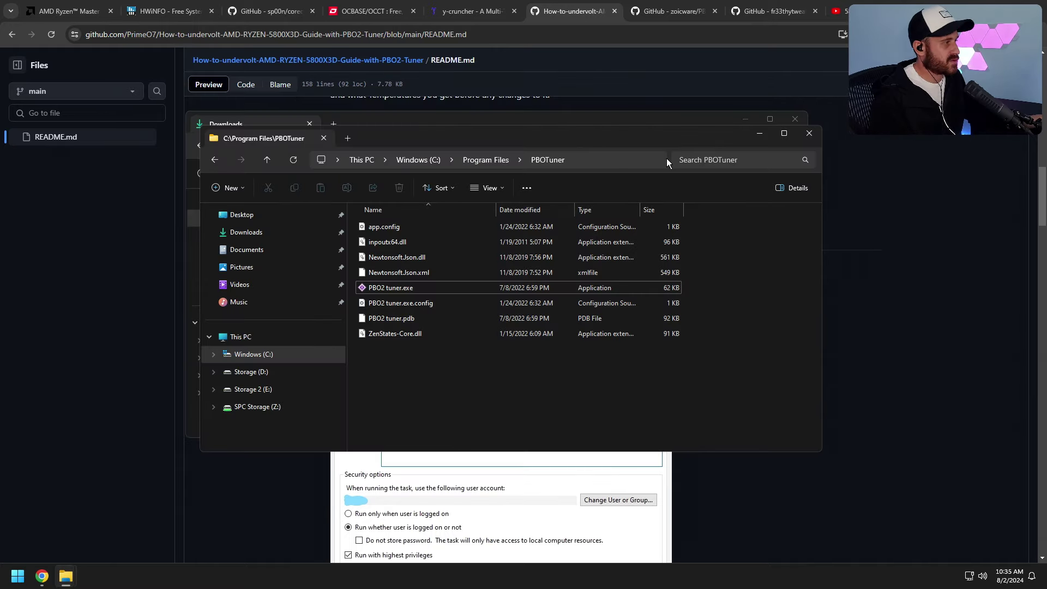
{"action": "left_click", "coordinate": [485, 160]}
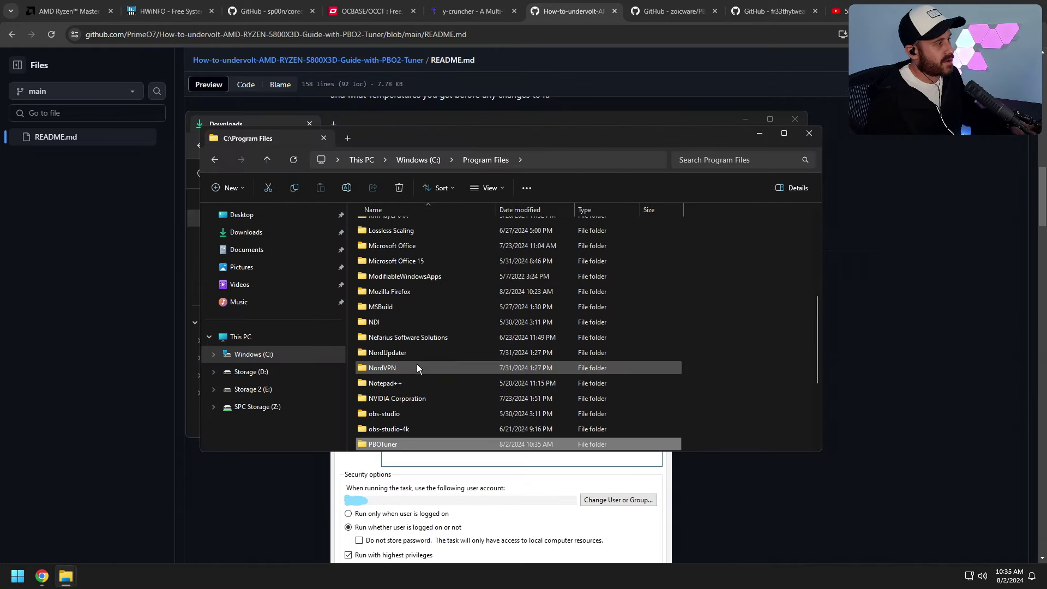
{"action": "scroll", "coordinate": [418, 365], "scroll_direction": "down", "scroll_amount": 3}
{"action": "left_click", "coordinate": [385, 351]}
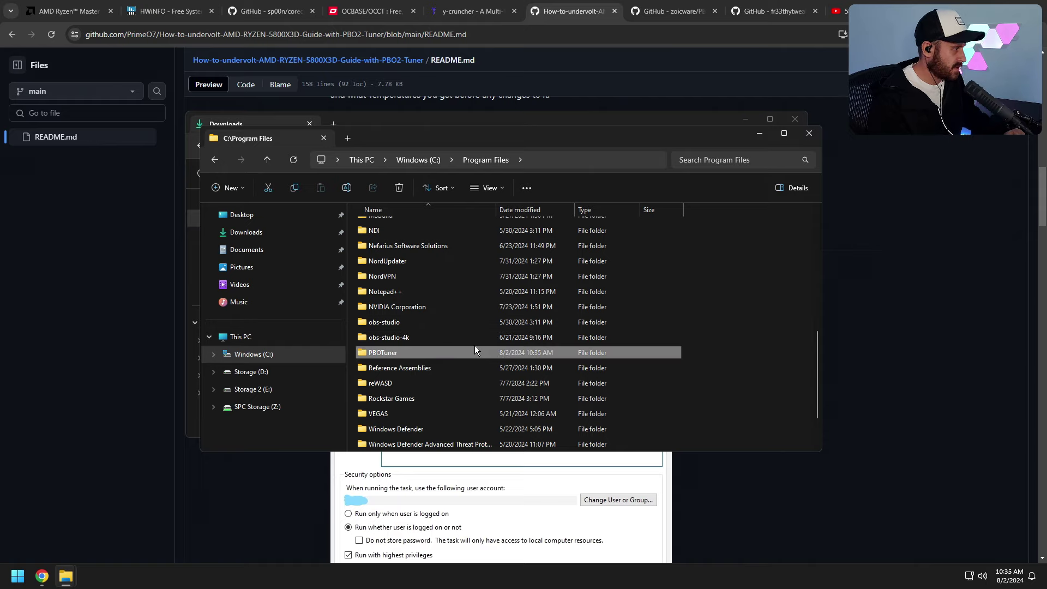
{"action": "key", "text": "Delete"}
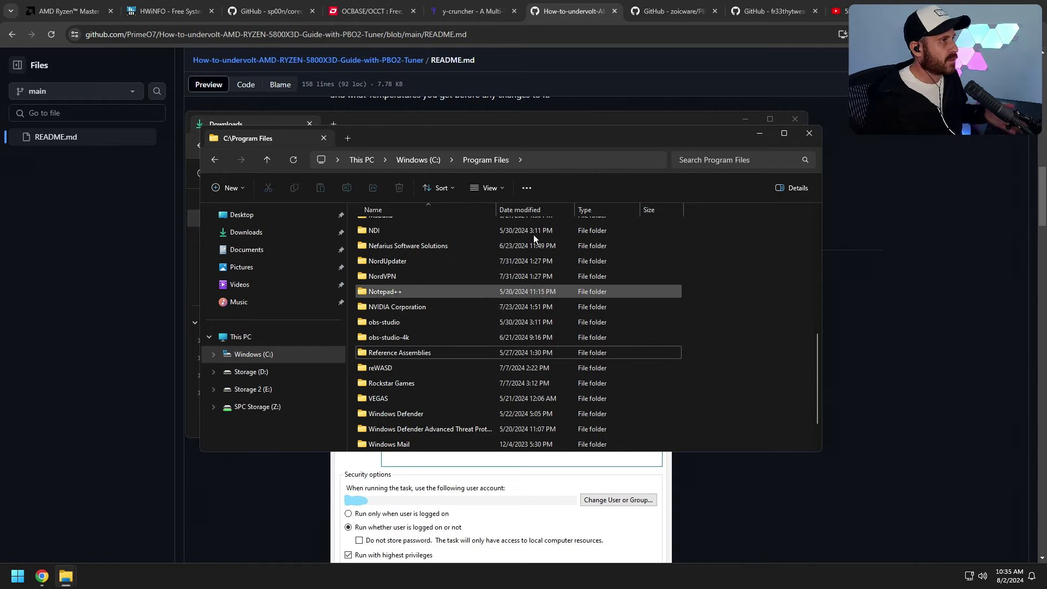
{"action": "left_click", "coordinate": [672, 11]}
- Look over the PBOTuner2 repo and the reference video, then return to the guide's table of contents
{"action": "scroll", "coordinate": [602, 424], "scroll_direction": "down", "scroll_amount": 5}
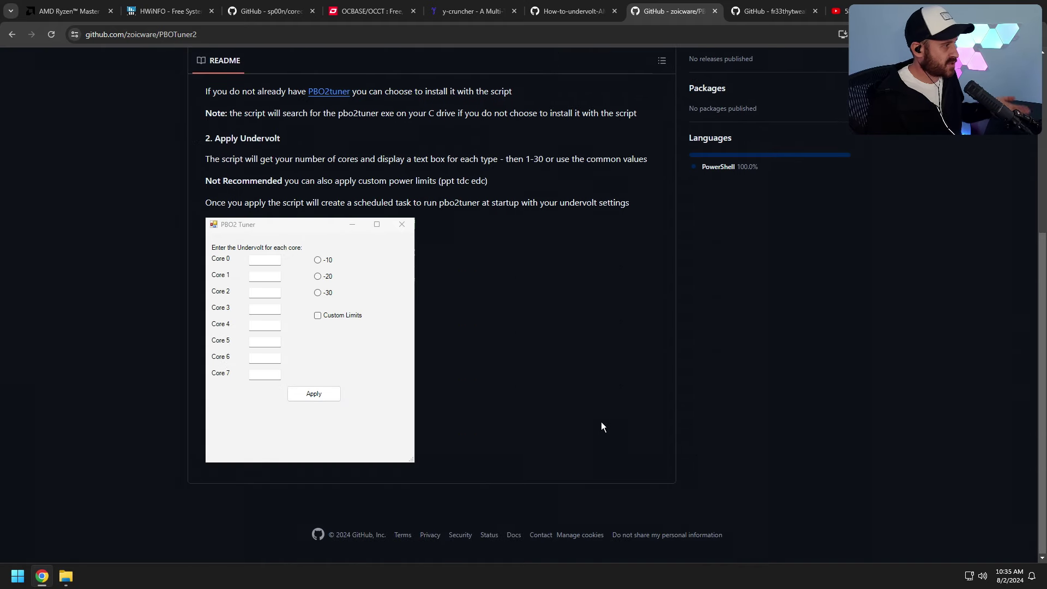
{"action": "scroll", "coordinate": [597, 418], "scroll_direction": "up", "scroll_amount": 2}
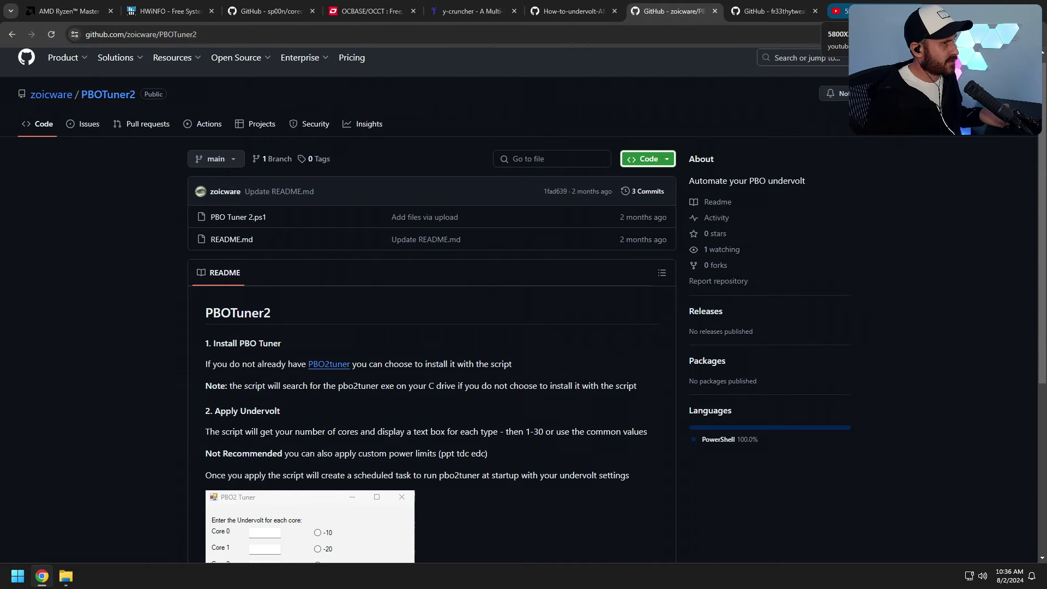
{"action": "left_click", "coordinate": [857, 11]}
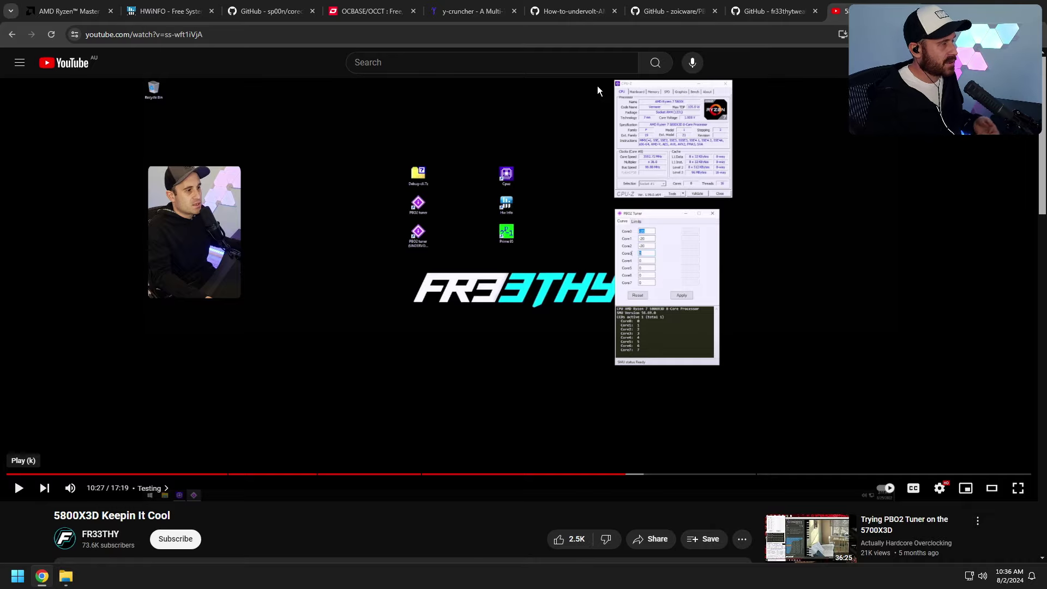
{"action": "left_click", "coordinate": [577, 12]}
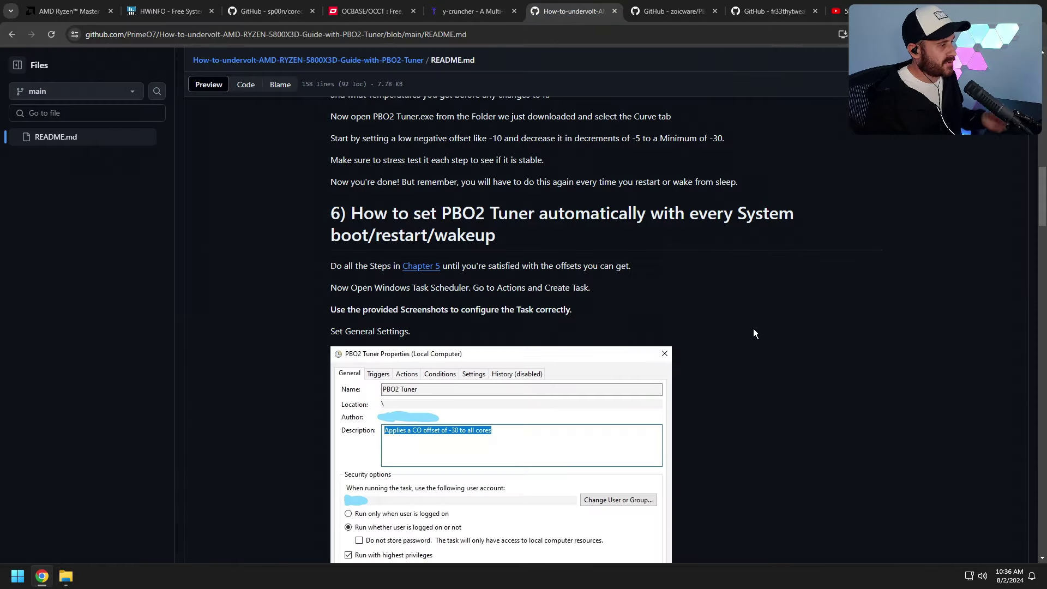
{"action": "scroll", "coordinate": [746, 324], "scroll_direction": "up", "scroll_amount": 15}
{"action": "scroll", "coordinate": [750, 335], "scroll_direction": "up", "scroll_amount": 5}
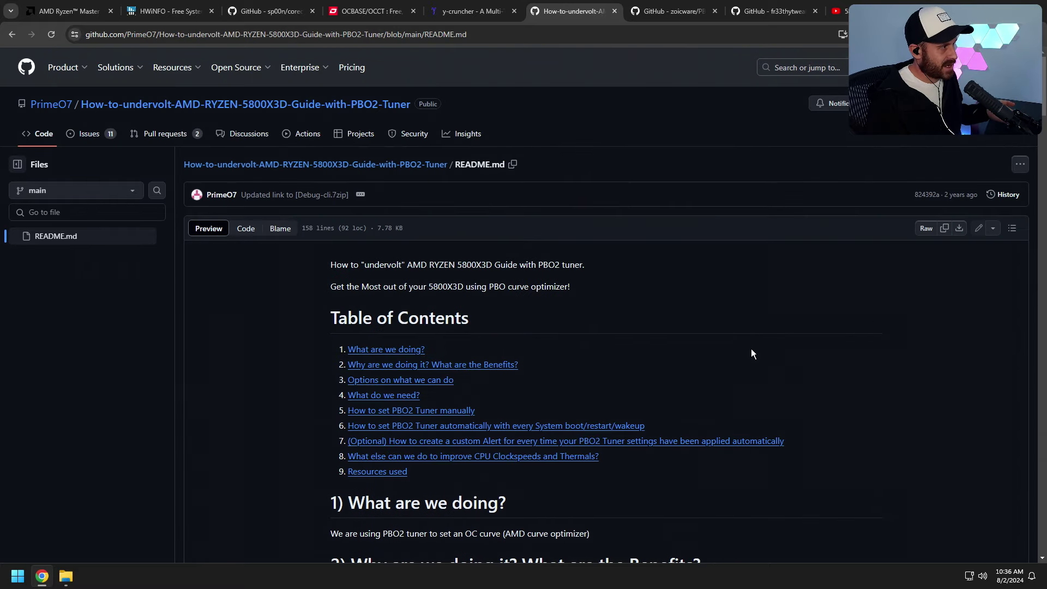